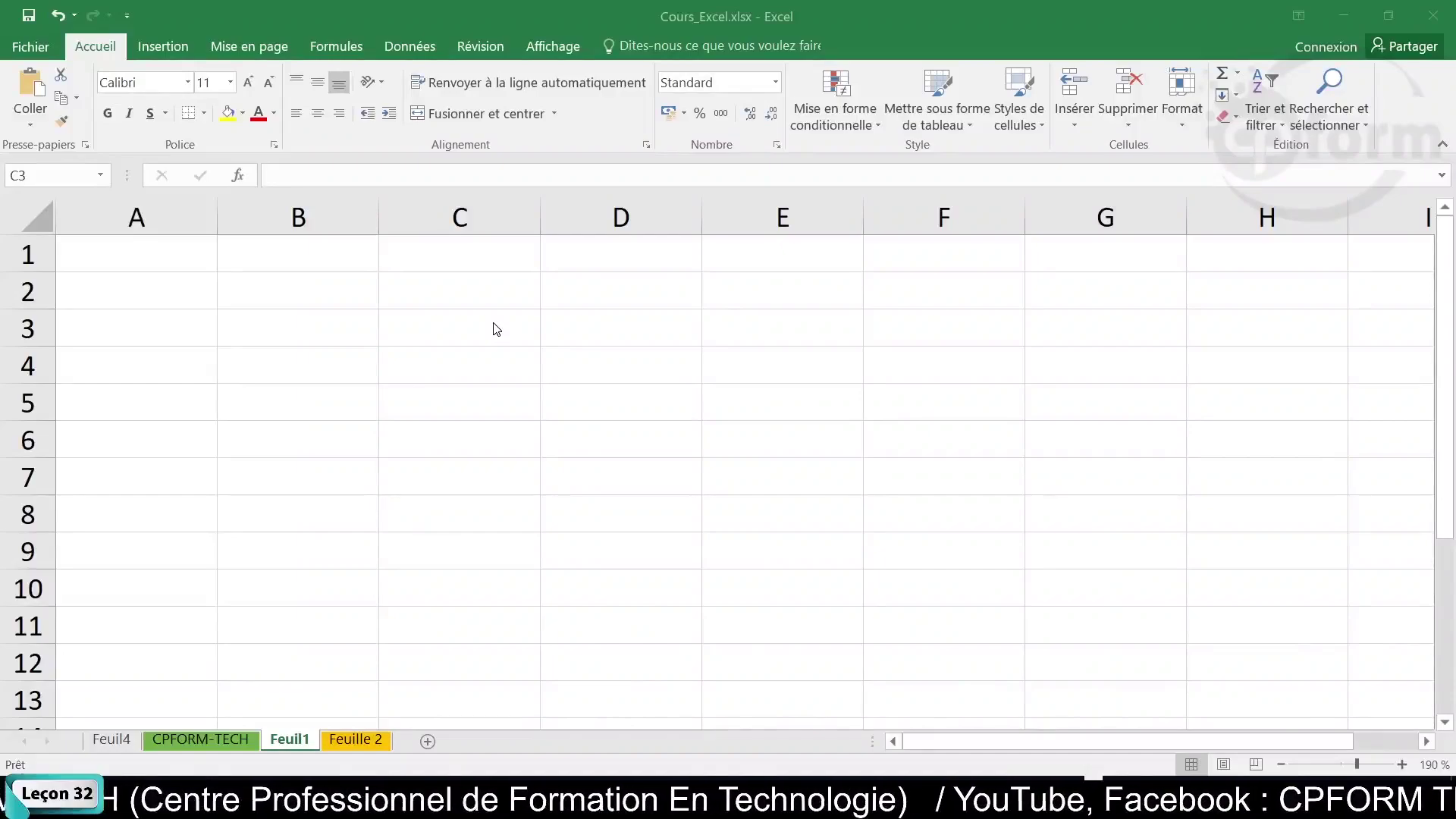
Enter the decimal number 12,5621211 in cell C3 of the Feuil1 sheet.
left_click(462, 286)
left_click(460, 285)
left_click(455, 336)
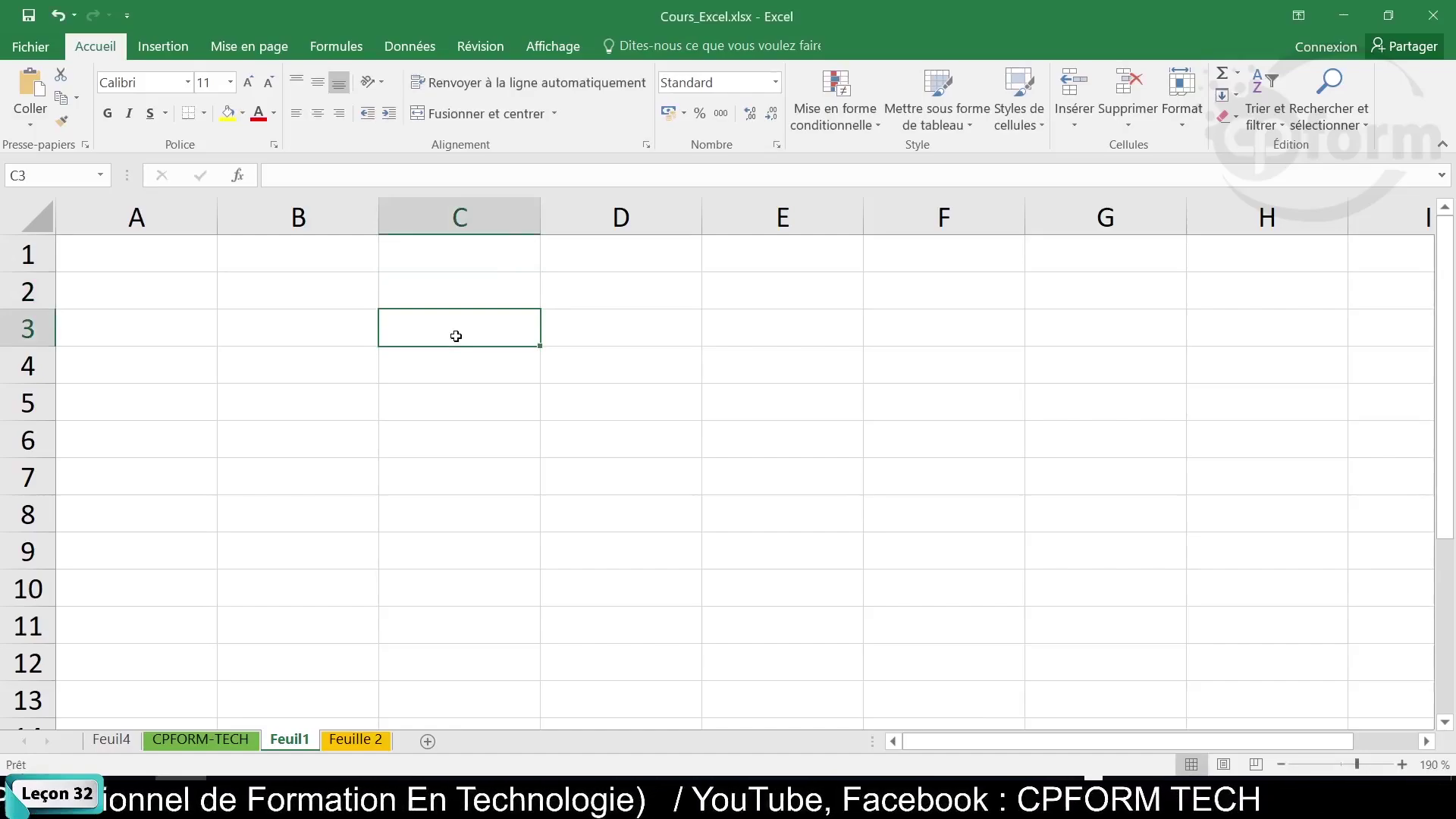
type("12,")
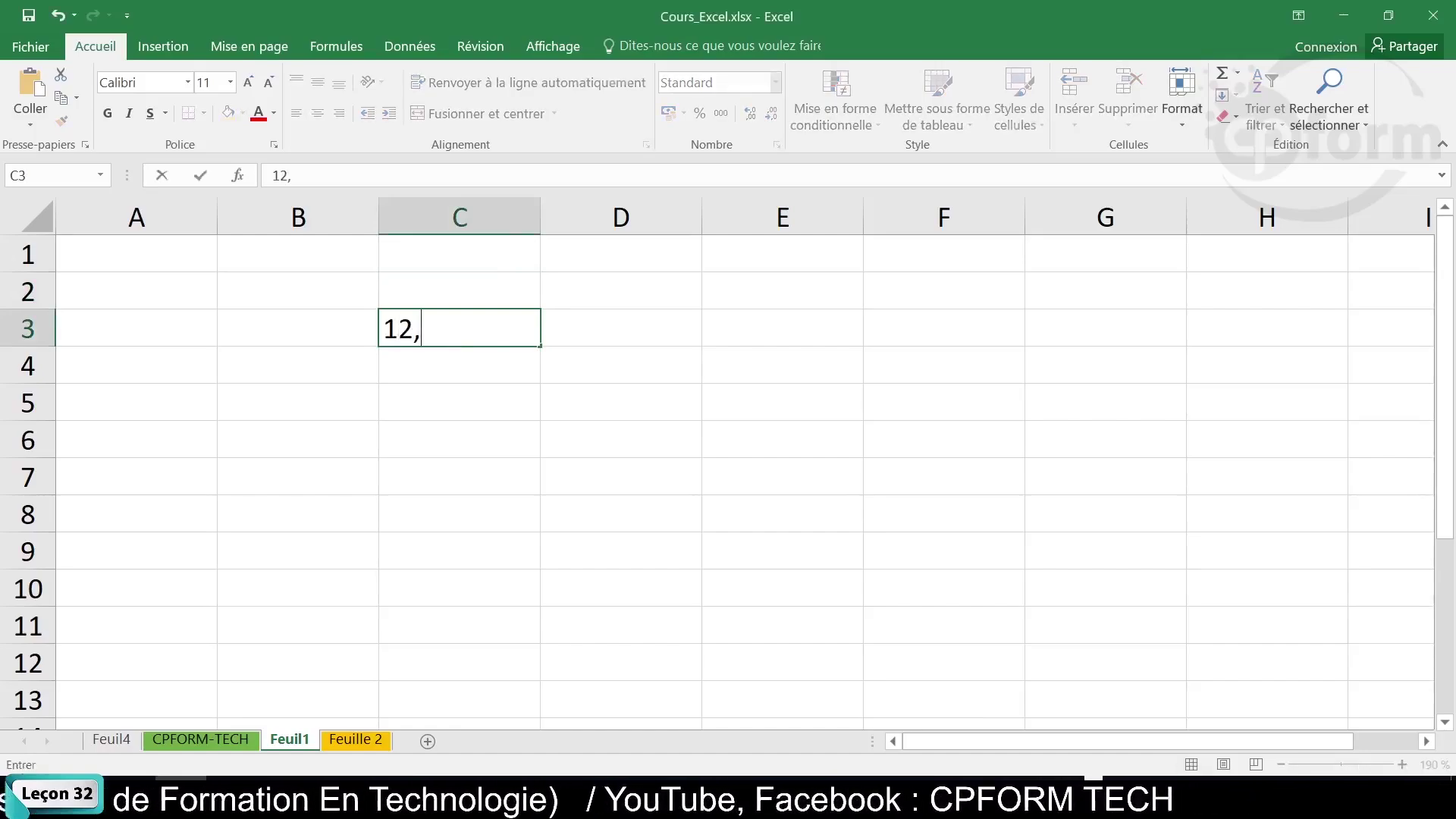
type("562335422")
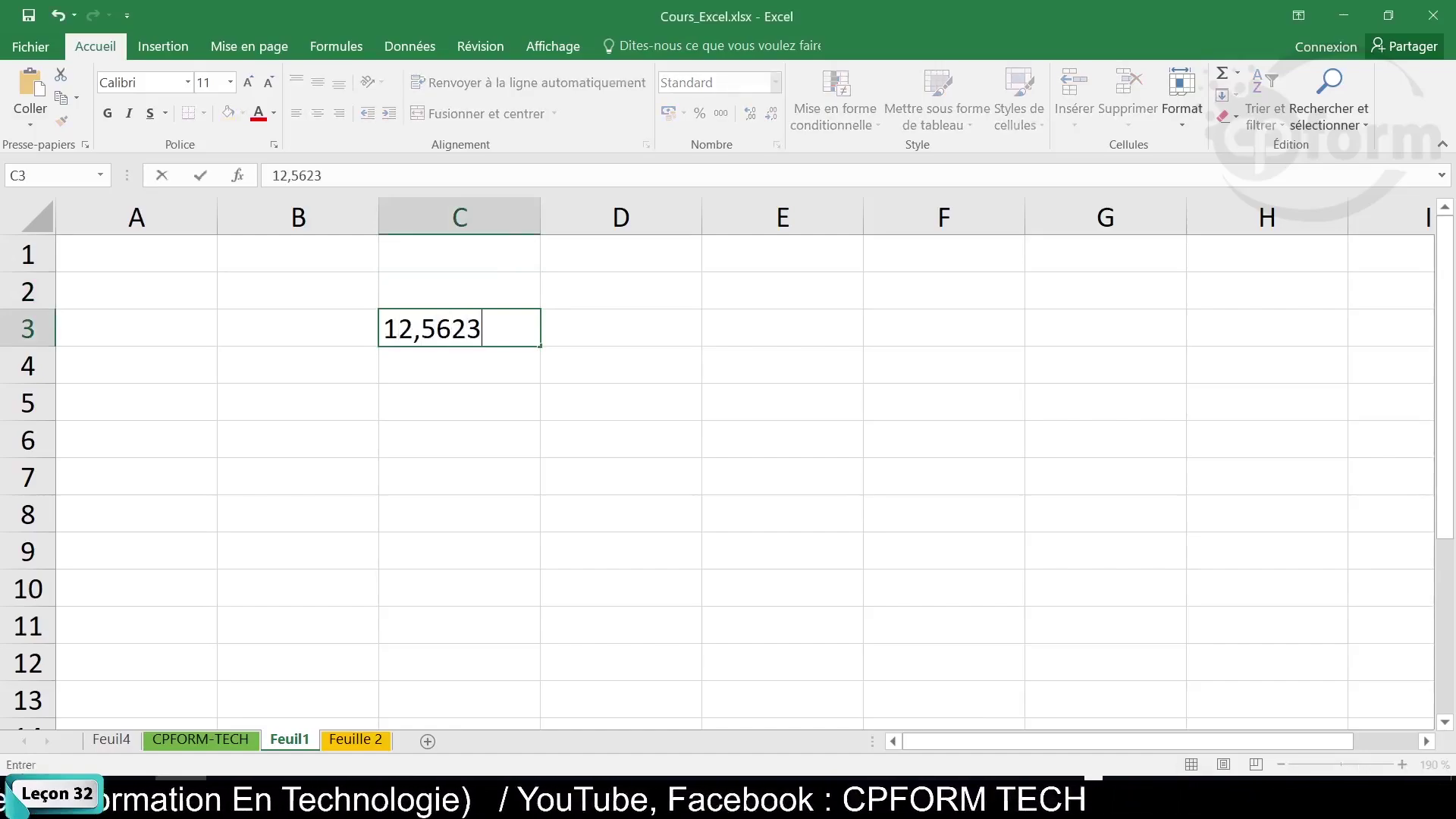
key("BackSpace")
key("BackSpace")
key("BackSpace")
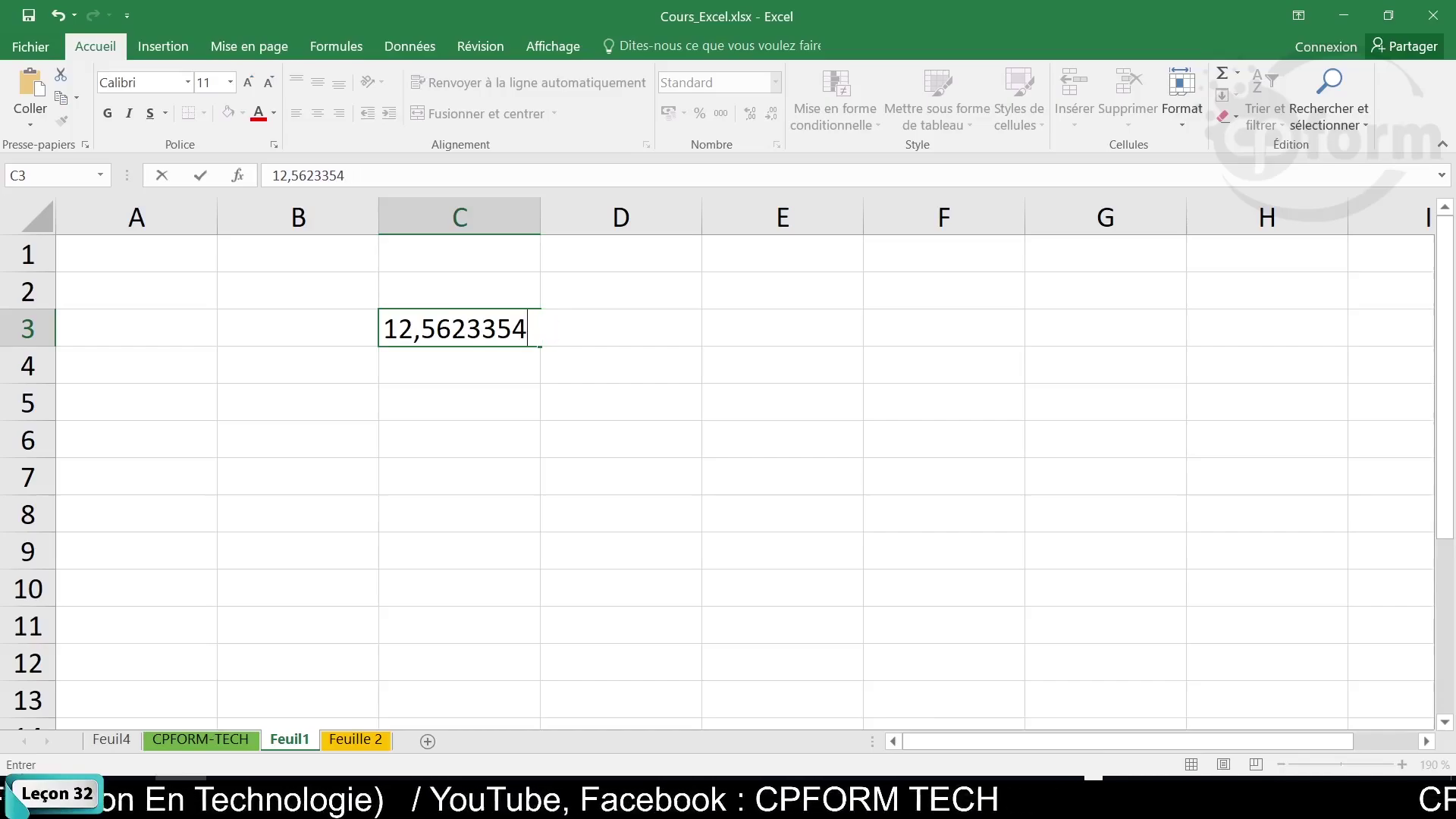
key("BackSpace")
key("BackSpace")
key("BackSpace")
type("1211")
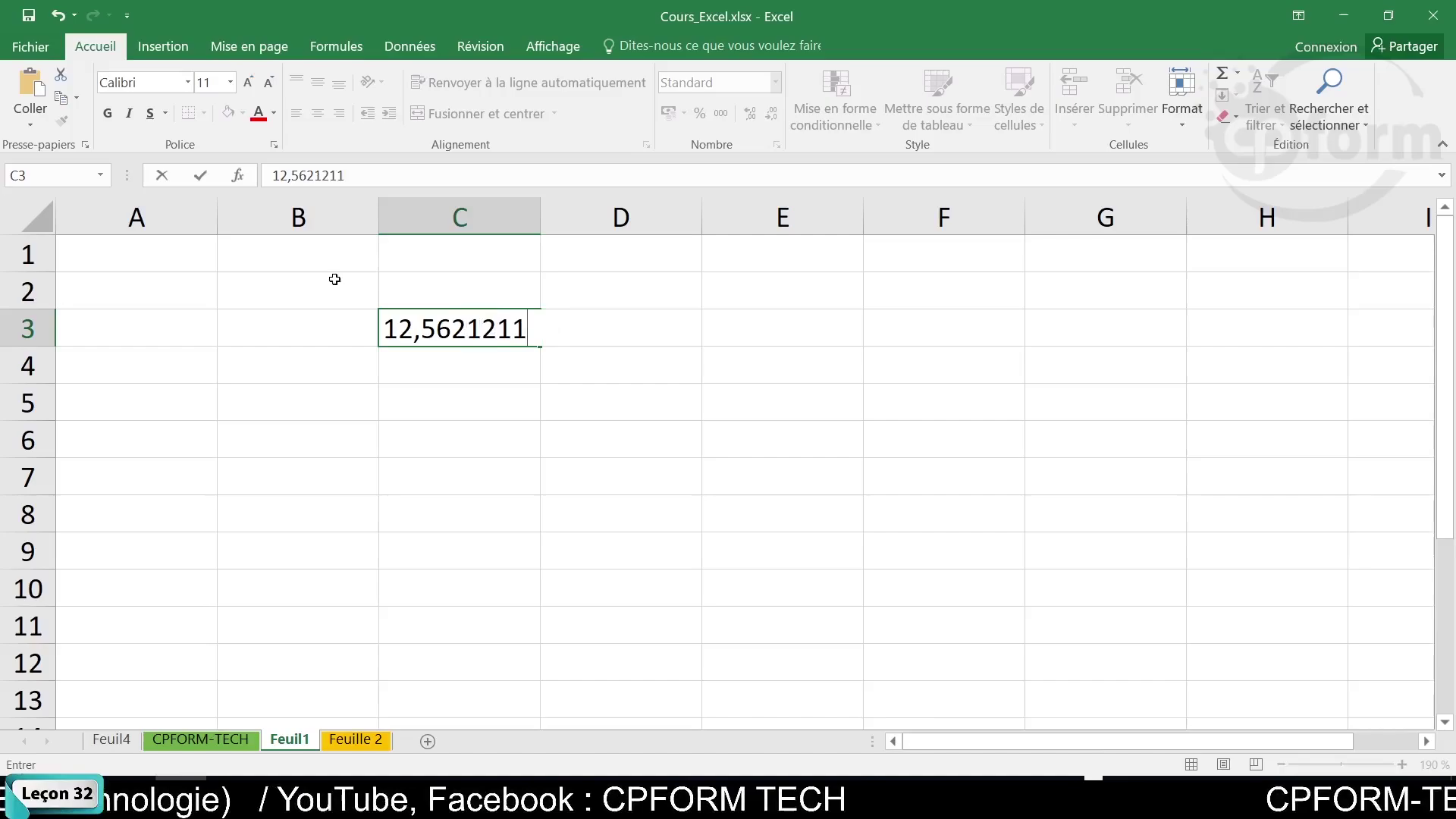
left_click(394, 371)
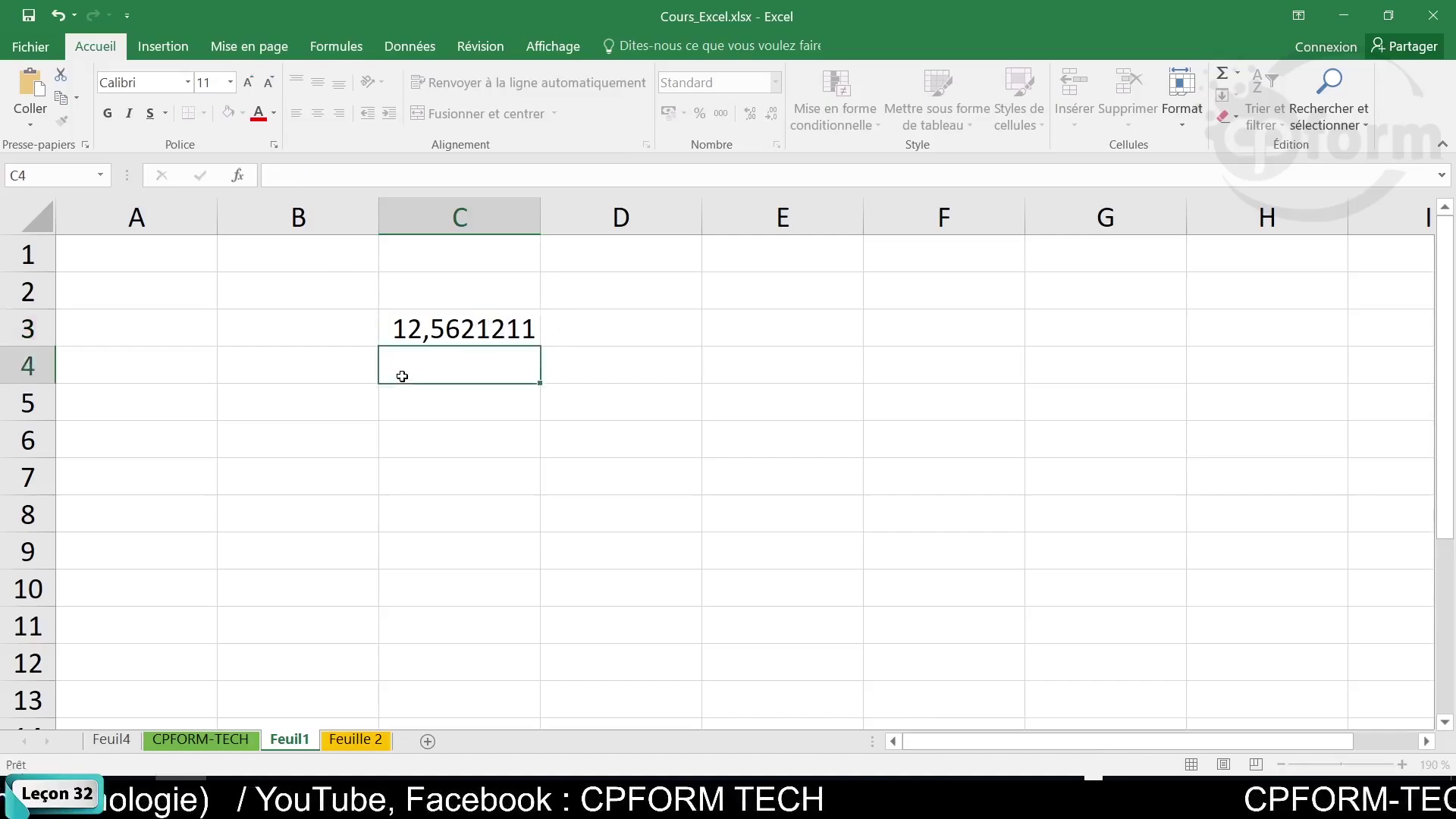
Change the first decimal digit of the number in C3 to 3, making the value 12,3621211.
double_click(445, 328)
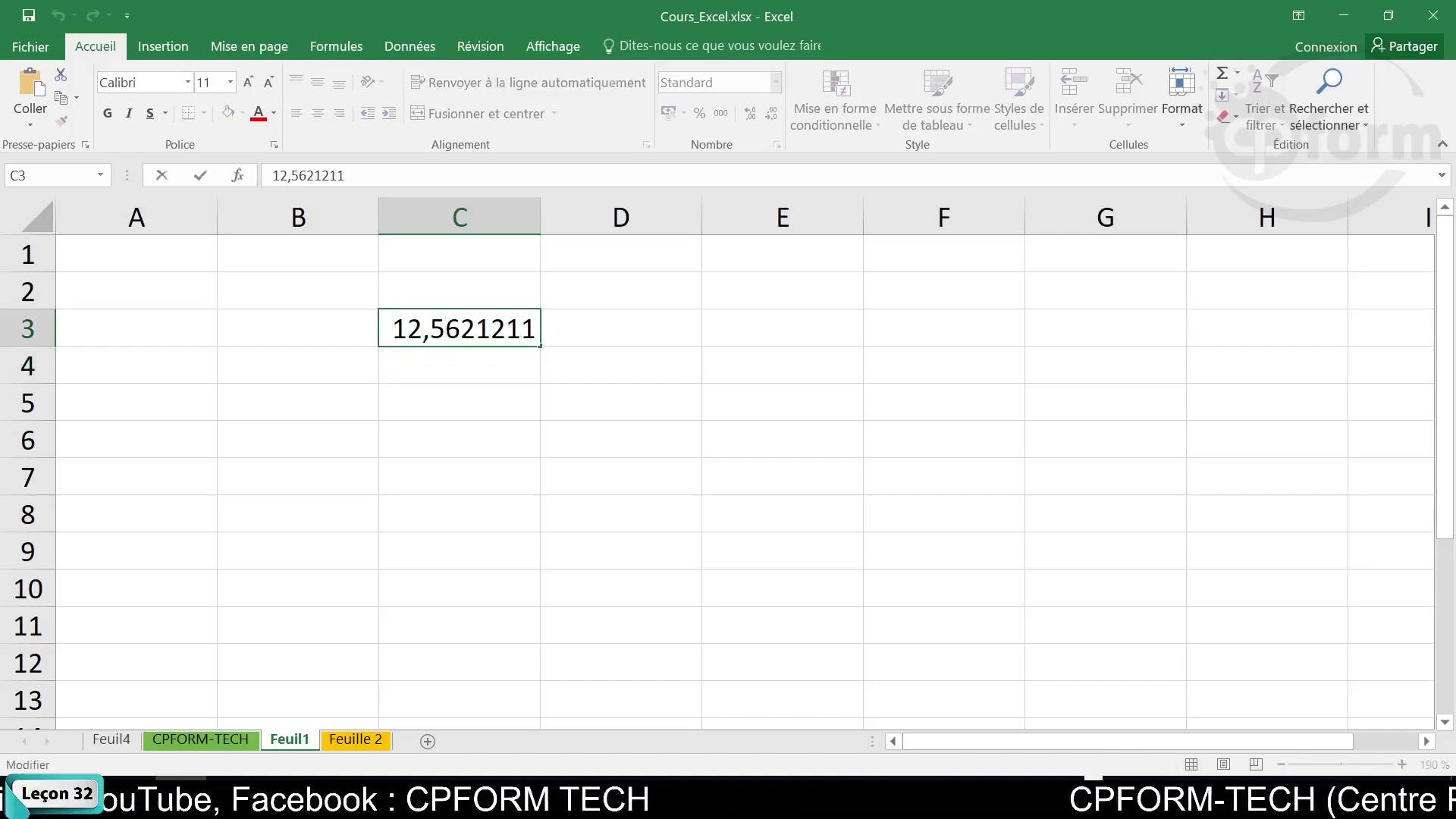
key("BackSpace")
type("2")
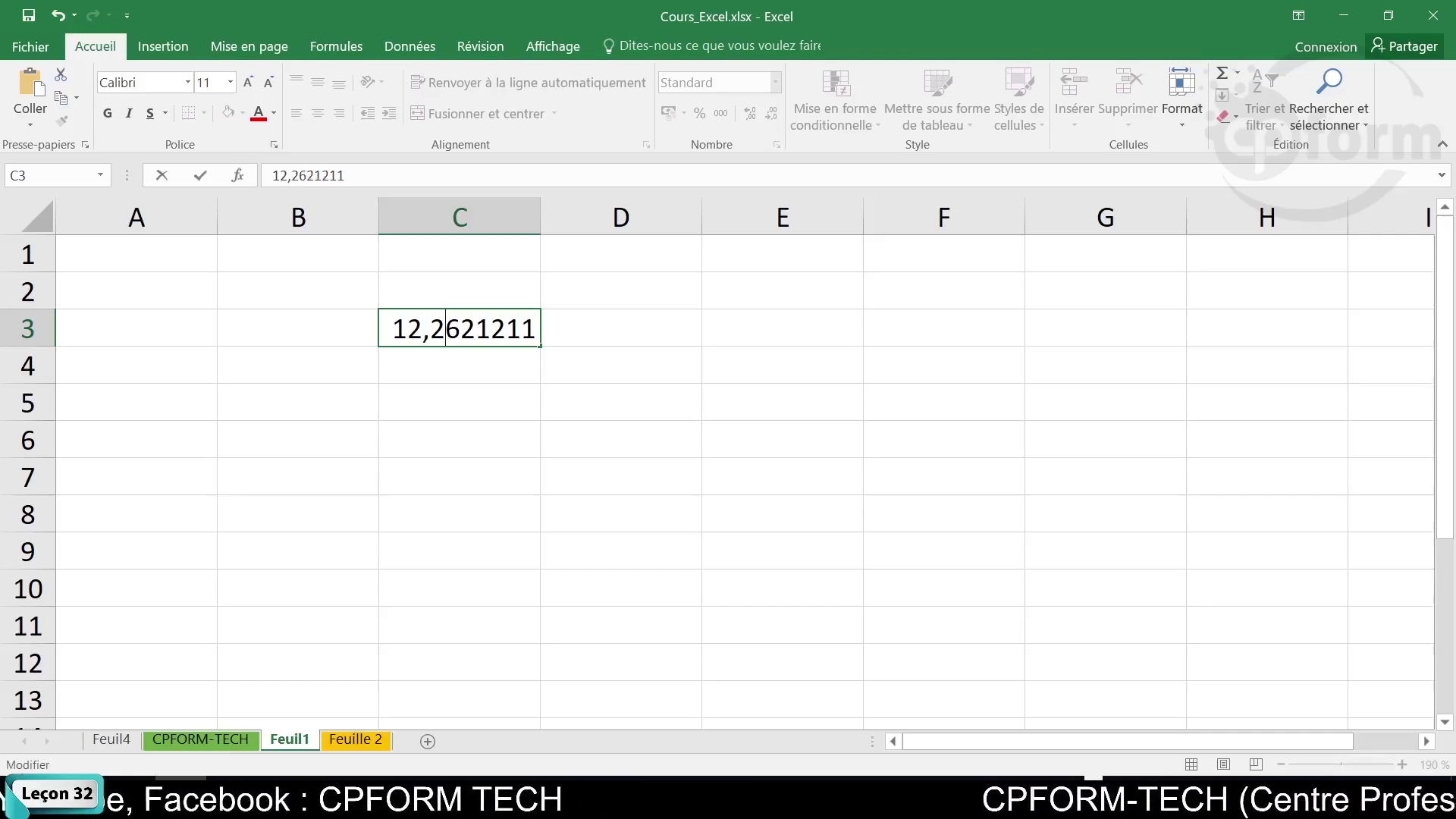
key("BackSpace")
type("3")
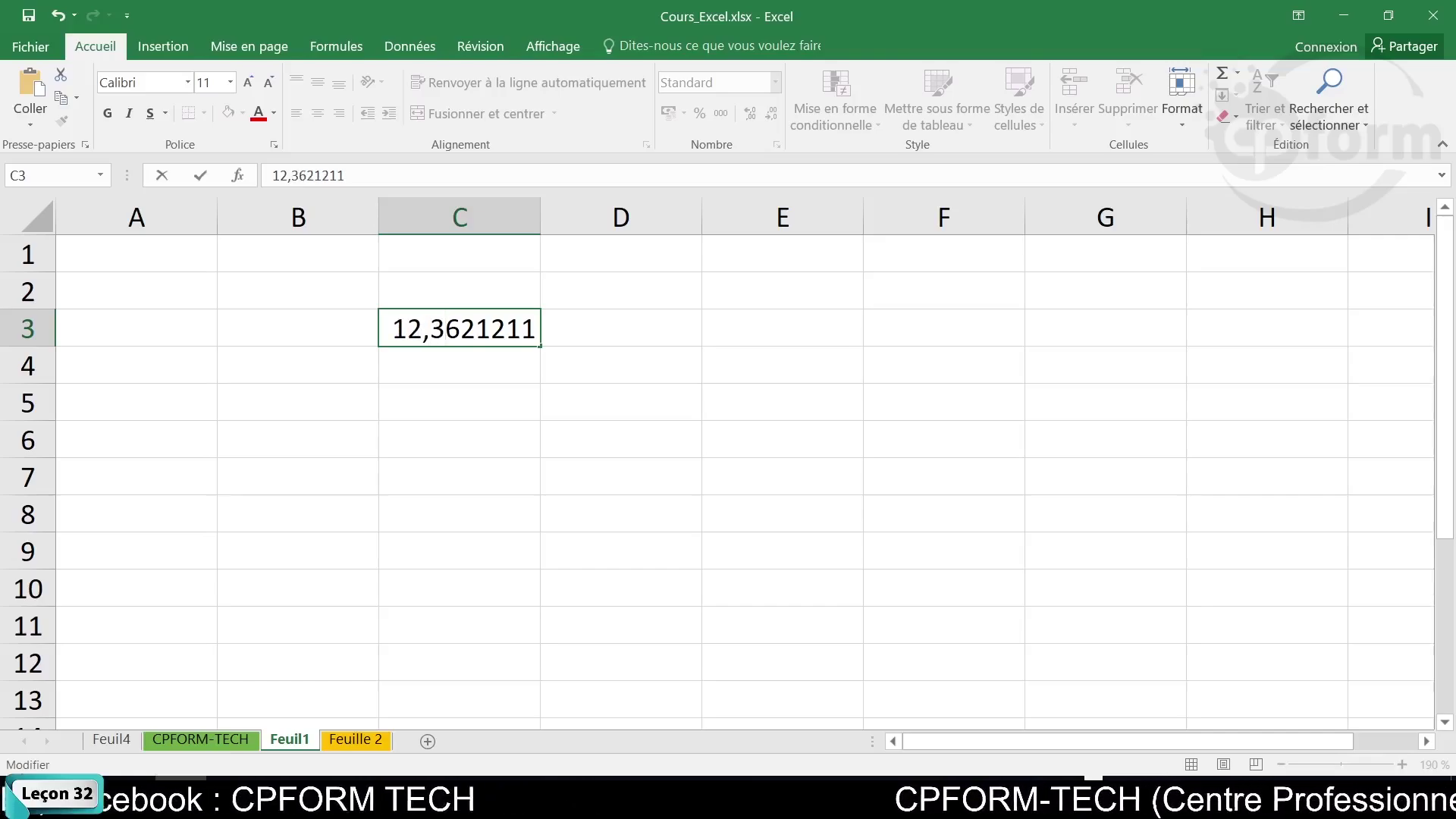
left_click(543, 402)
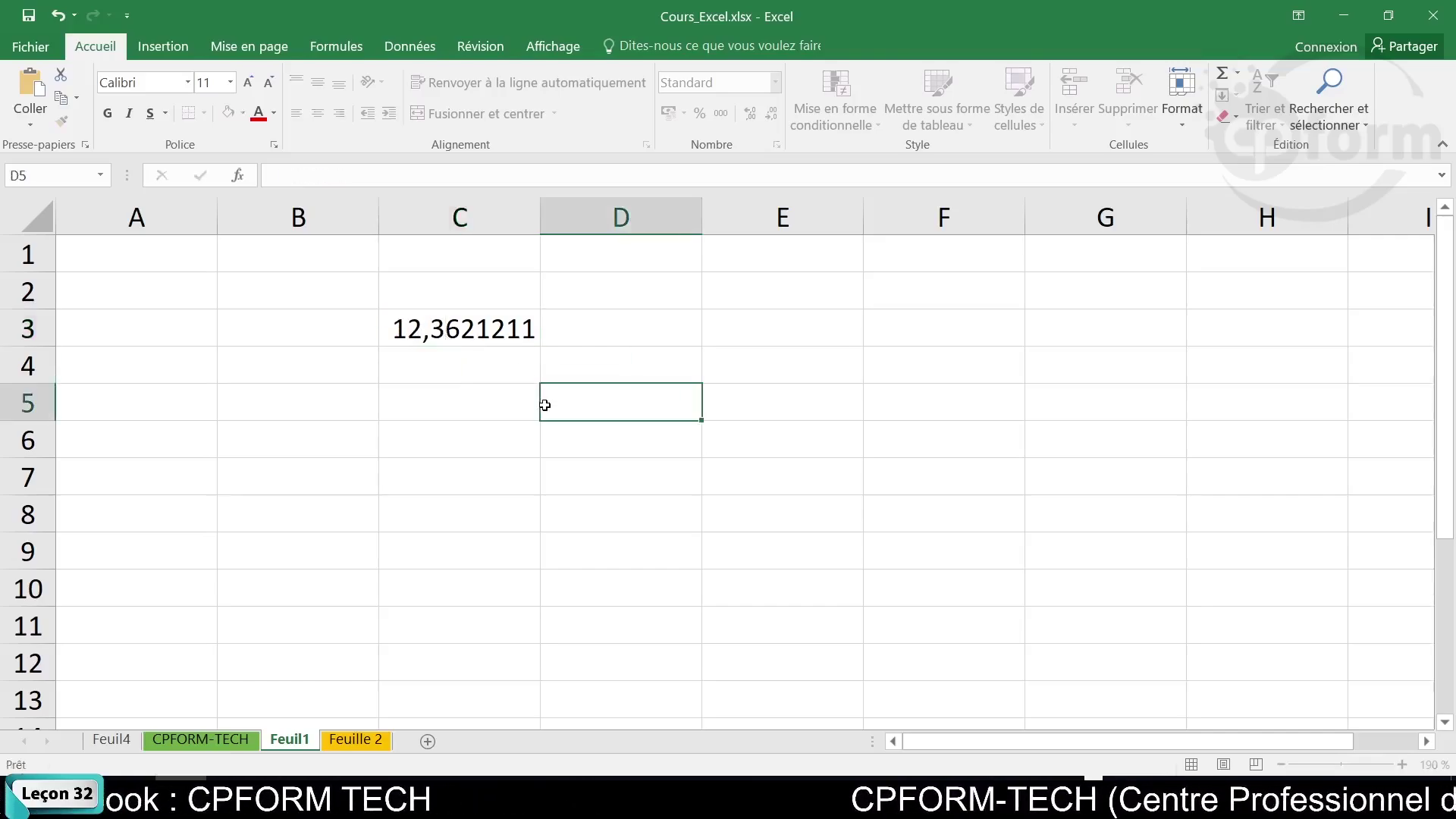
left_click(510, 322)
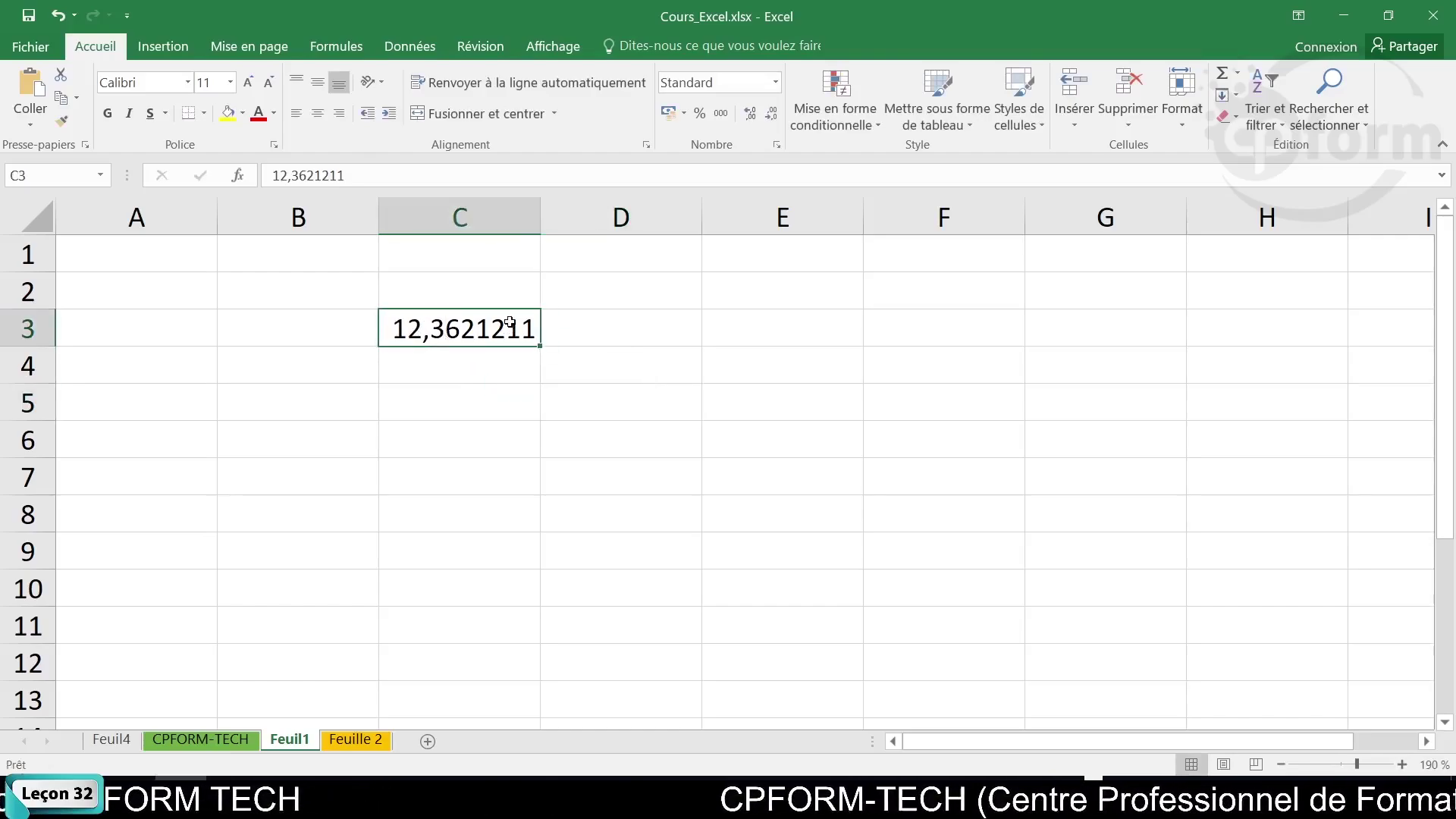
left_click(1090, 792)
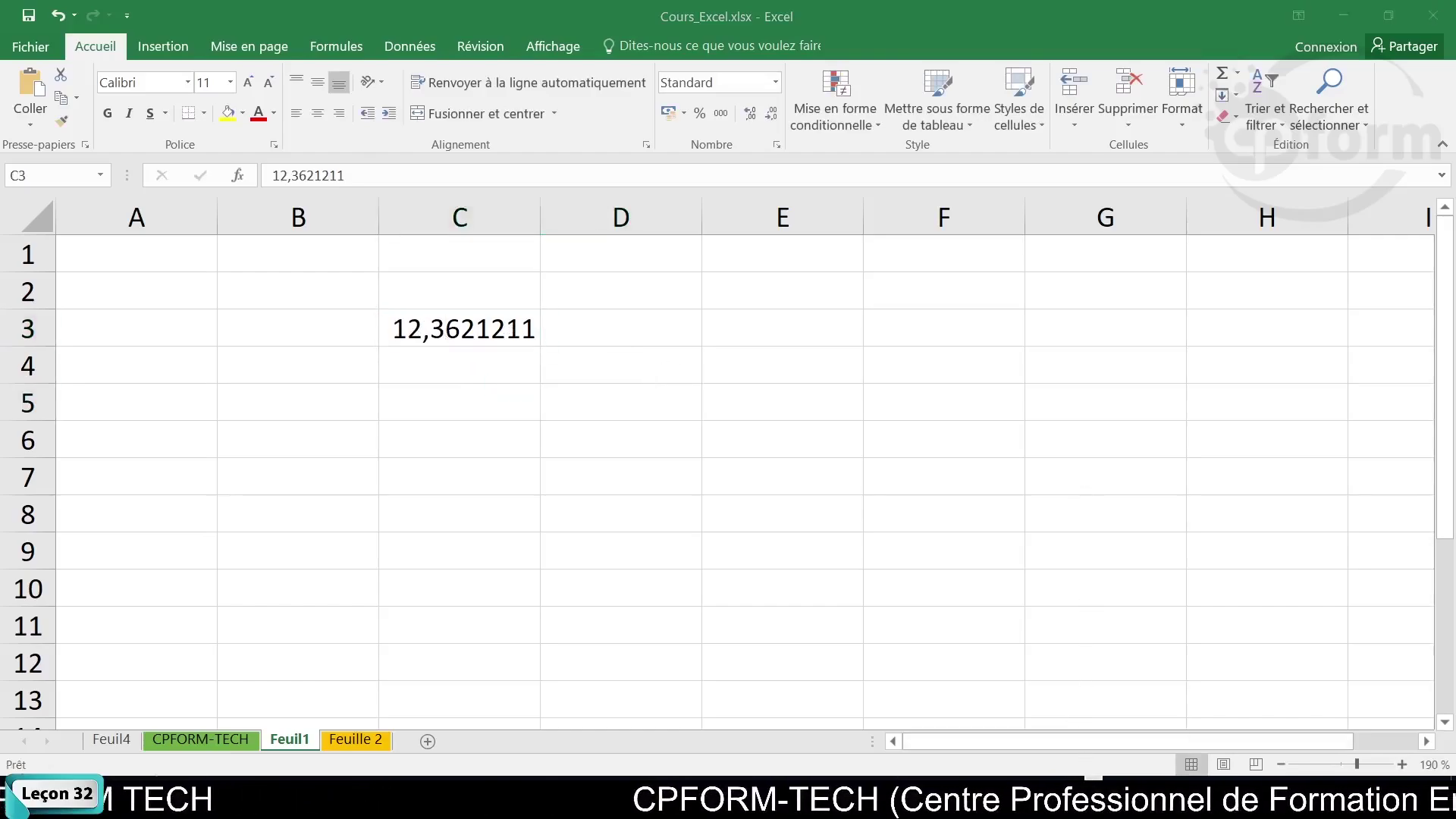
left_click(450, 395)
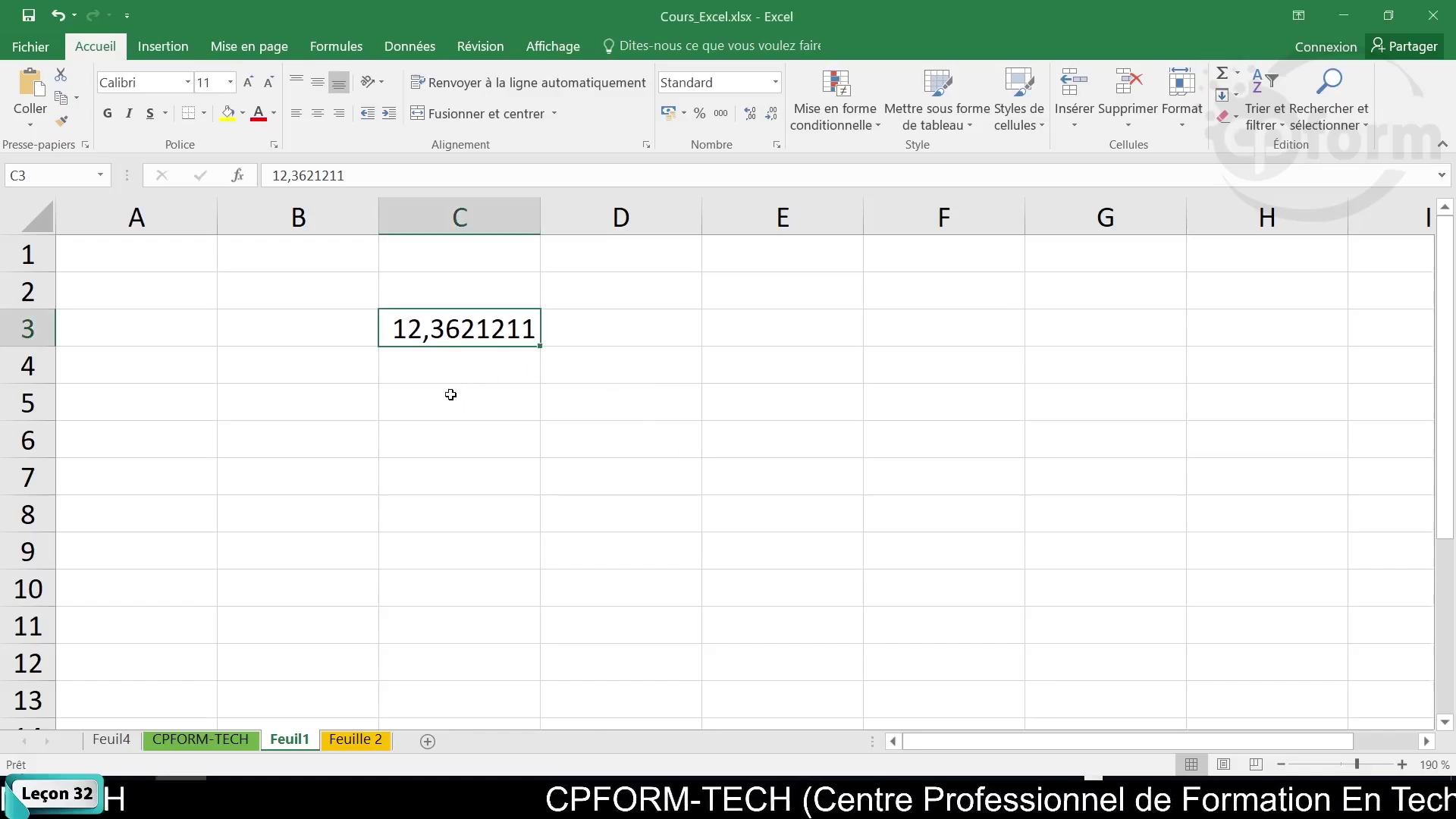
Enter the formula =ARRONDI(C3;2) in cell C5 to round the number in C3 to two decimals.
left_click(450, 394)
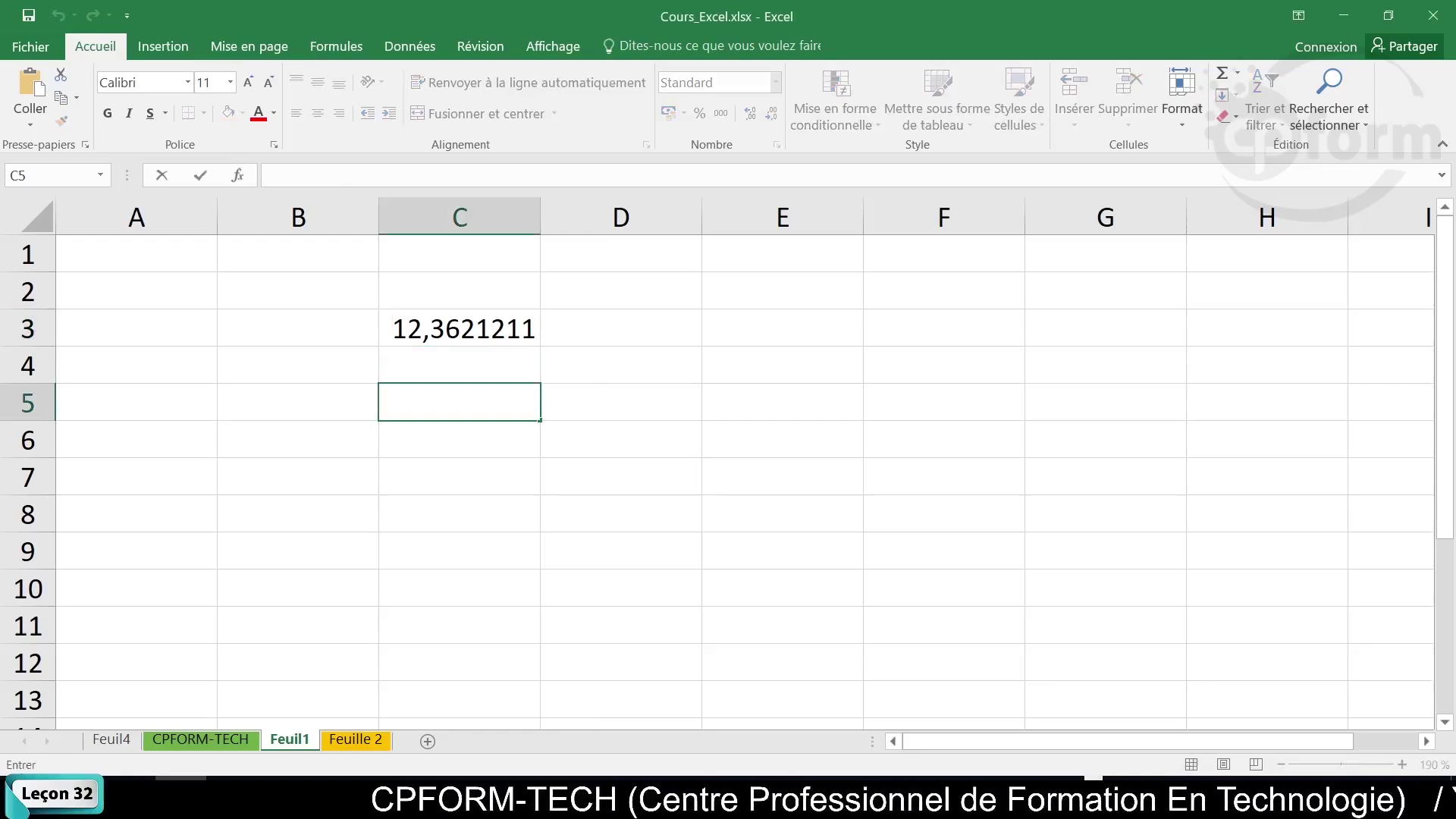
type("=")
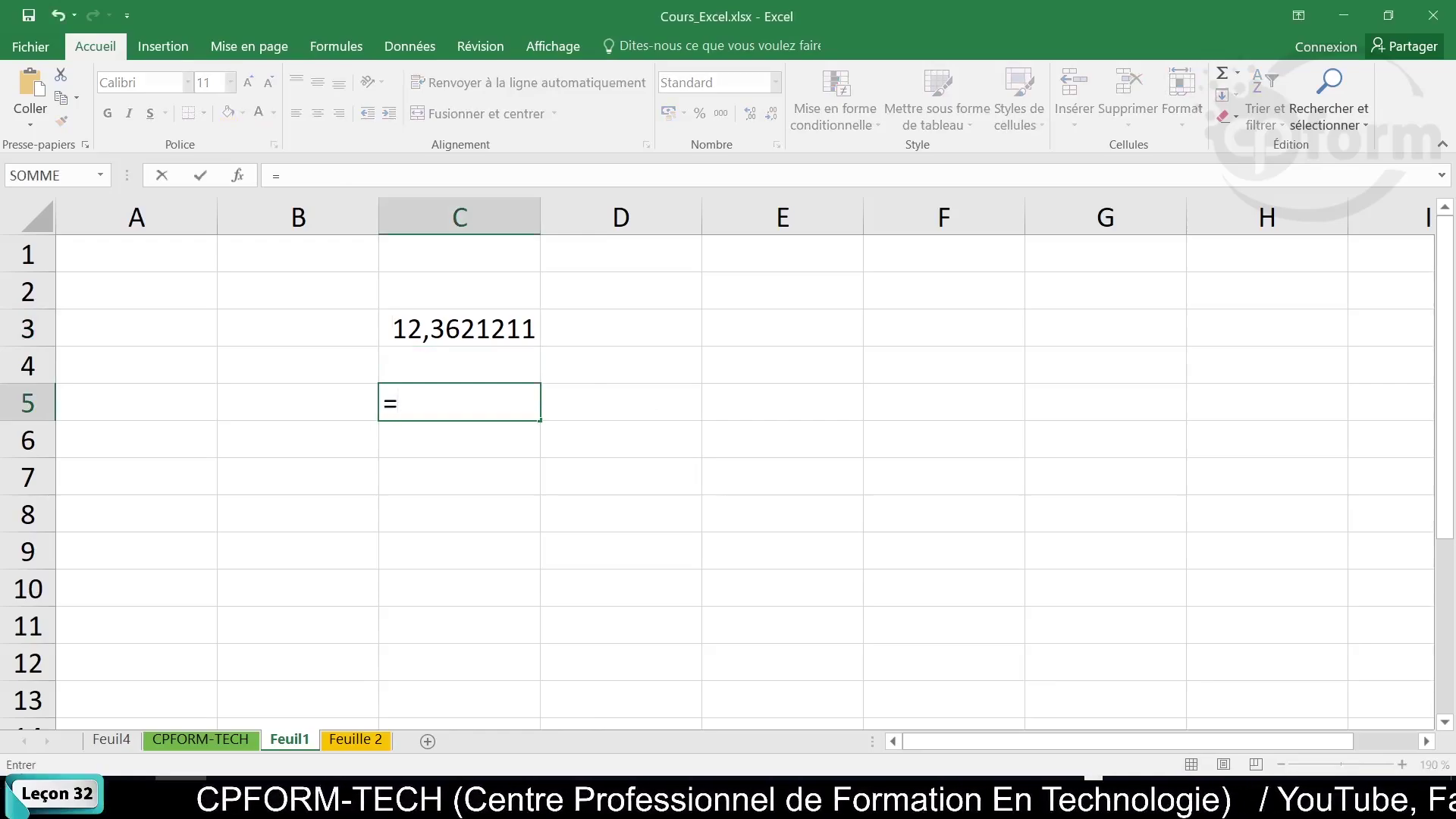
type("R")
key("BackSpace")
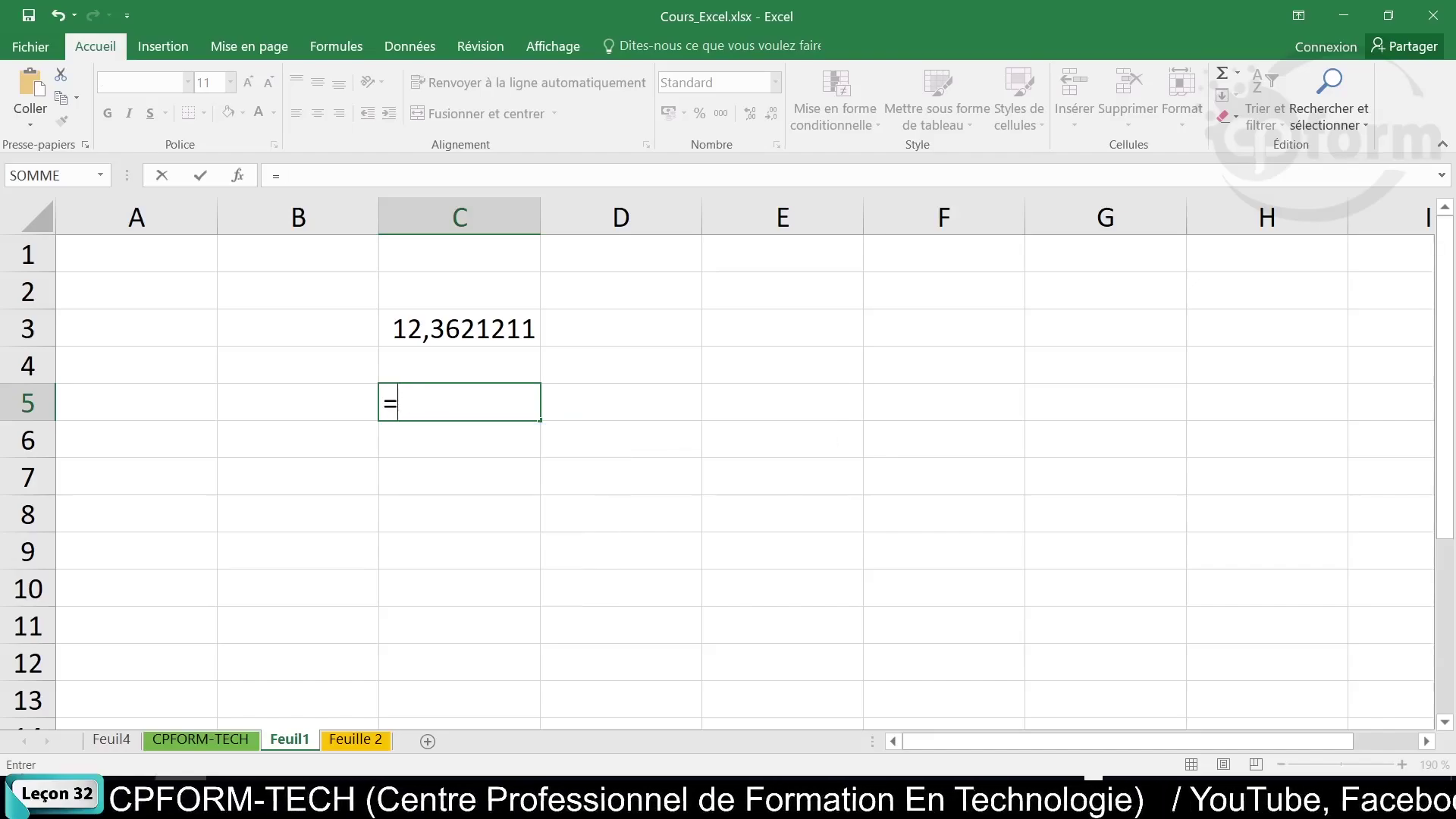
type("ARR")
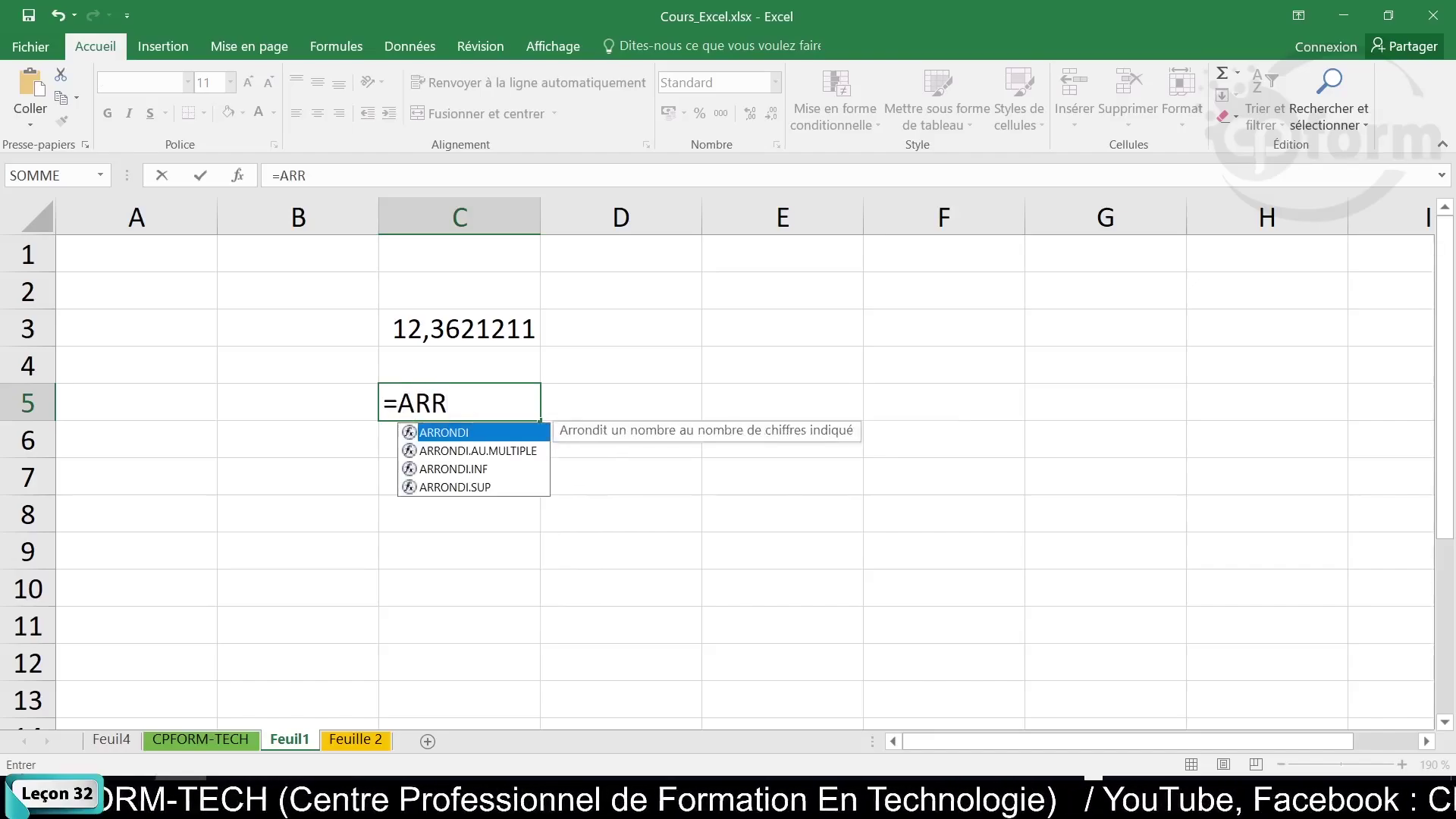
type("ONDI")
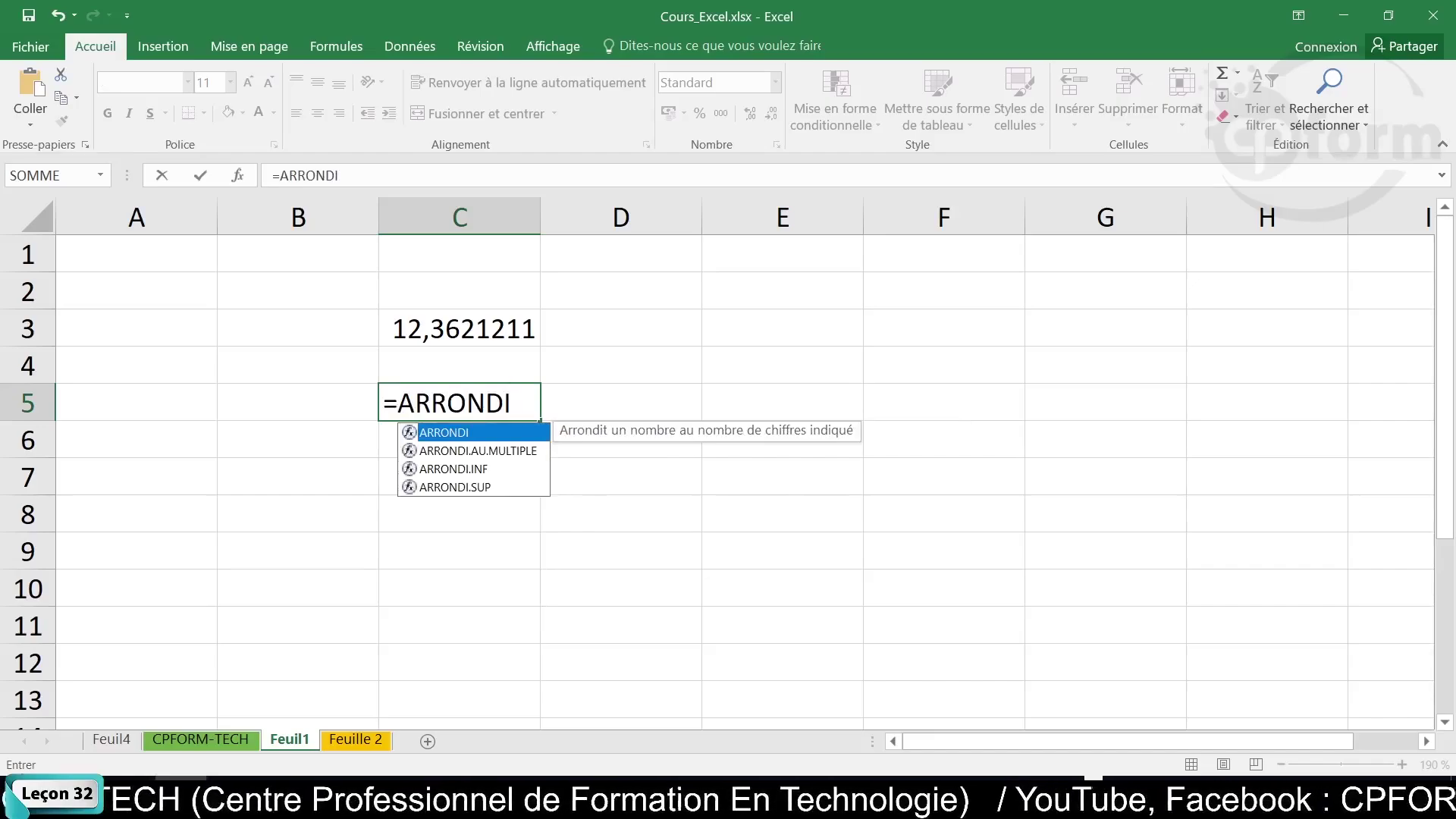
key("Escape")
type("(")
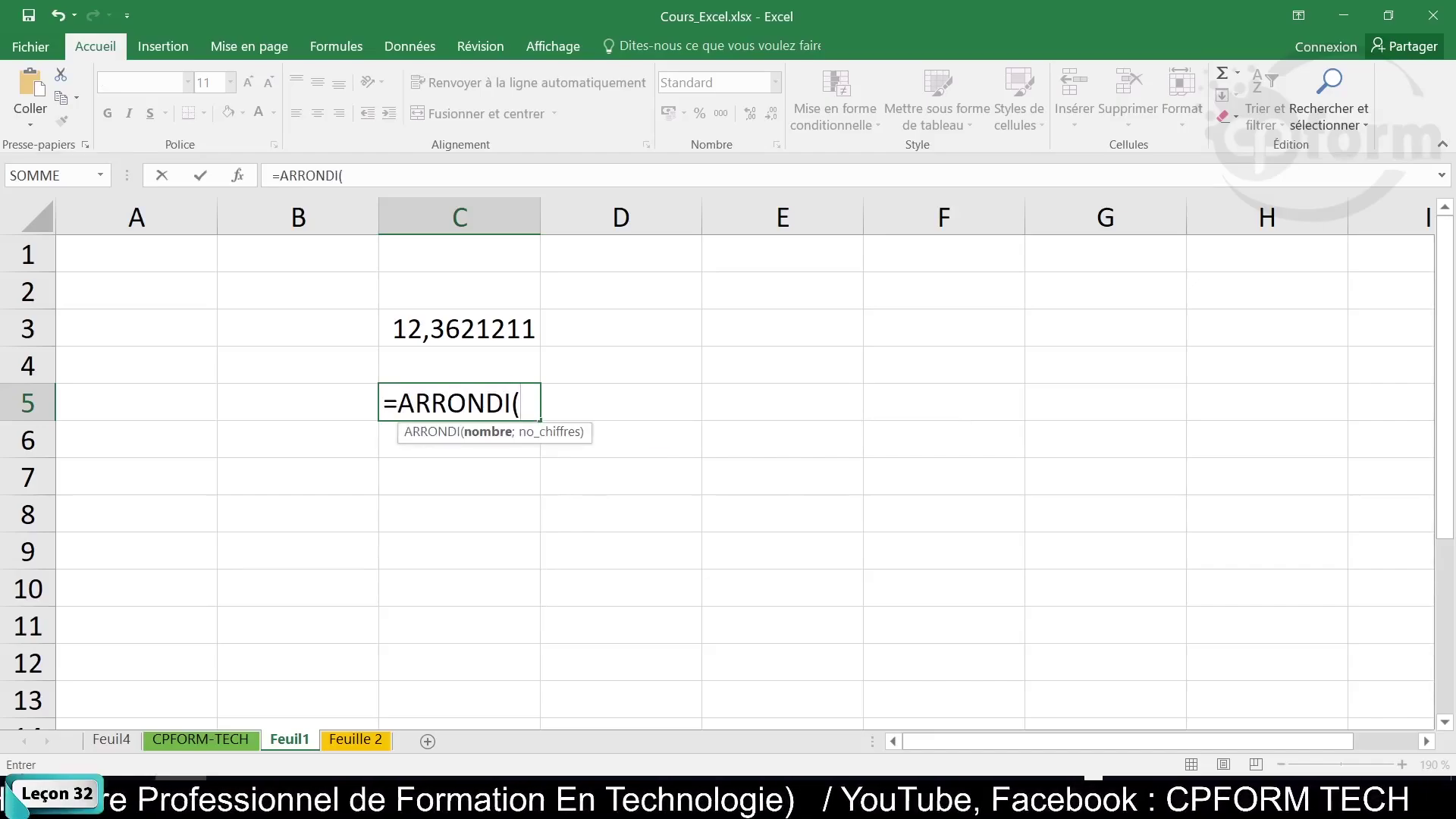
left_click(477, 331)
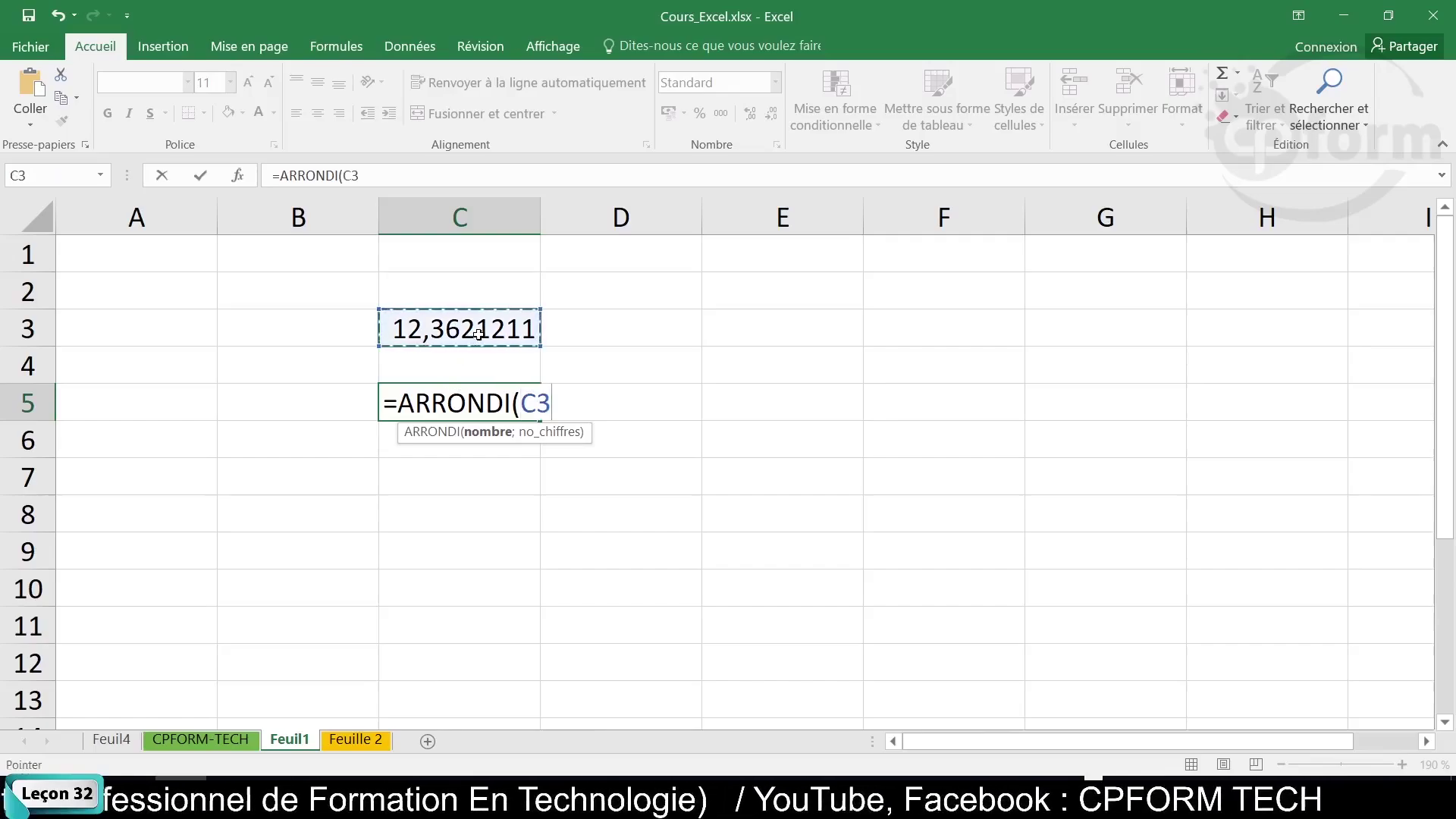
type(";")
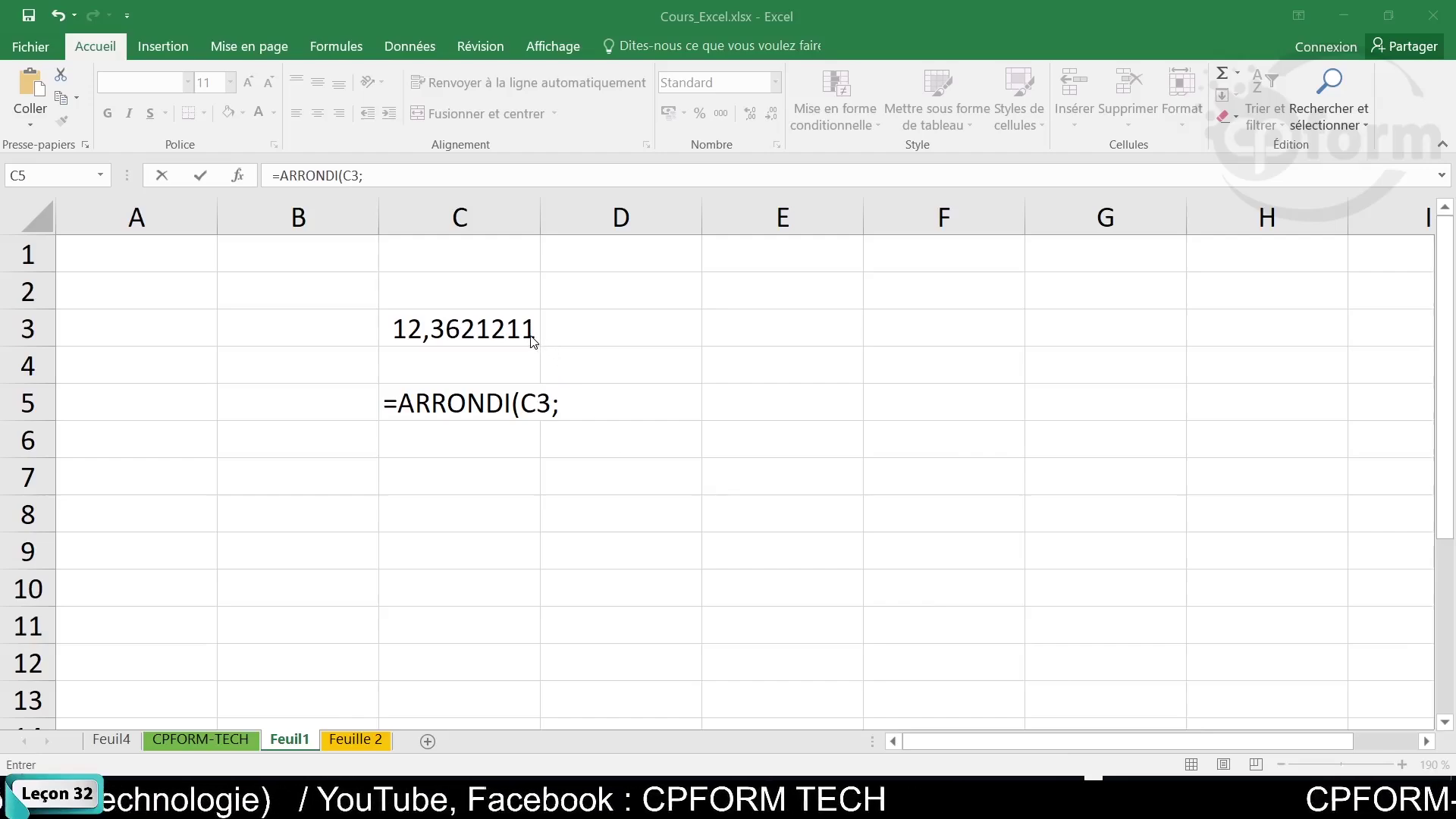
left_click(551, 402)
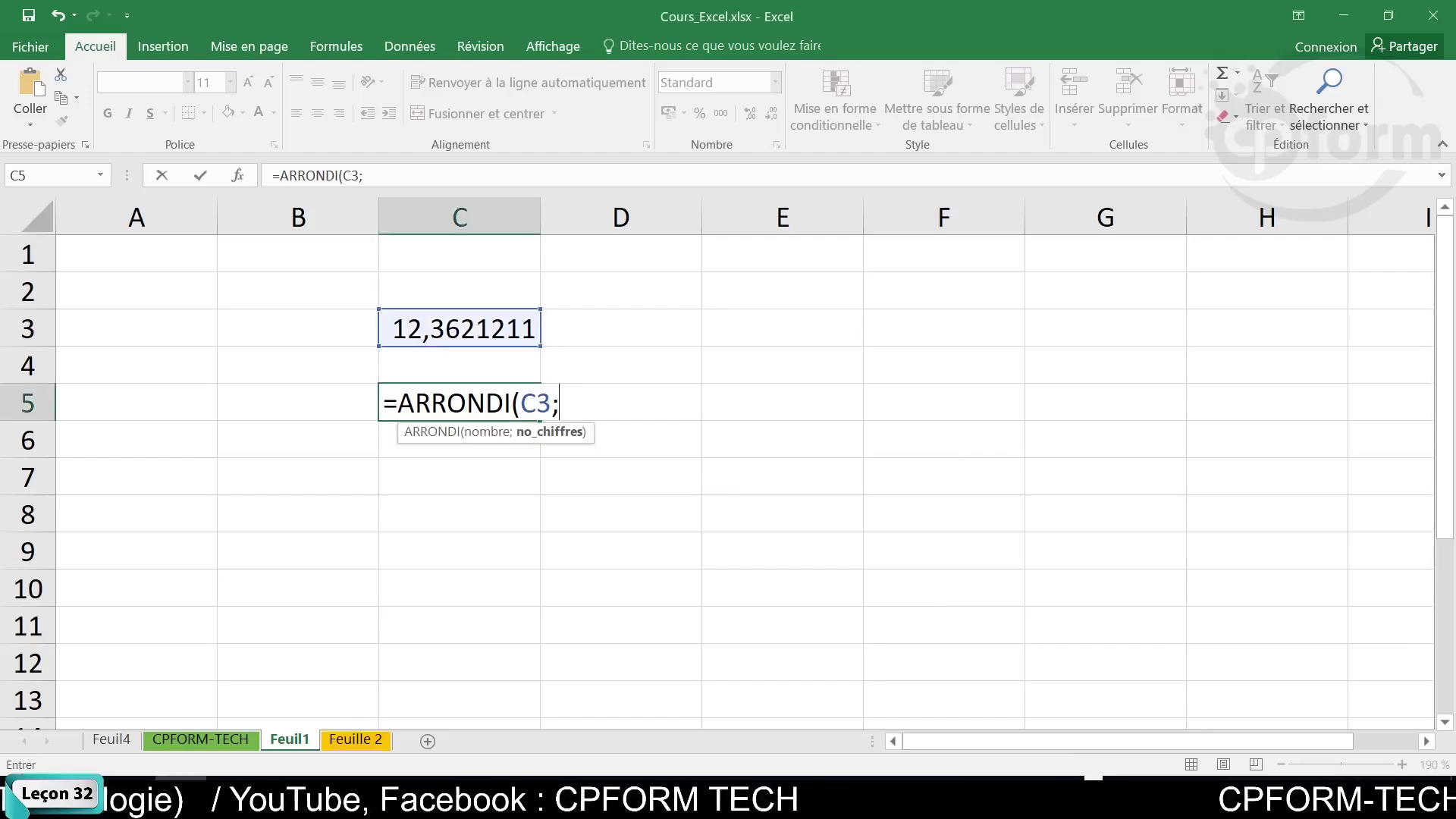
type("2")
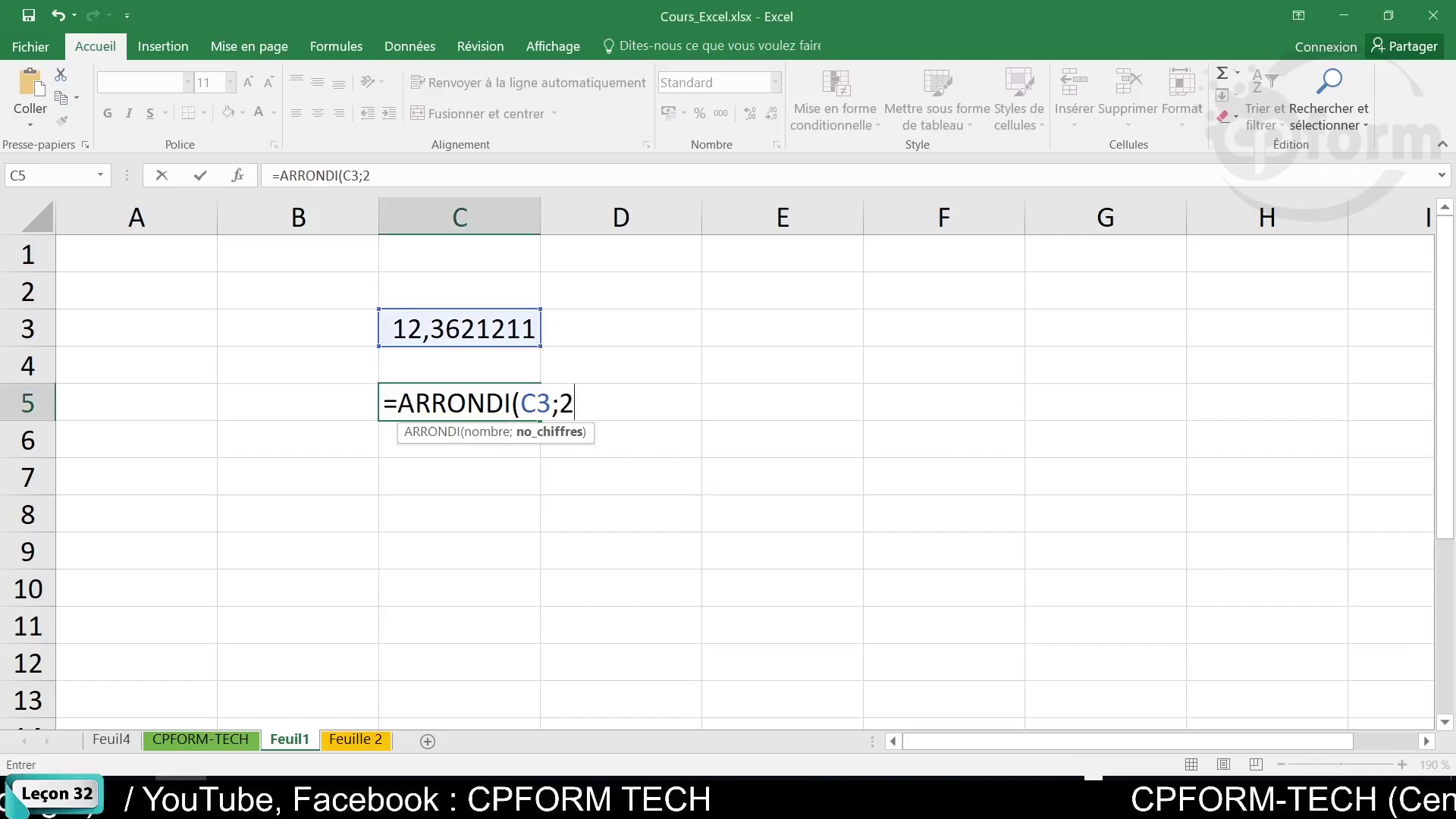
type(")")
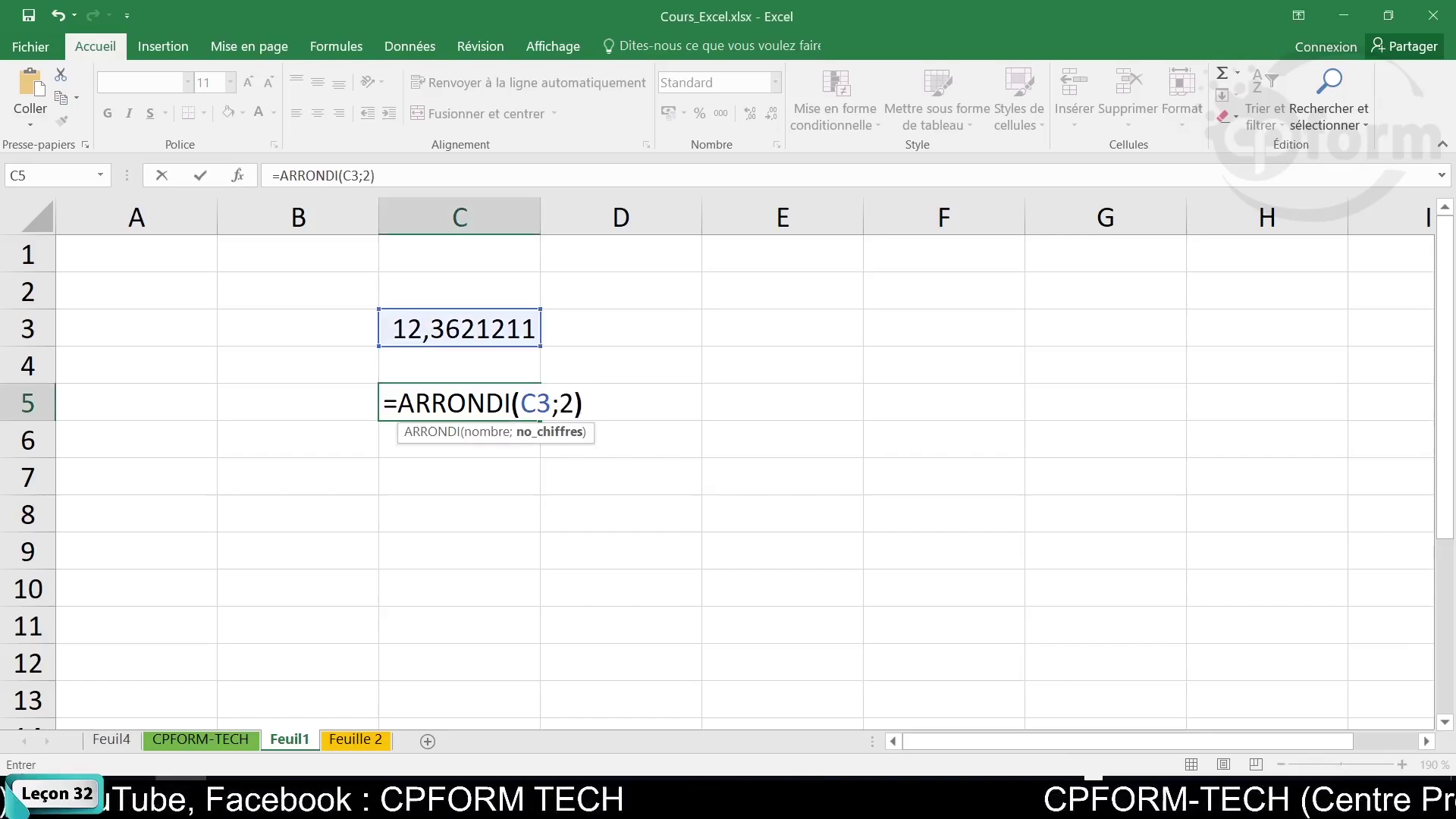
key("Return")
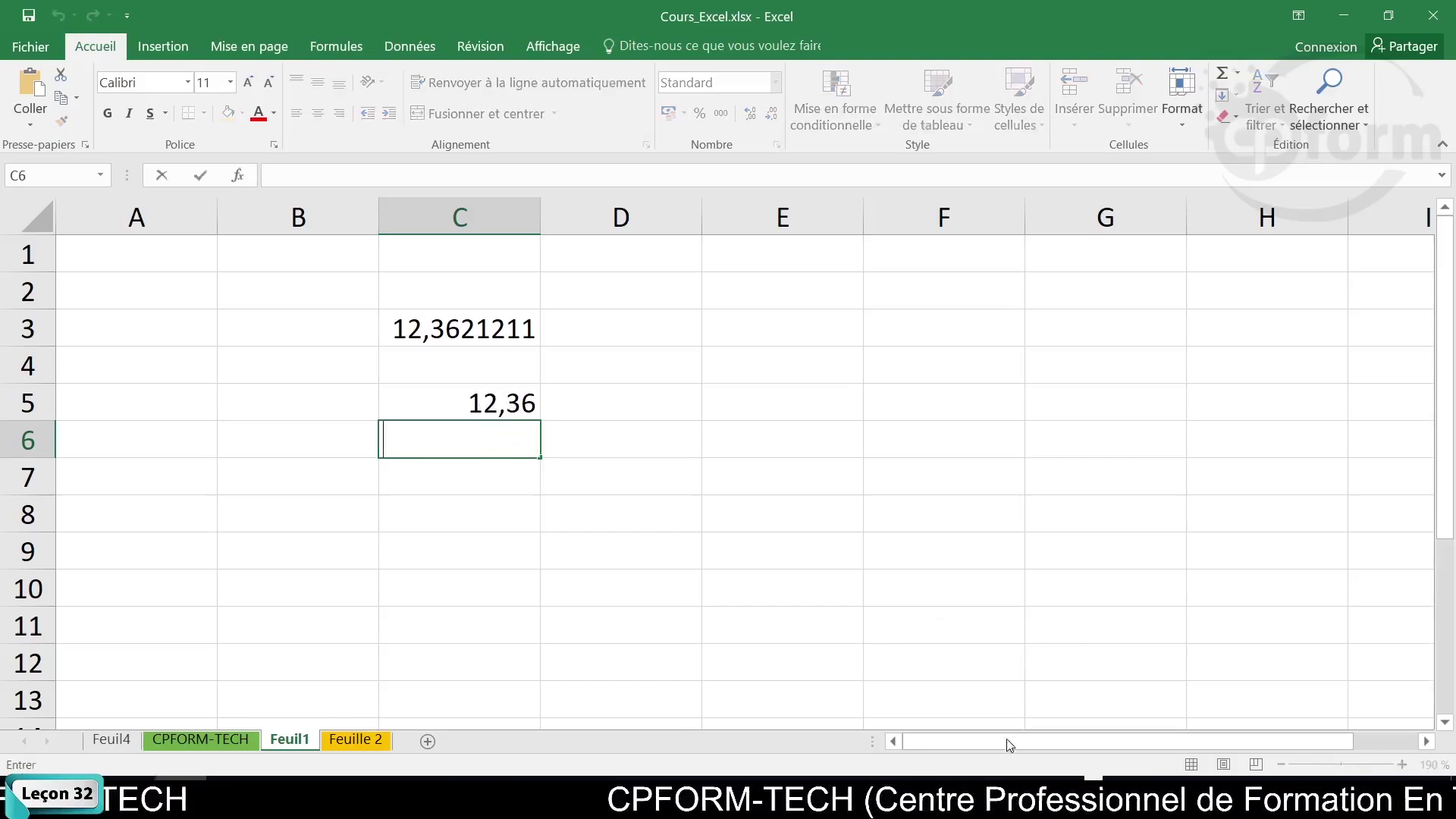
Enter the formula =ARRONDI.SUP(C3;2) in cell C6 to round the number in C3 up to two decimals.
left_click(1081, 779)
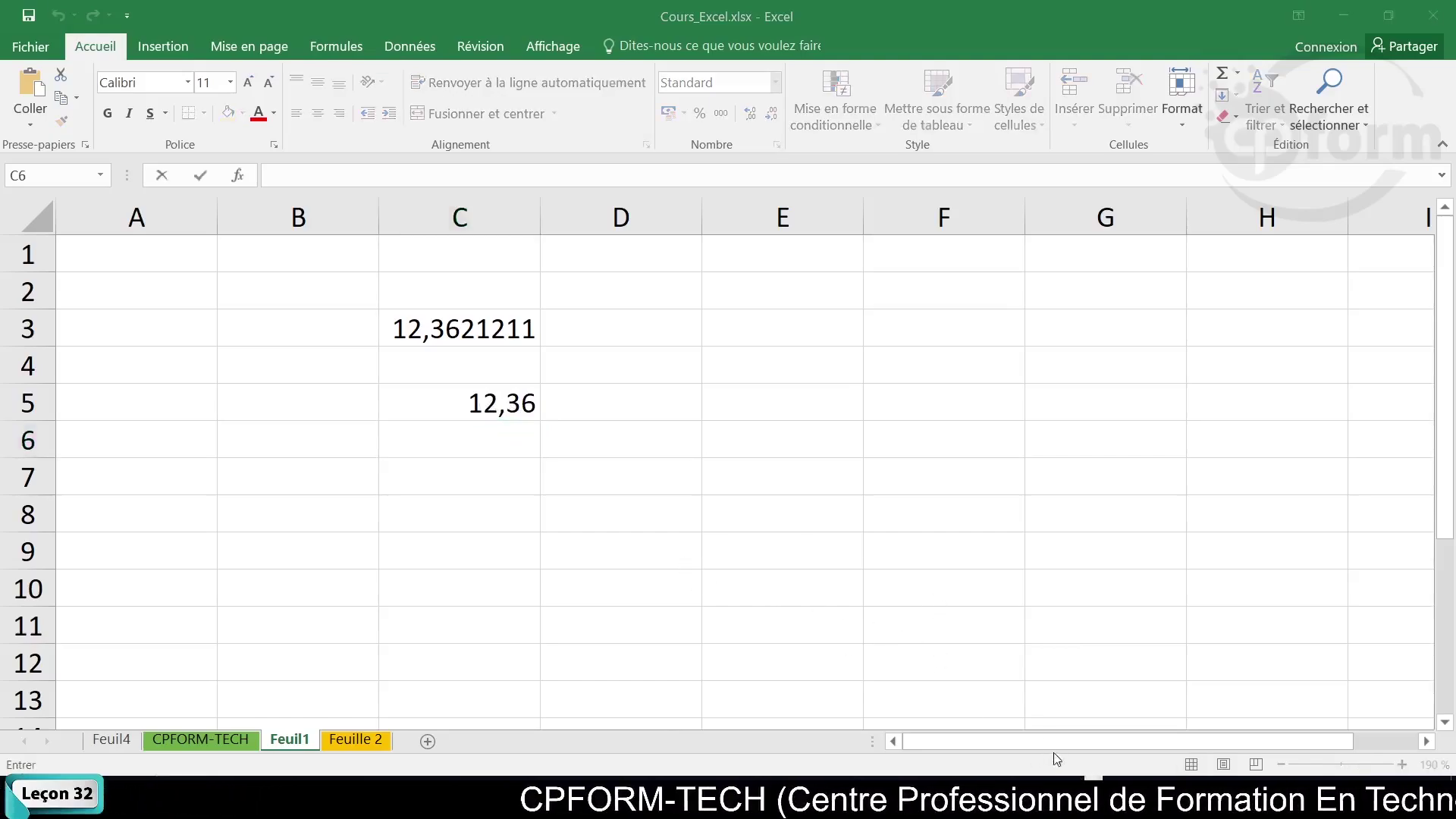
left_click(1061, 781)
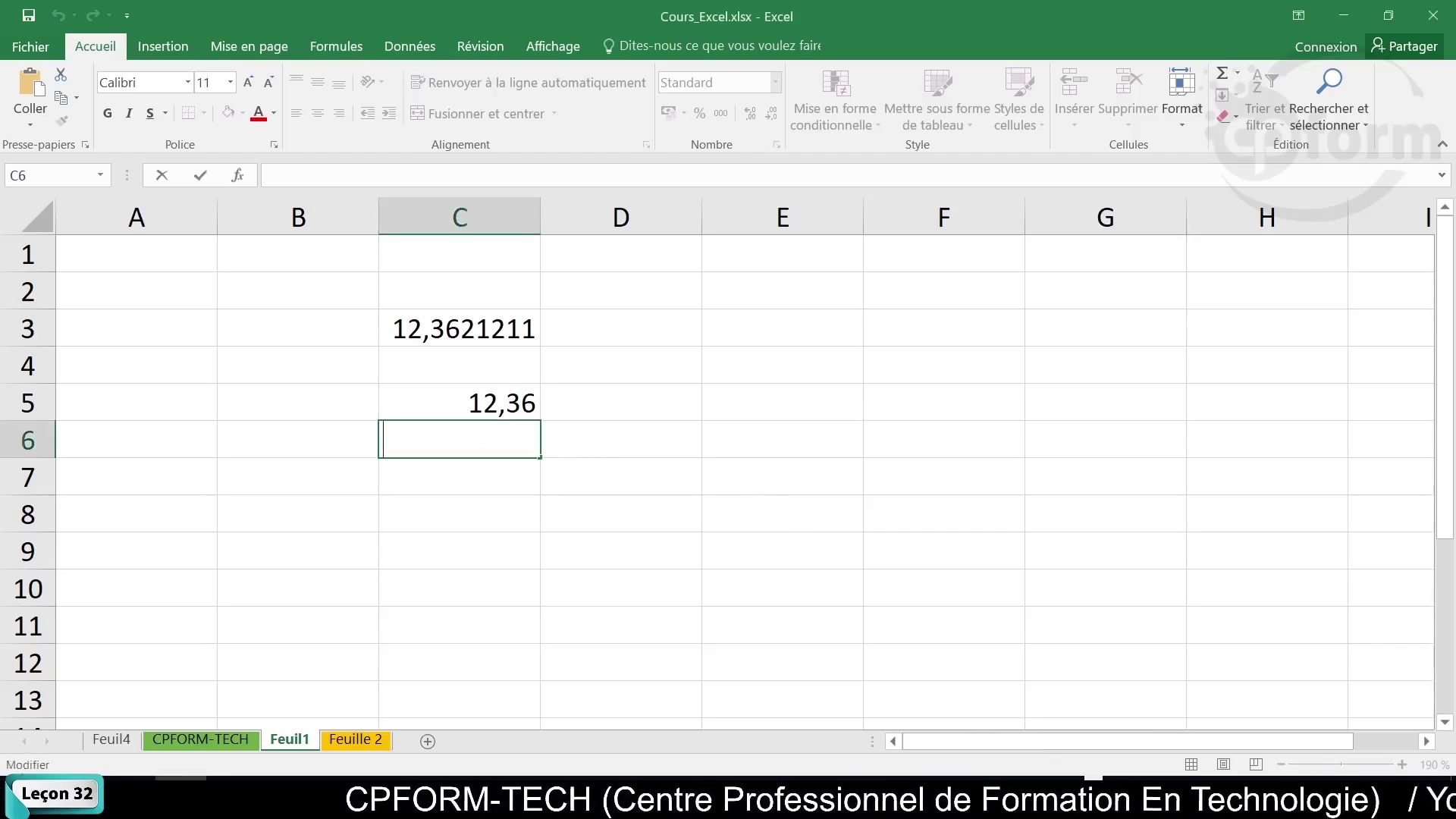
type("=arr")
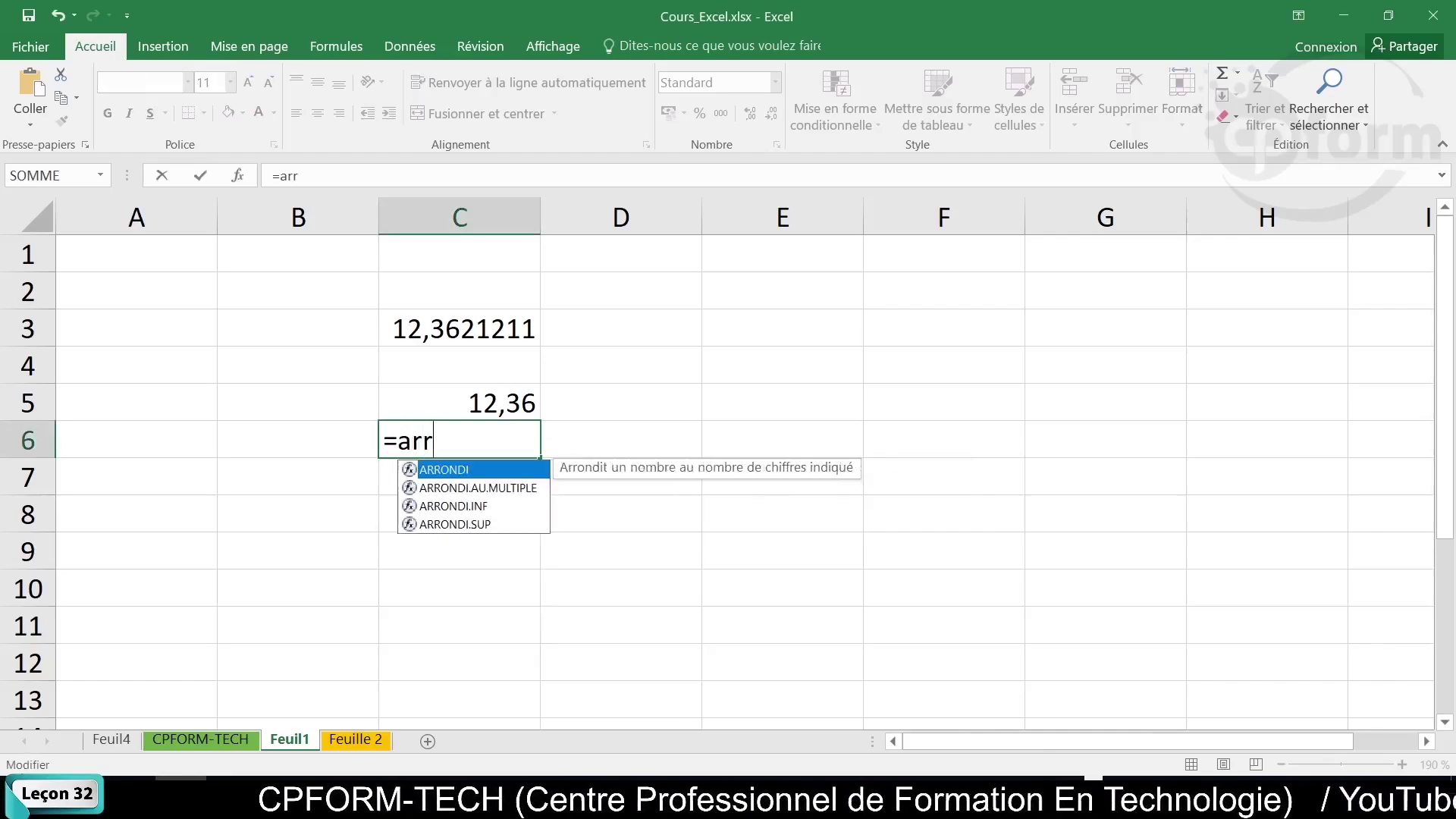
key("BackSpace")
key("BackSpace")
key("BackSpace")
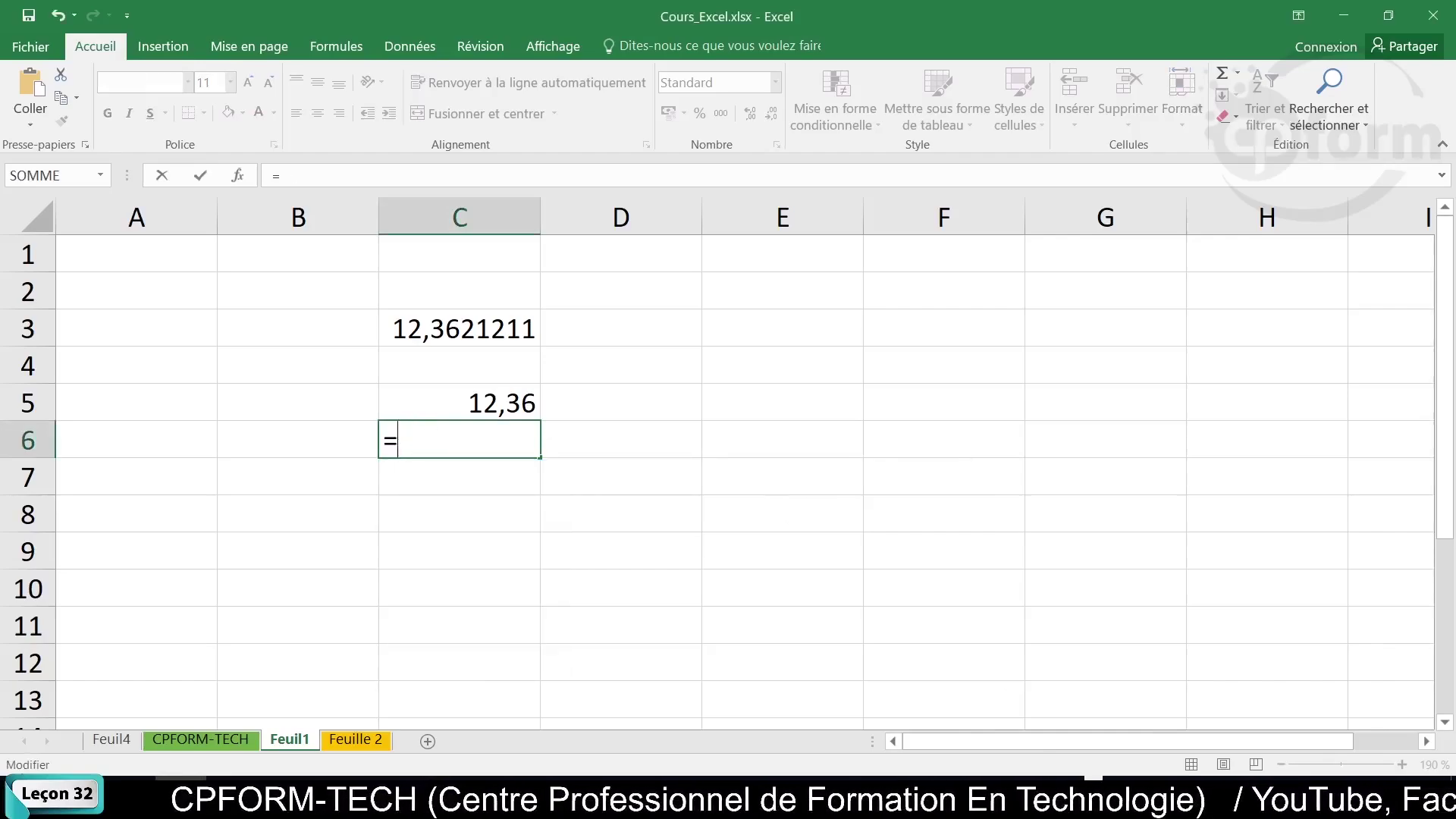
type("ARR")
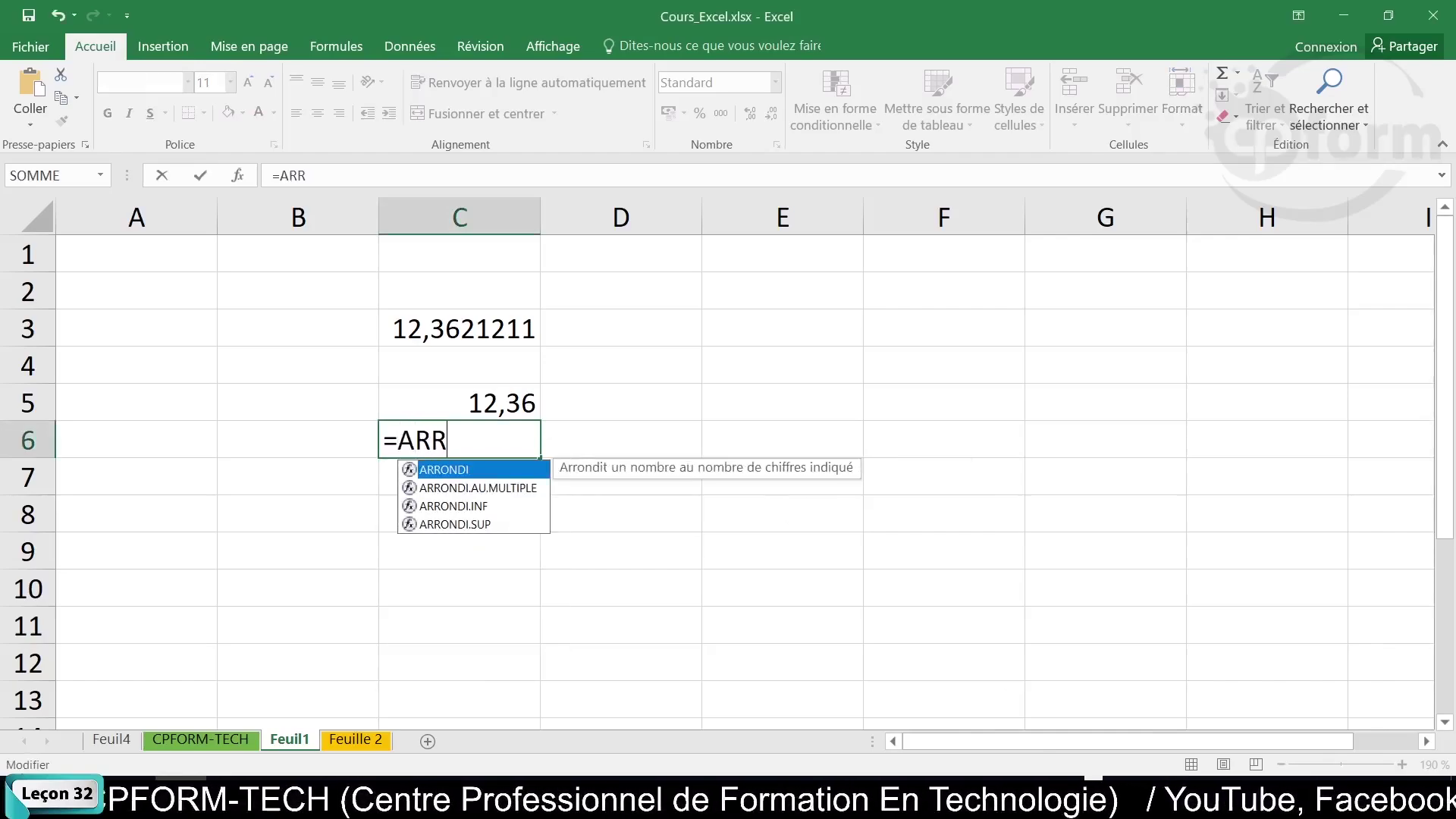
type("ONDI")
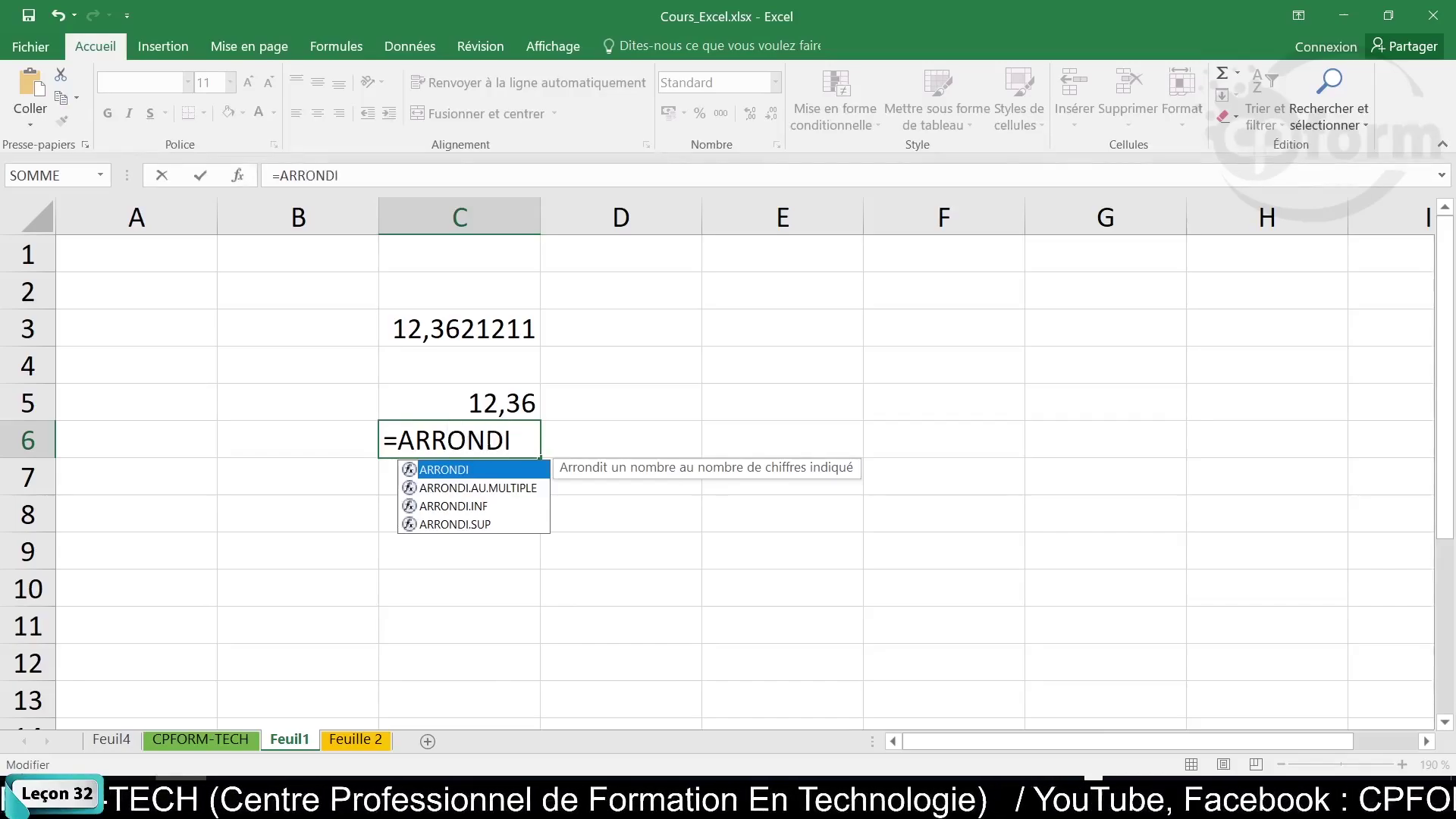
key("Escape")
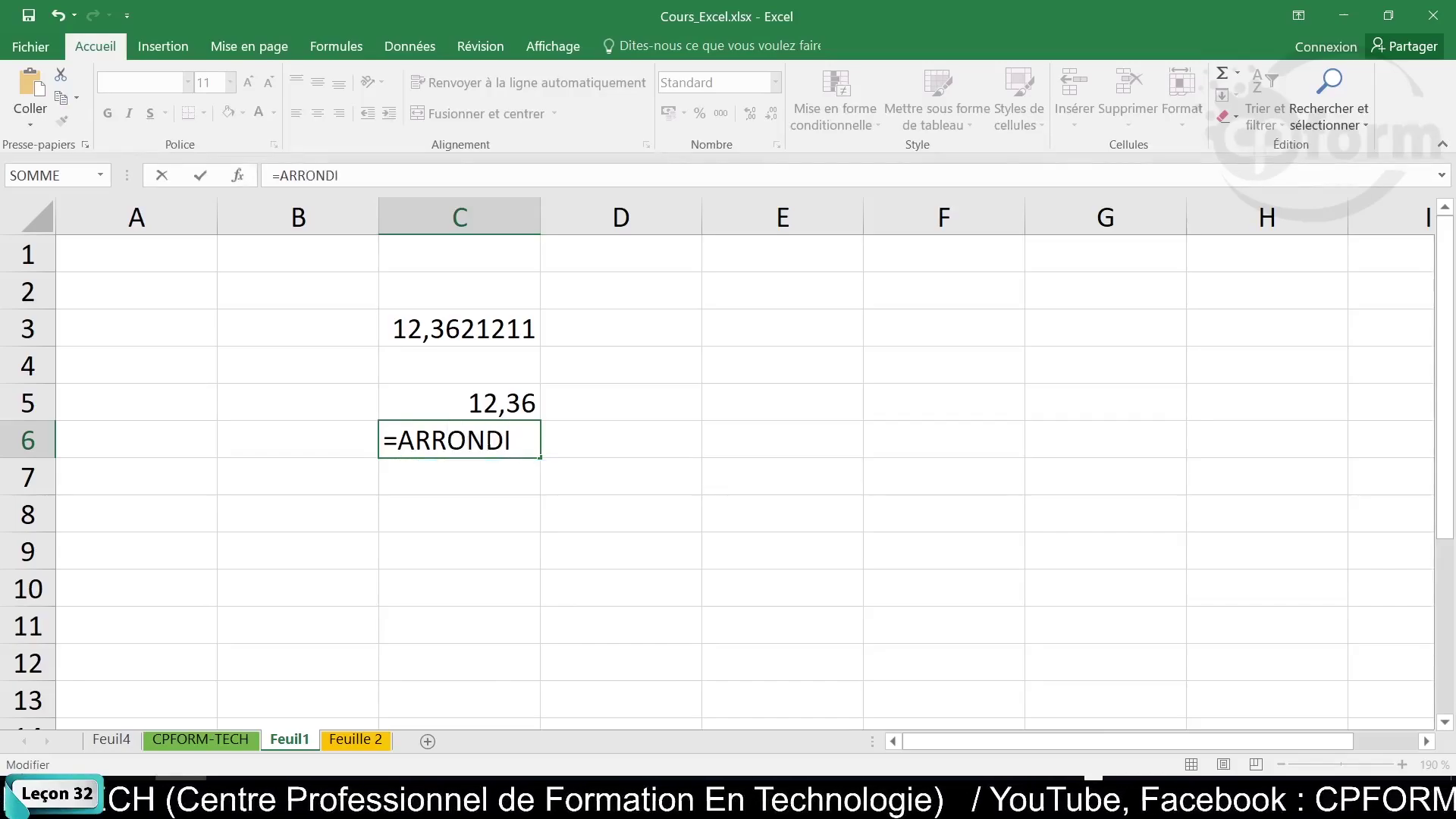
type(".")
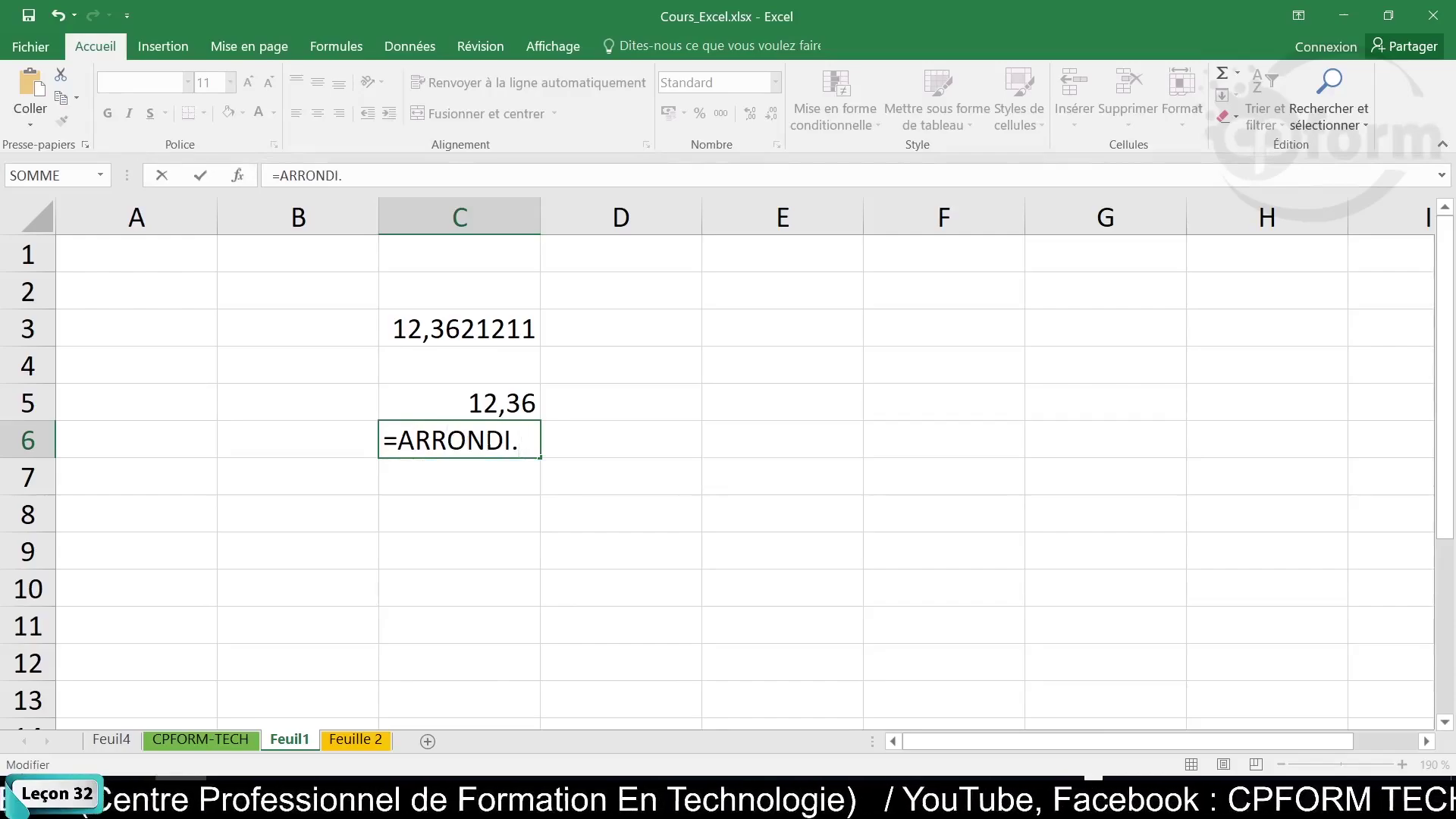
type("SU")
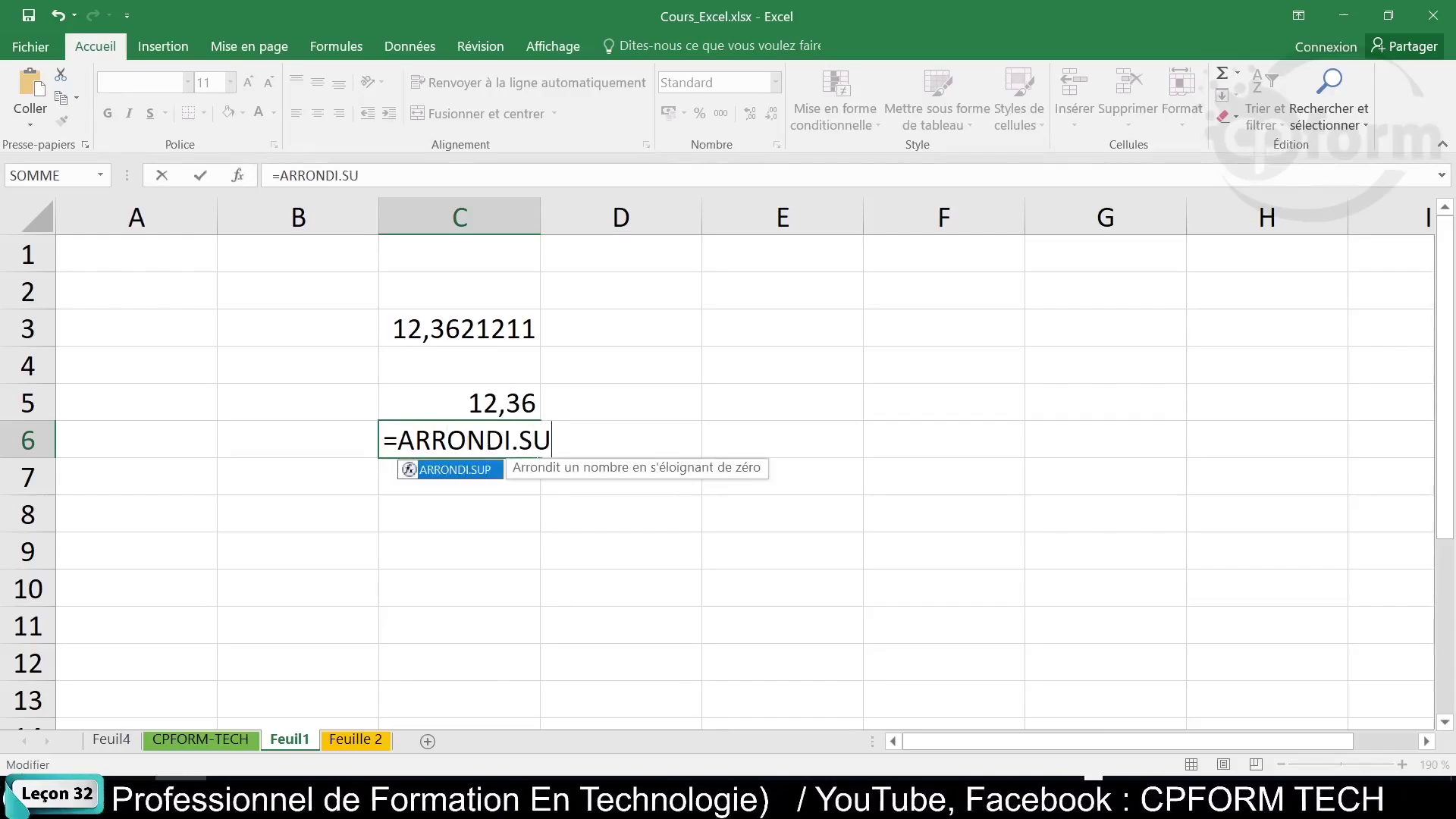
type("P")
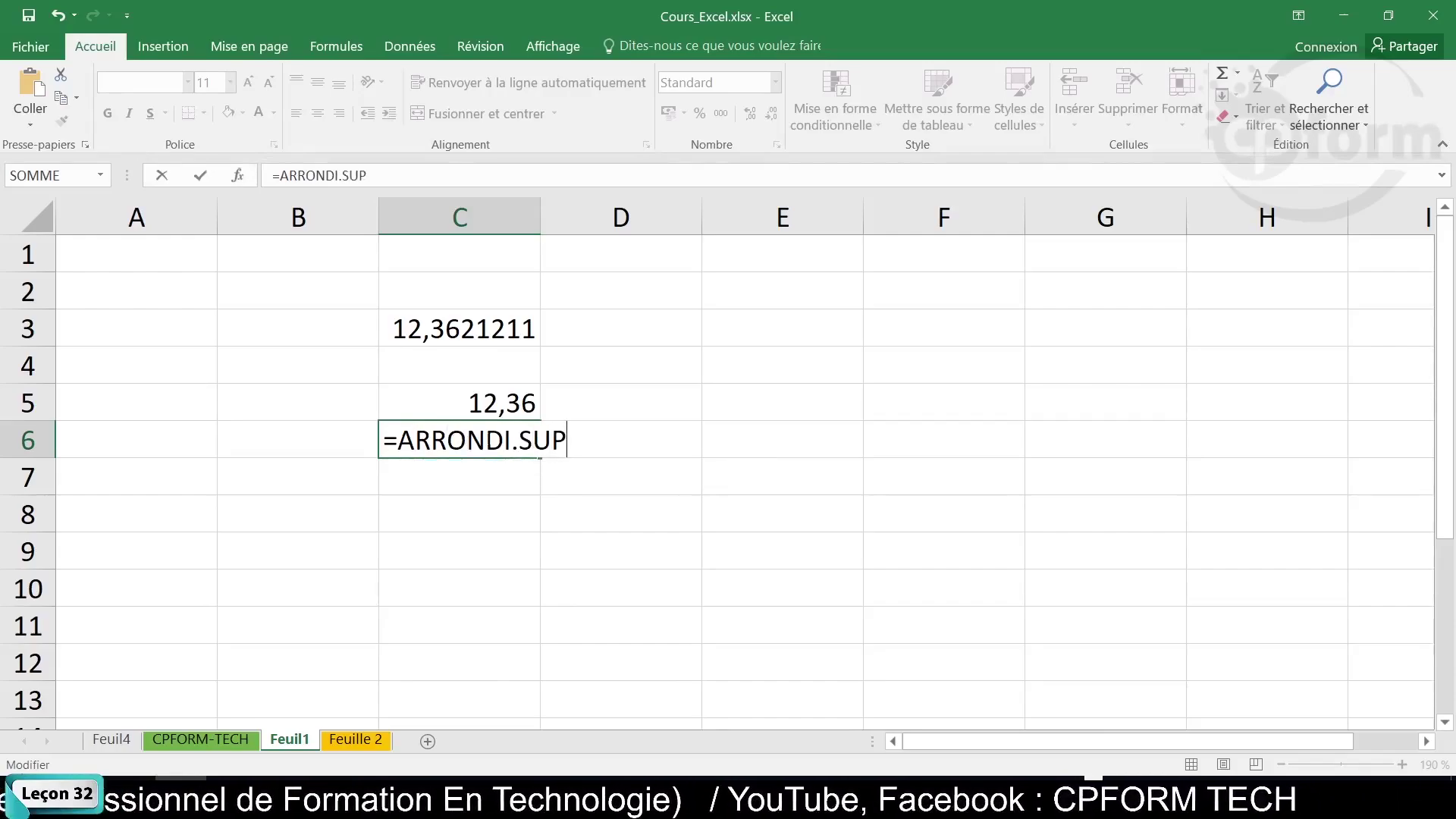
type("(")
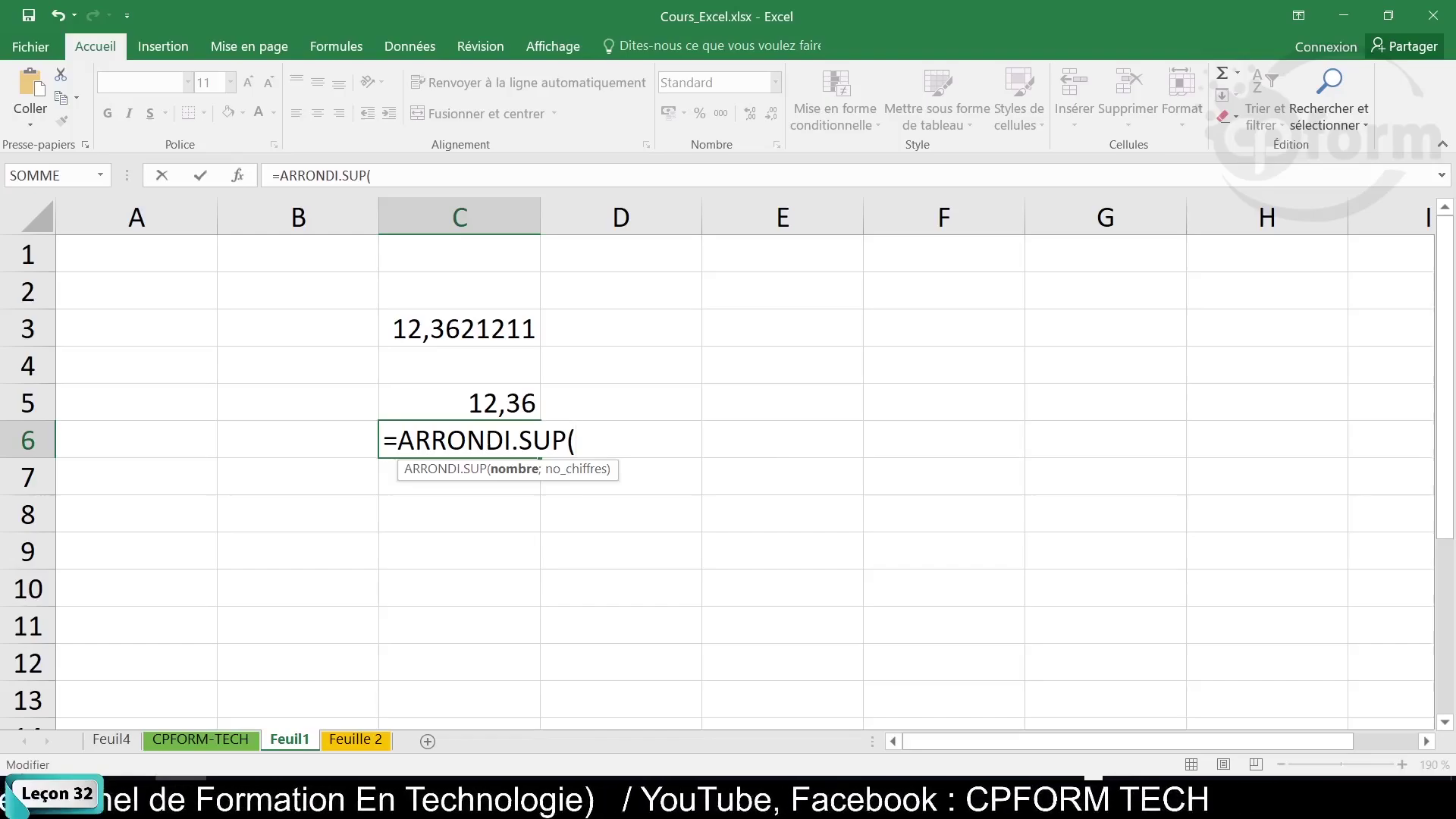
left_click(468, 332)
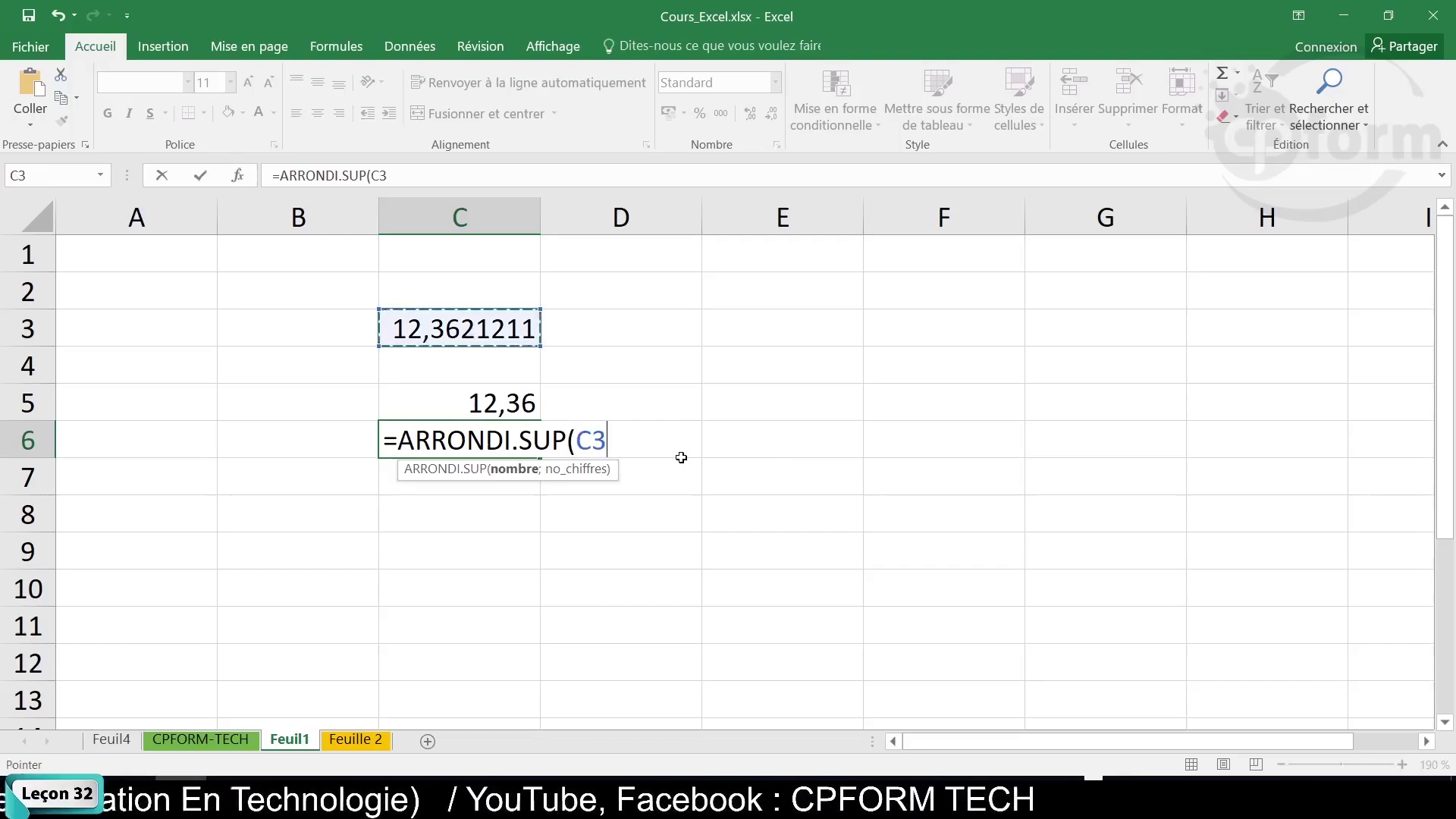
type(";")
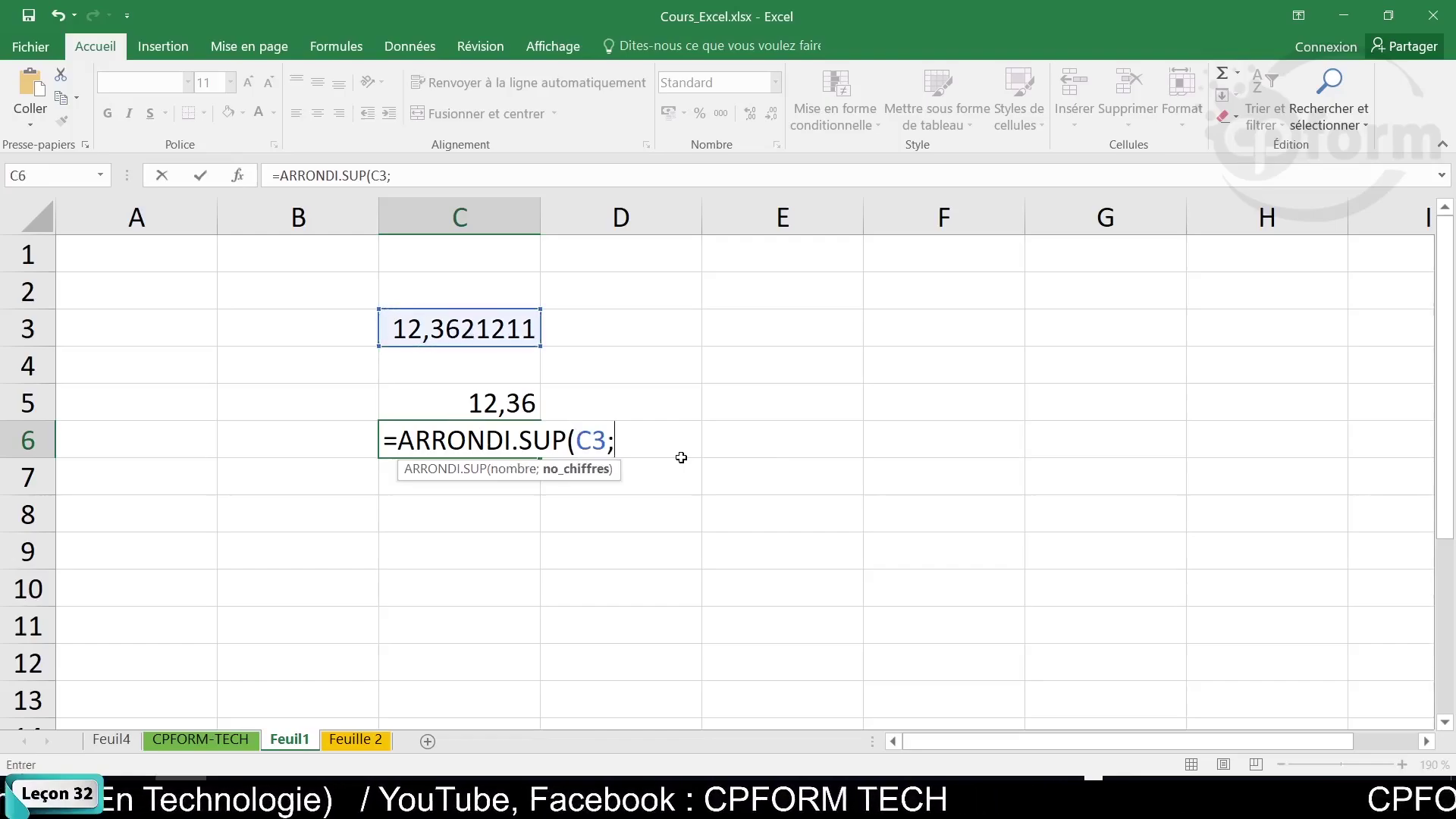
type("2")
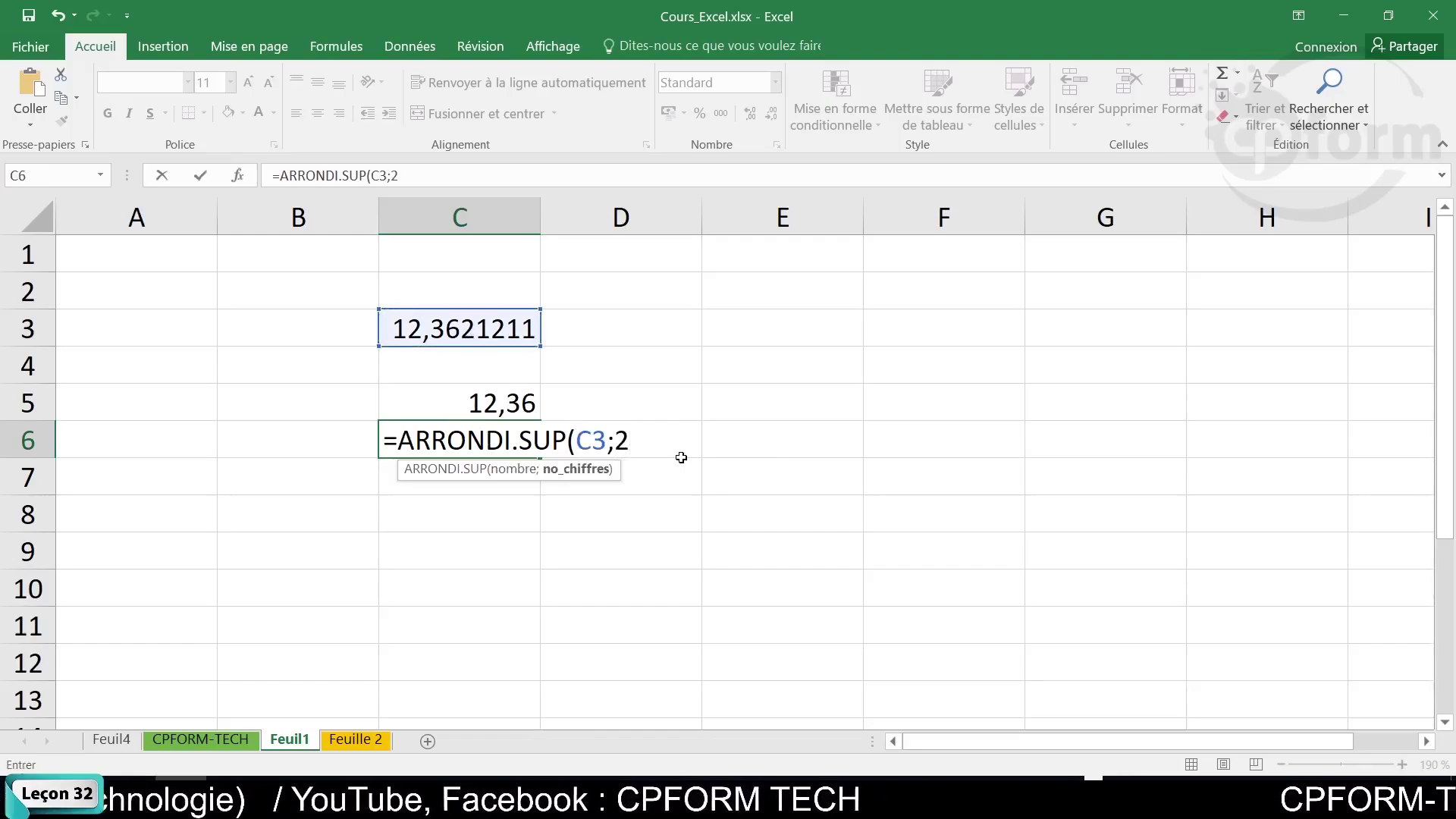
type(")")
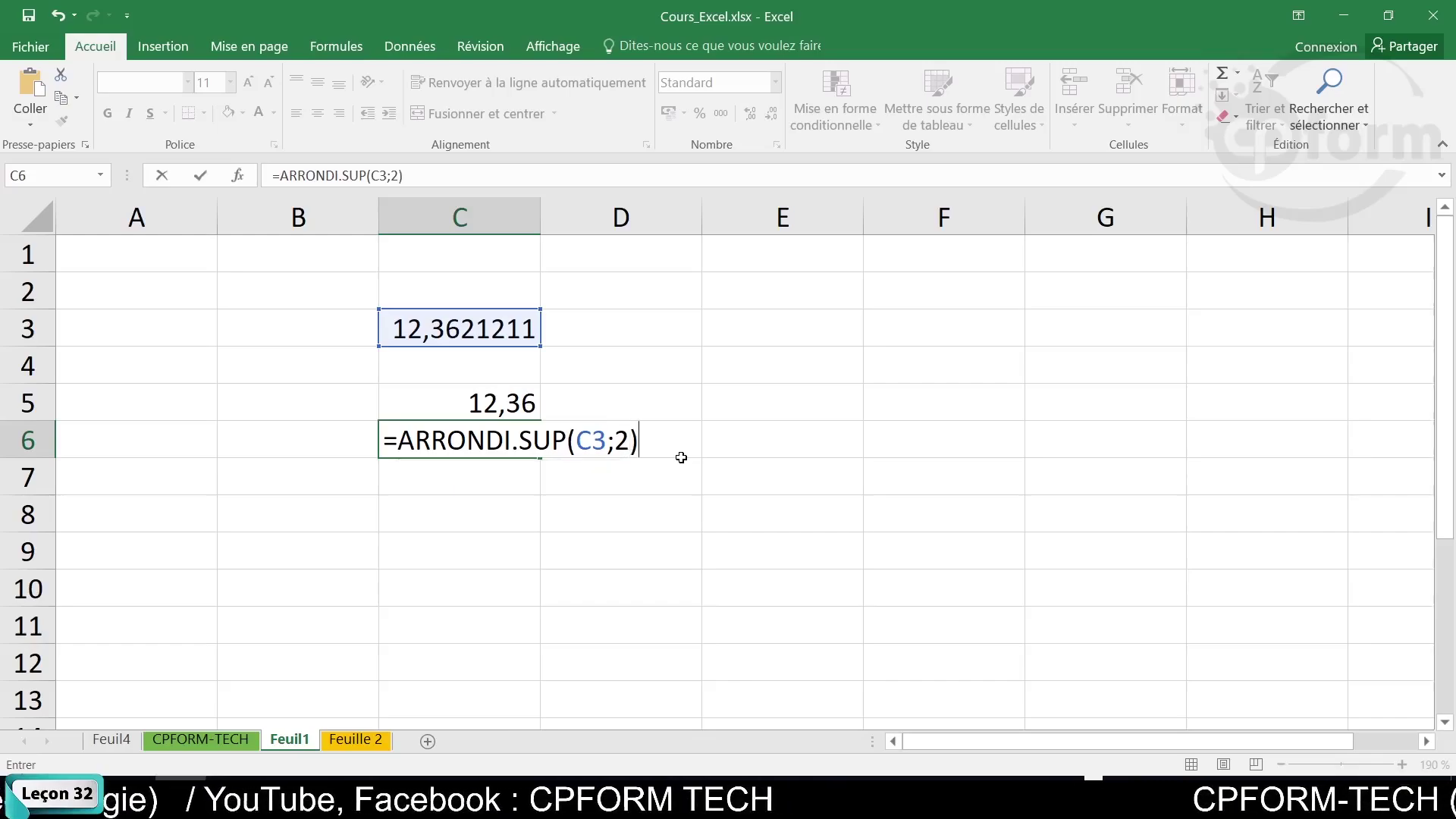
key("Return")
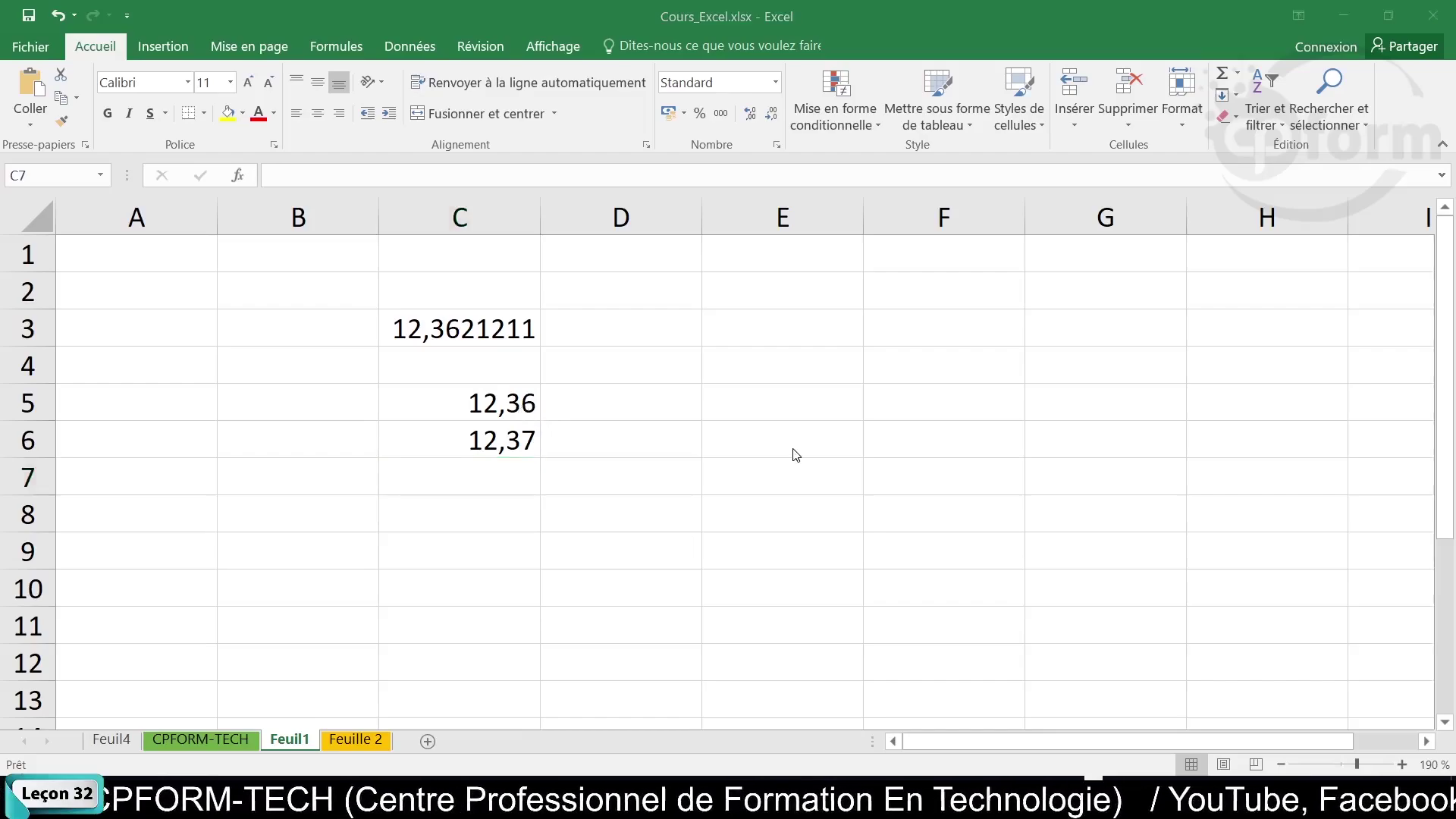
Enter the formula =ENT(C3) in cell C7 to get the integer part of the number in C3.
left_click(514, 464)
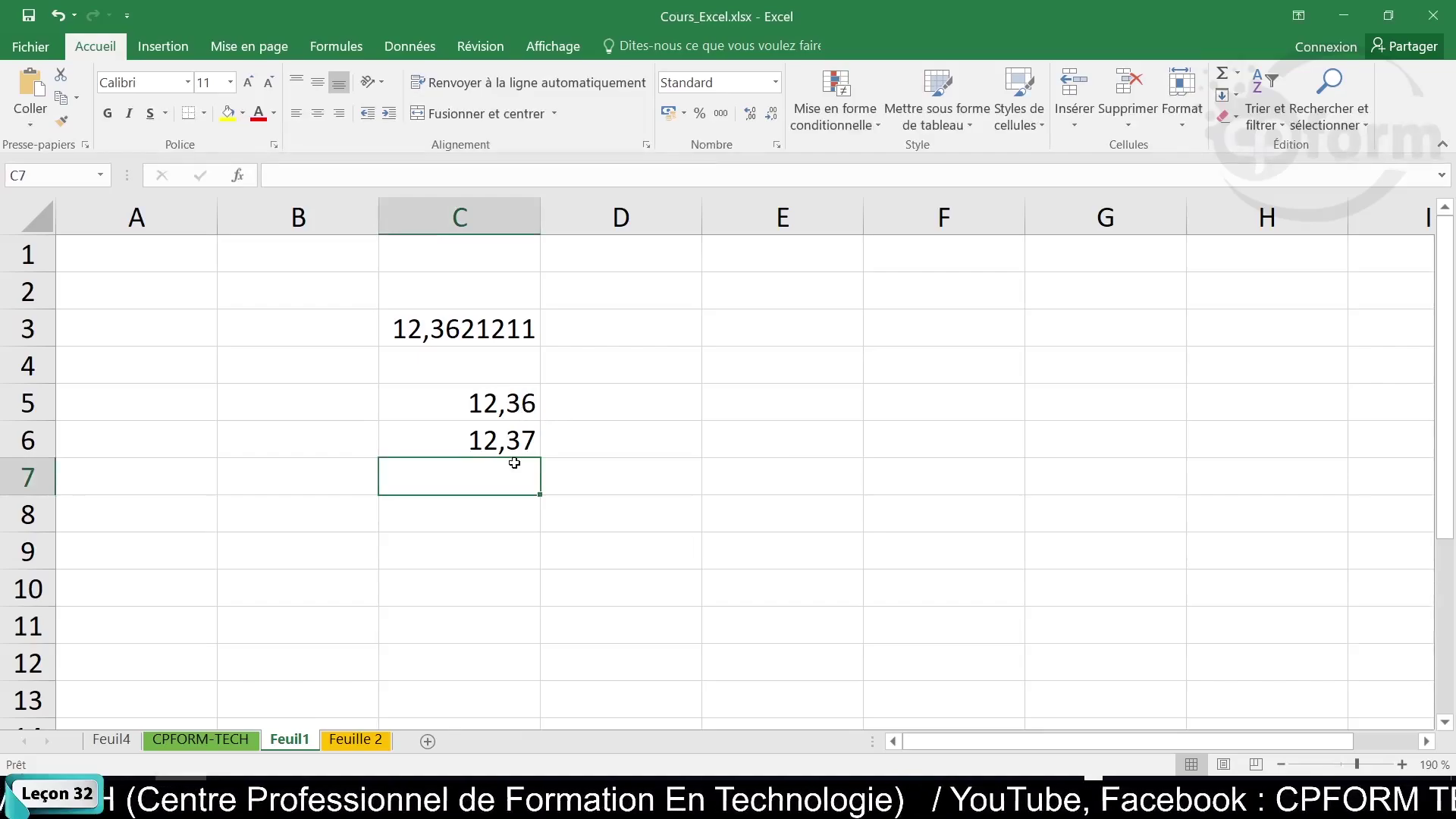
type("=")
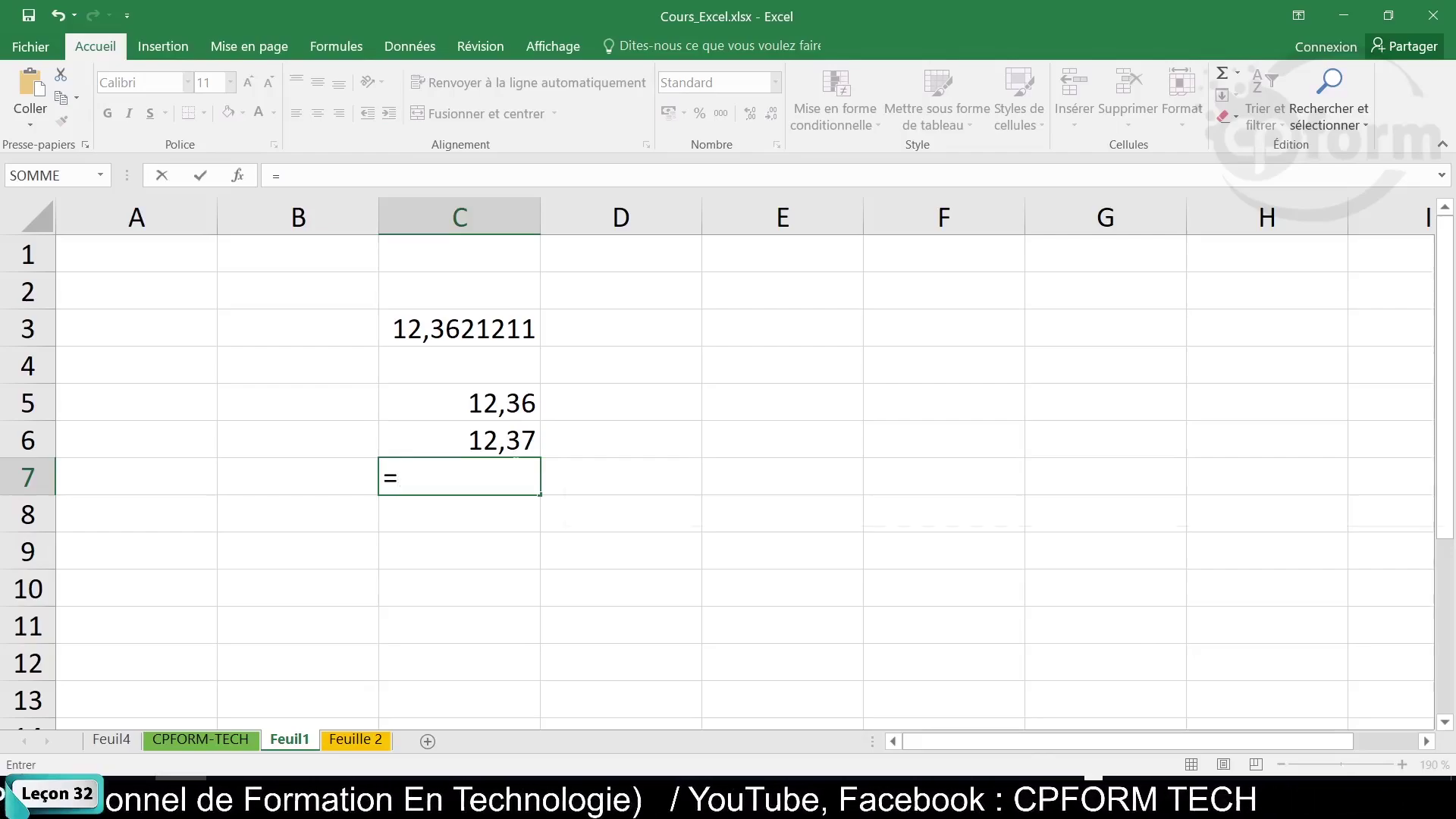
type("ENT")
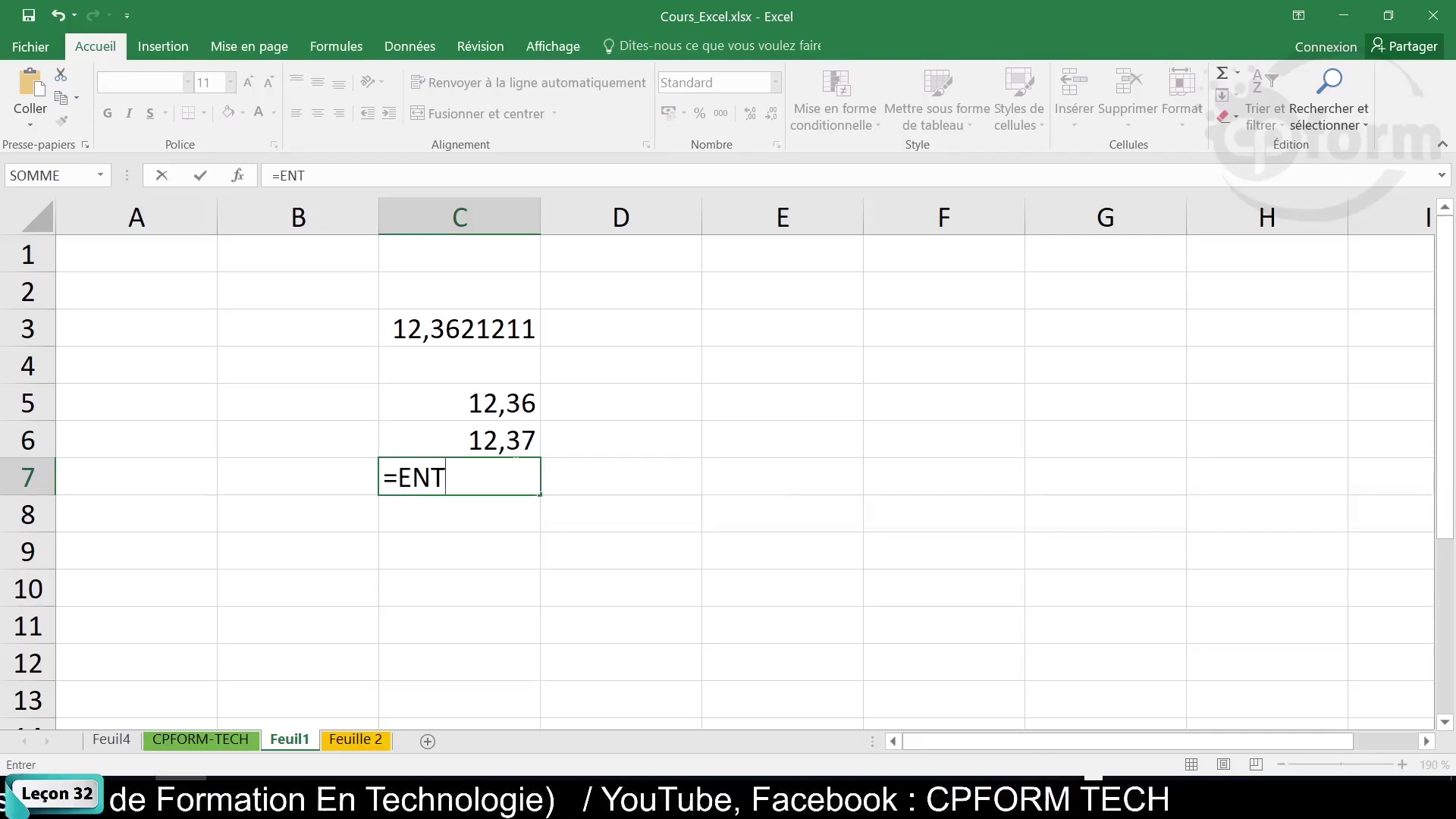
type("(")
left_click(508, 330)
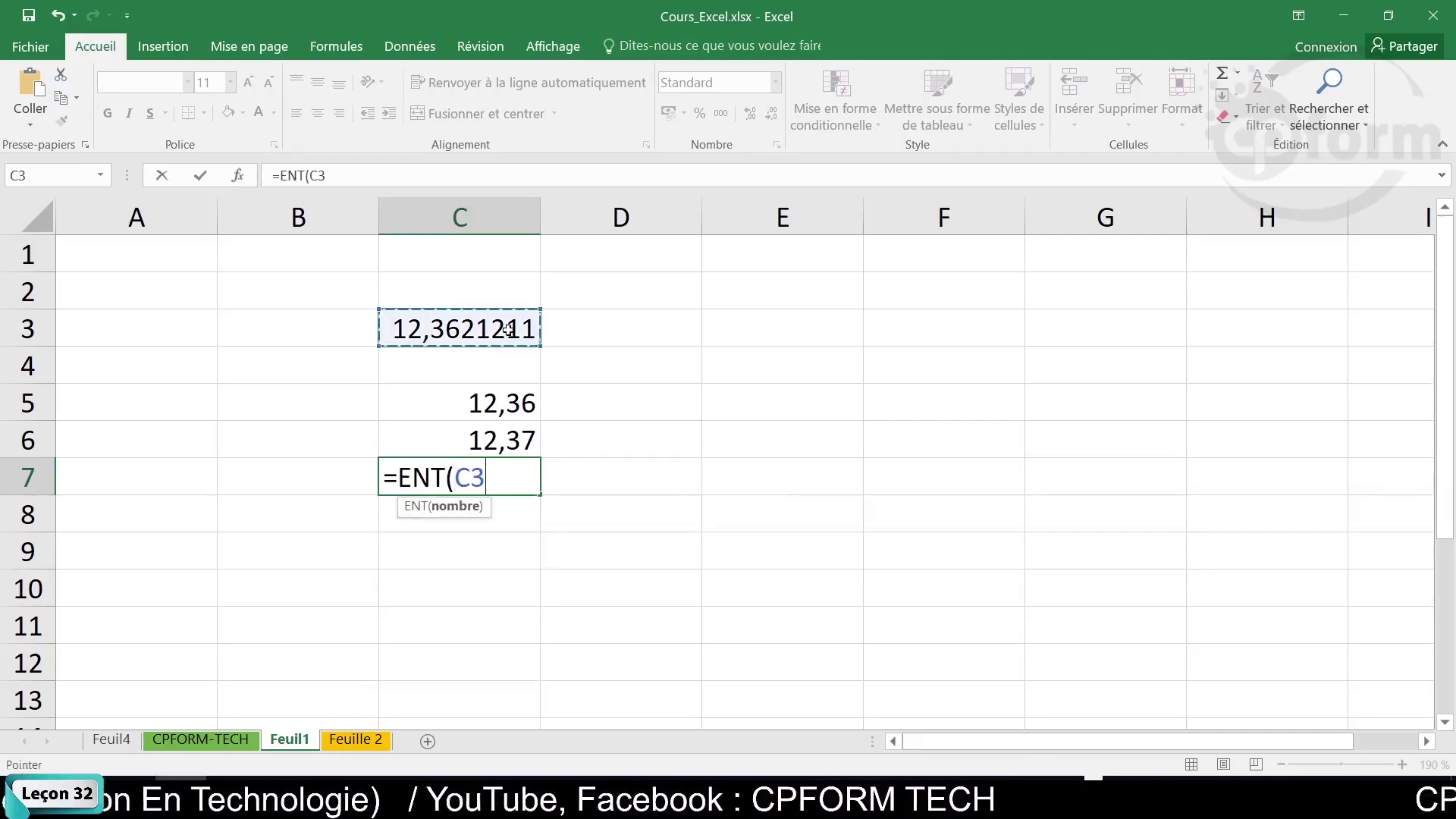
type(")")
key("Return")
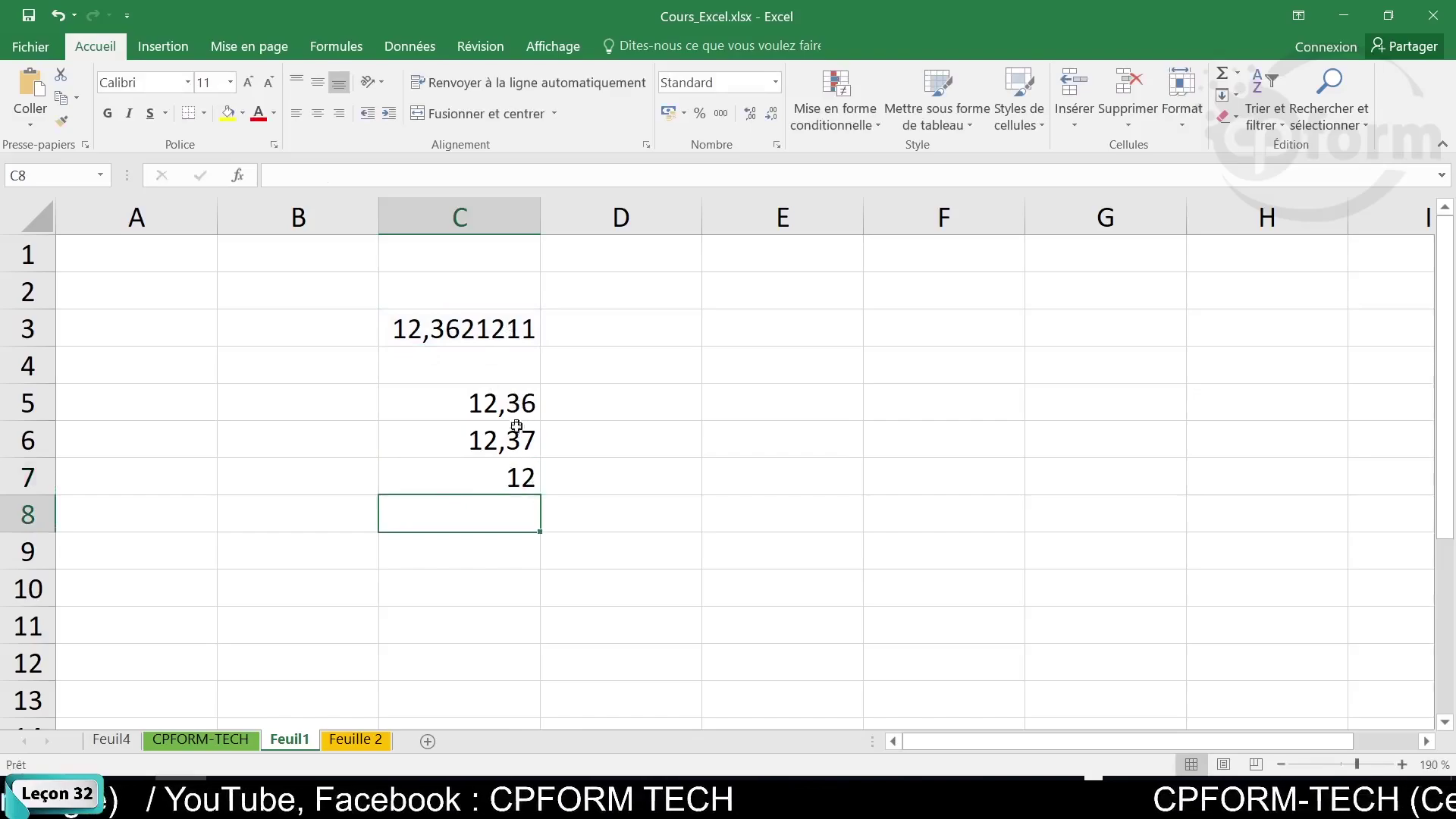
Replace the first four decimals of the number in C3 with 58, making the value 12,58211.
double_click(489, 328)
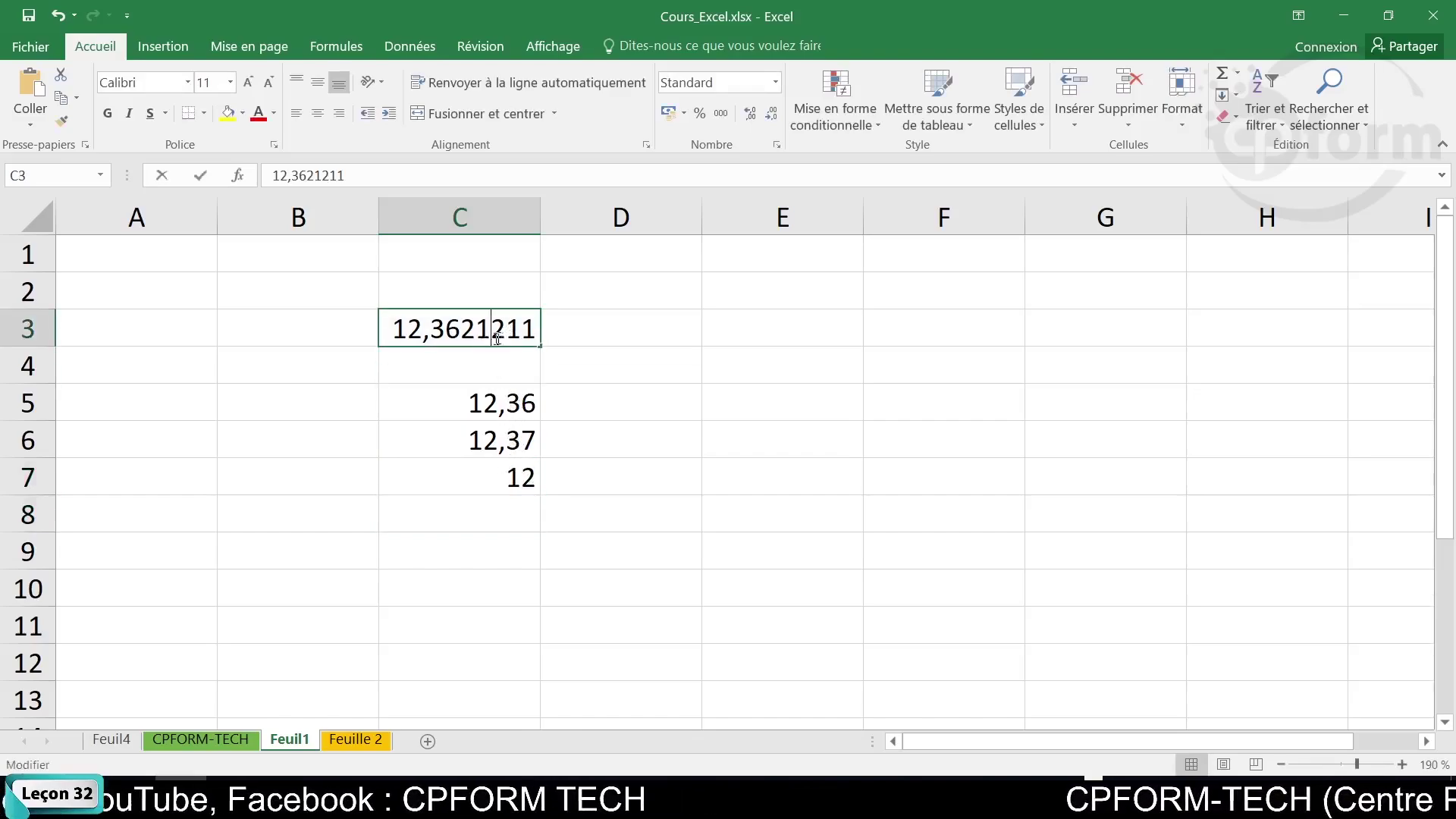
key("BackSpace")
key("BackSpace")
key("BackSpace")
key("BackSpace")
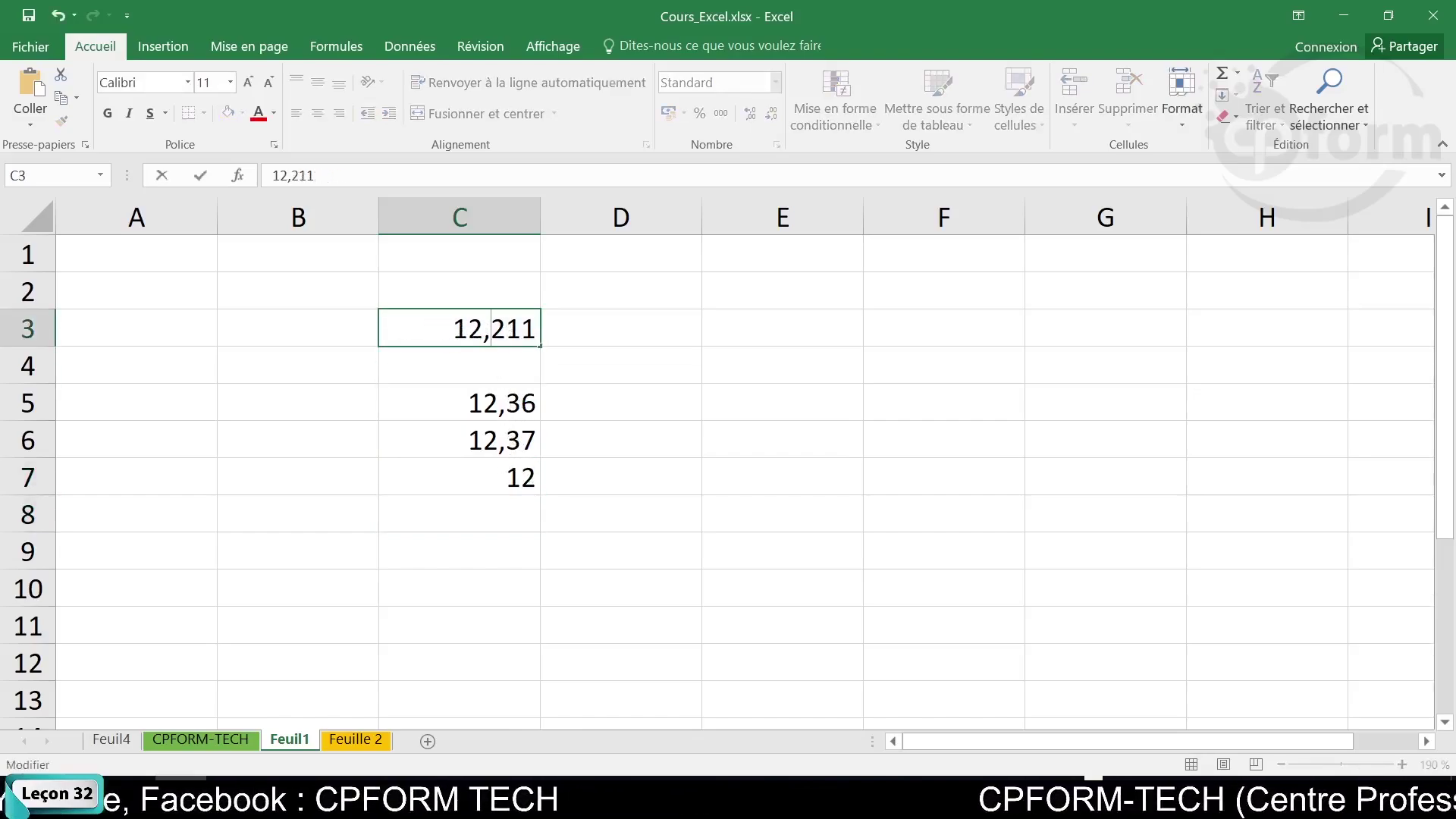
type("58")
left_click(650, 371)
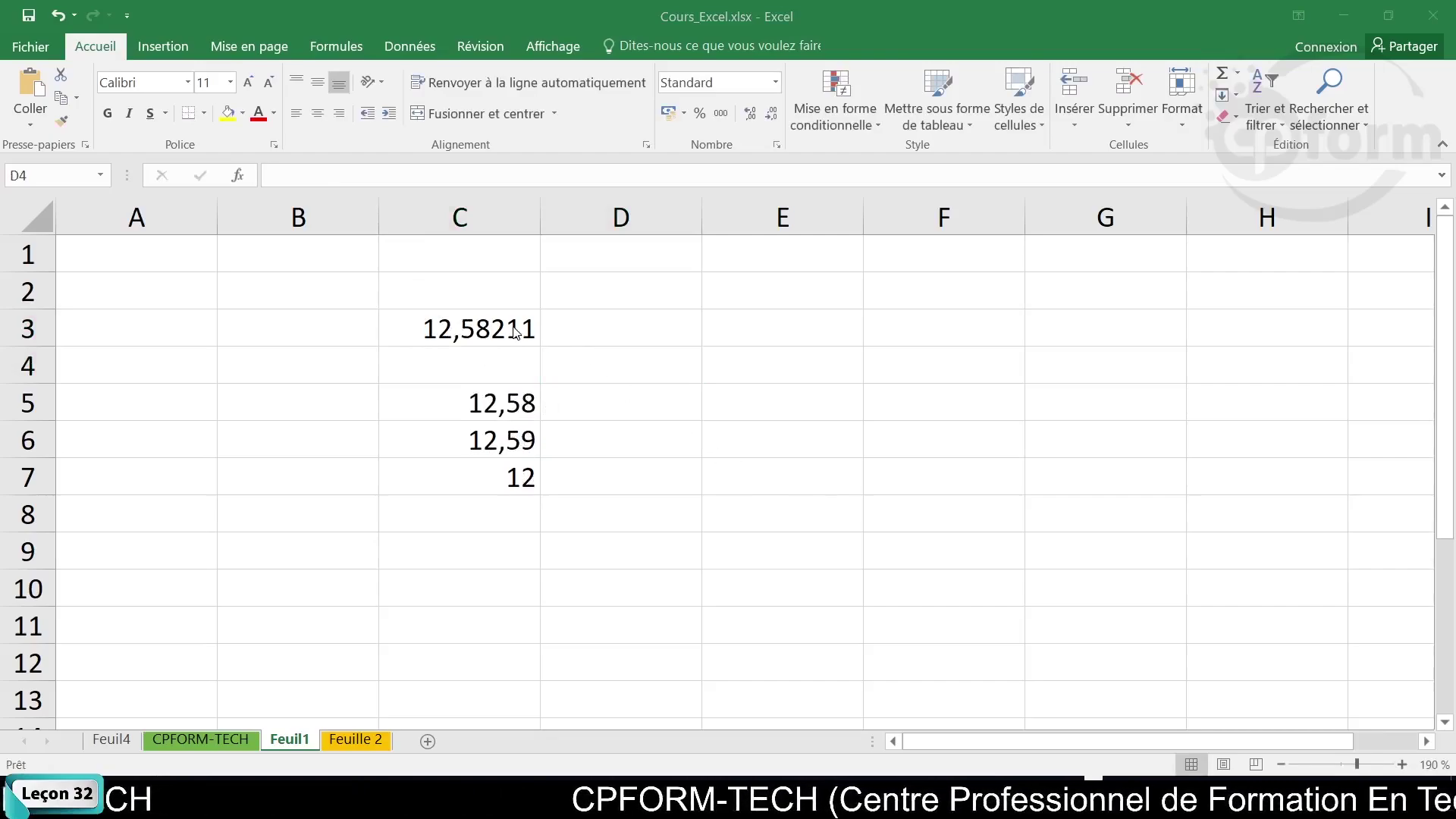
Change the first decimal digit of the number in C3 to 9, making the value 12,98211.
key("F2")
left_click(513, 328)
double_click(513, 328)
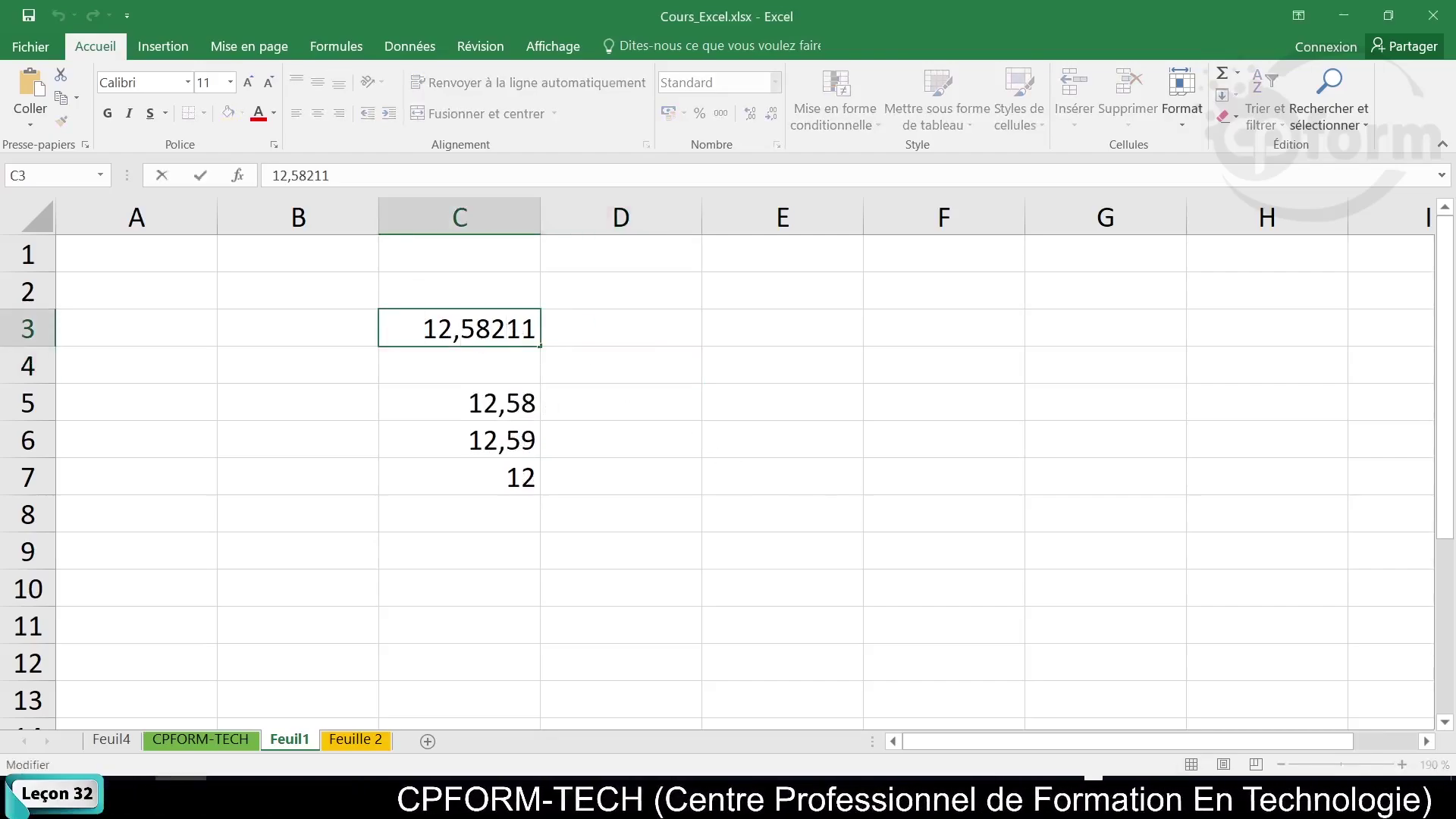
key("BackSpace")
type("9")
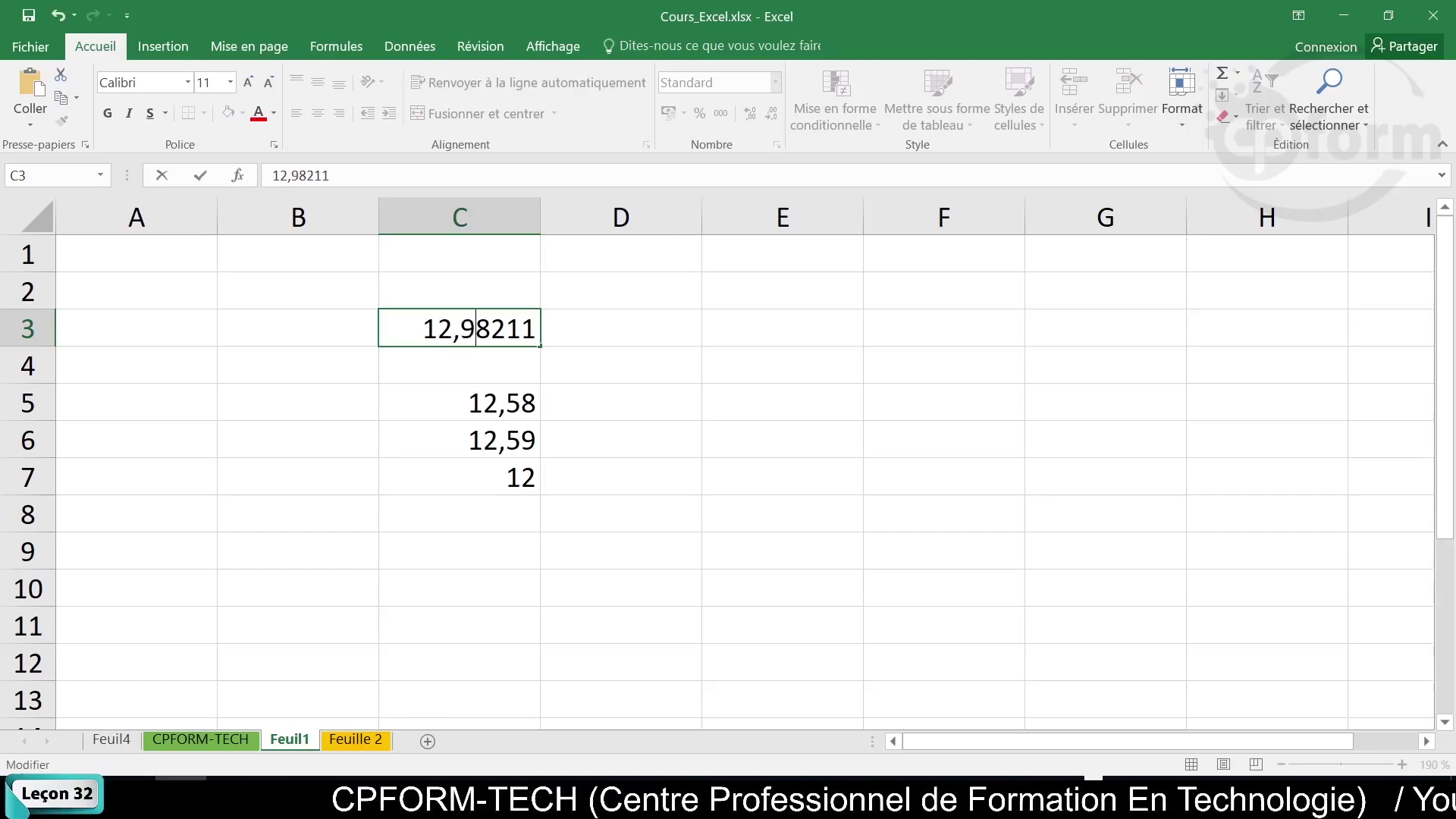
left_click(647, 420)
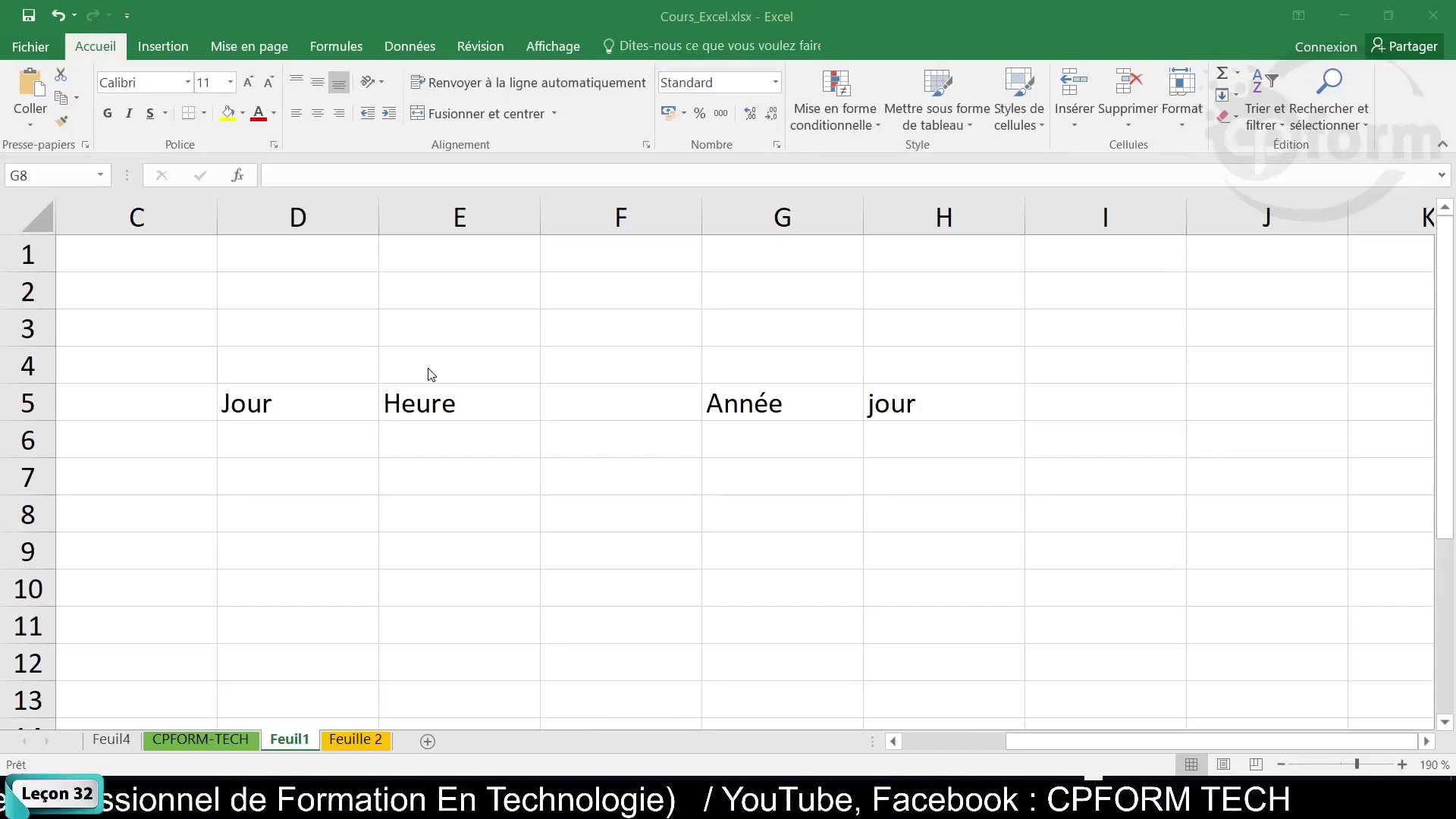
Enter 7 under the Jour heading in D6 and 1 under the Année heading in G6.
left_click(321, 431)
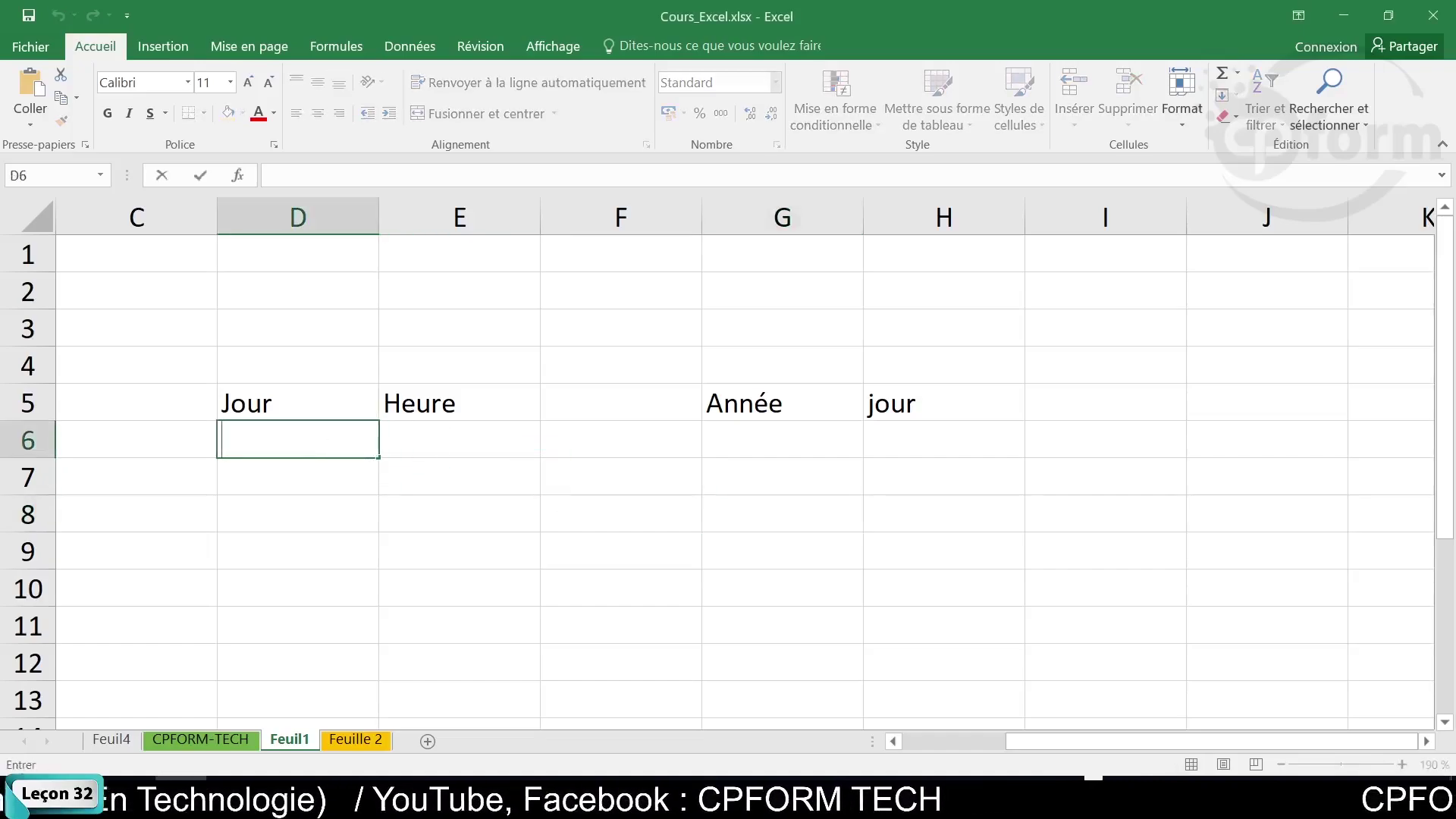
type("7")
left_click(402, 426)
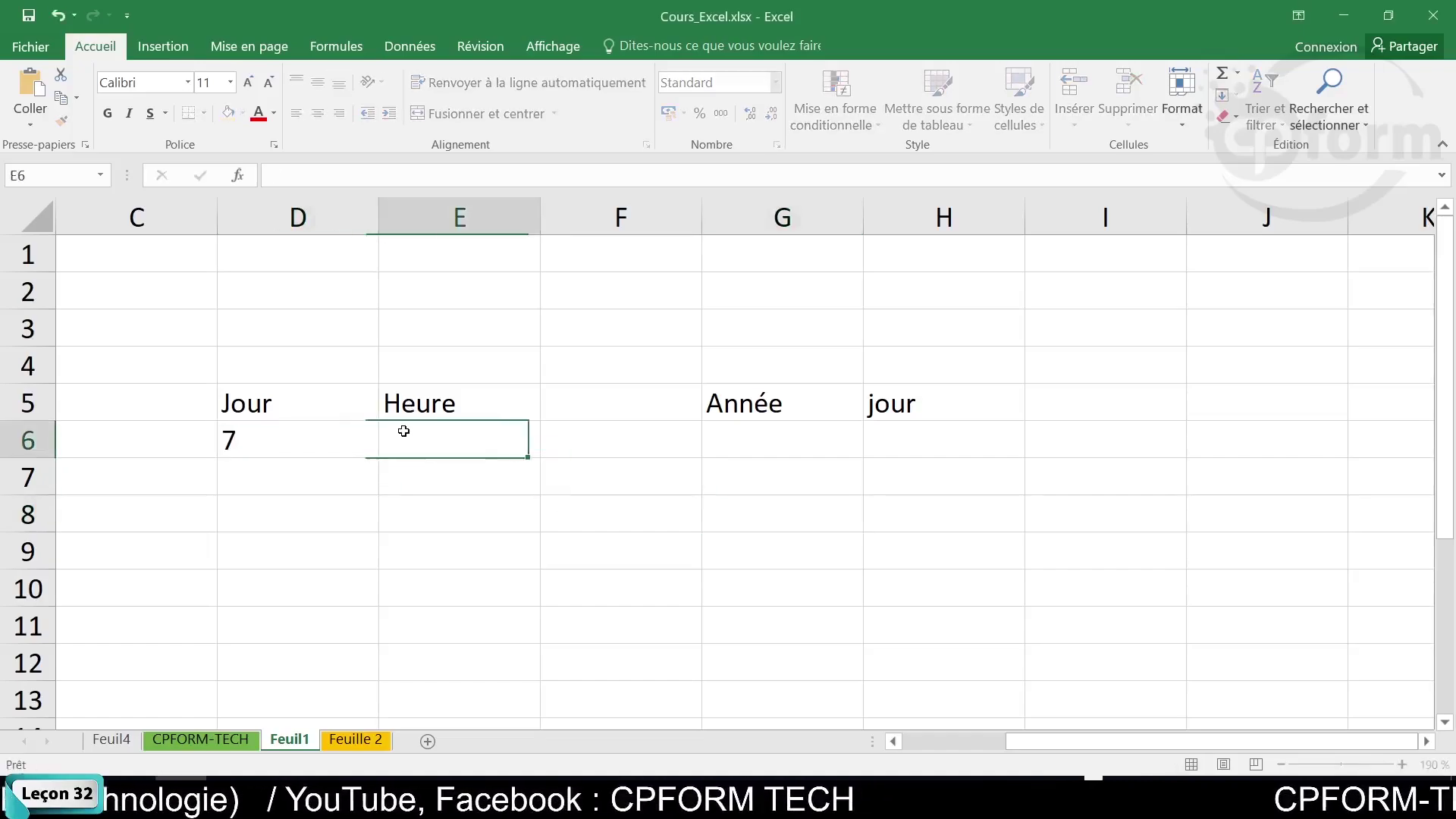
left_click(772, 438)
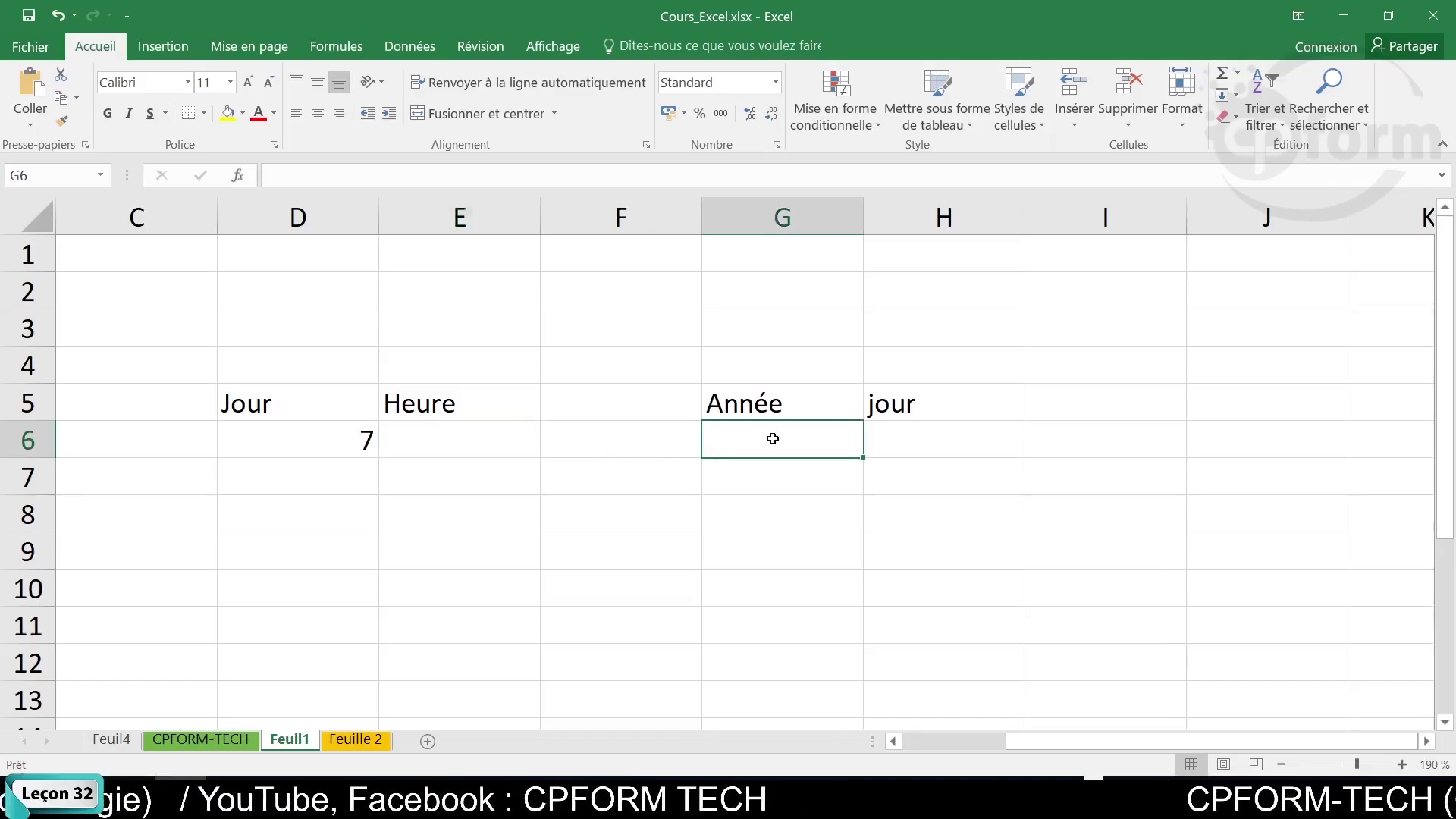
type("1")
left_click(662, 481)
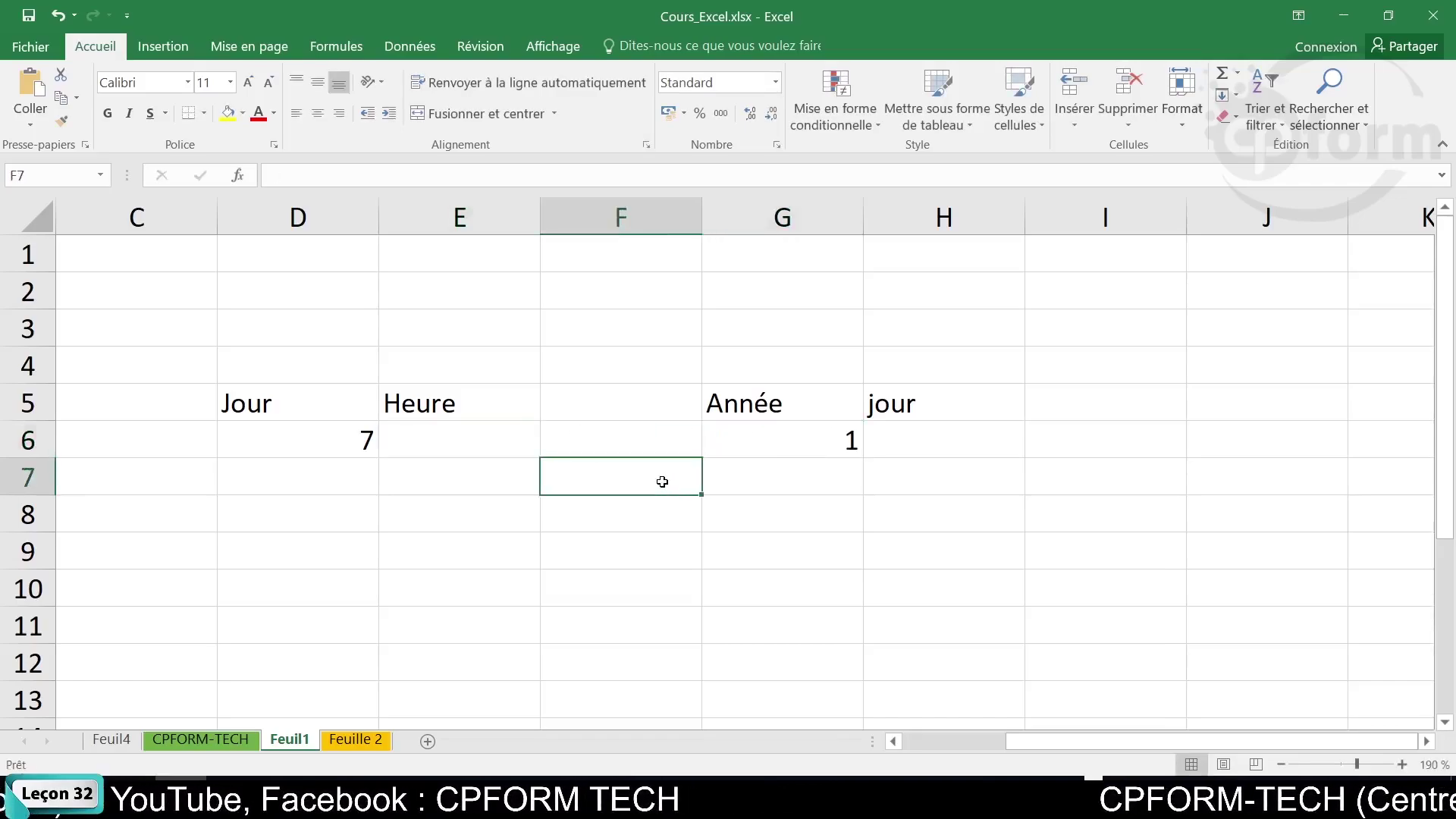
Start a CONVERT formula in E6 under Heure, using the day count in D6 as the number to convert.
double_click(471, 426)
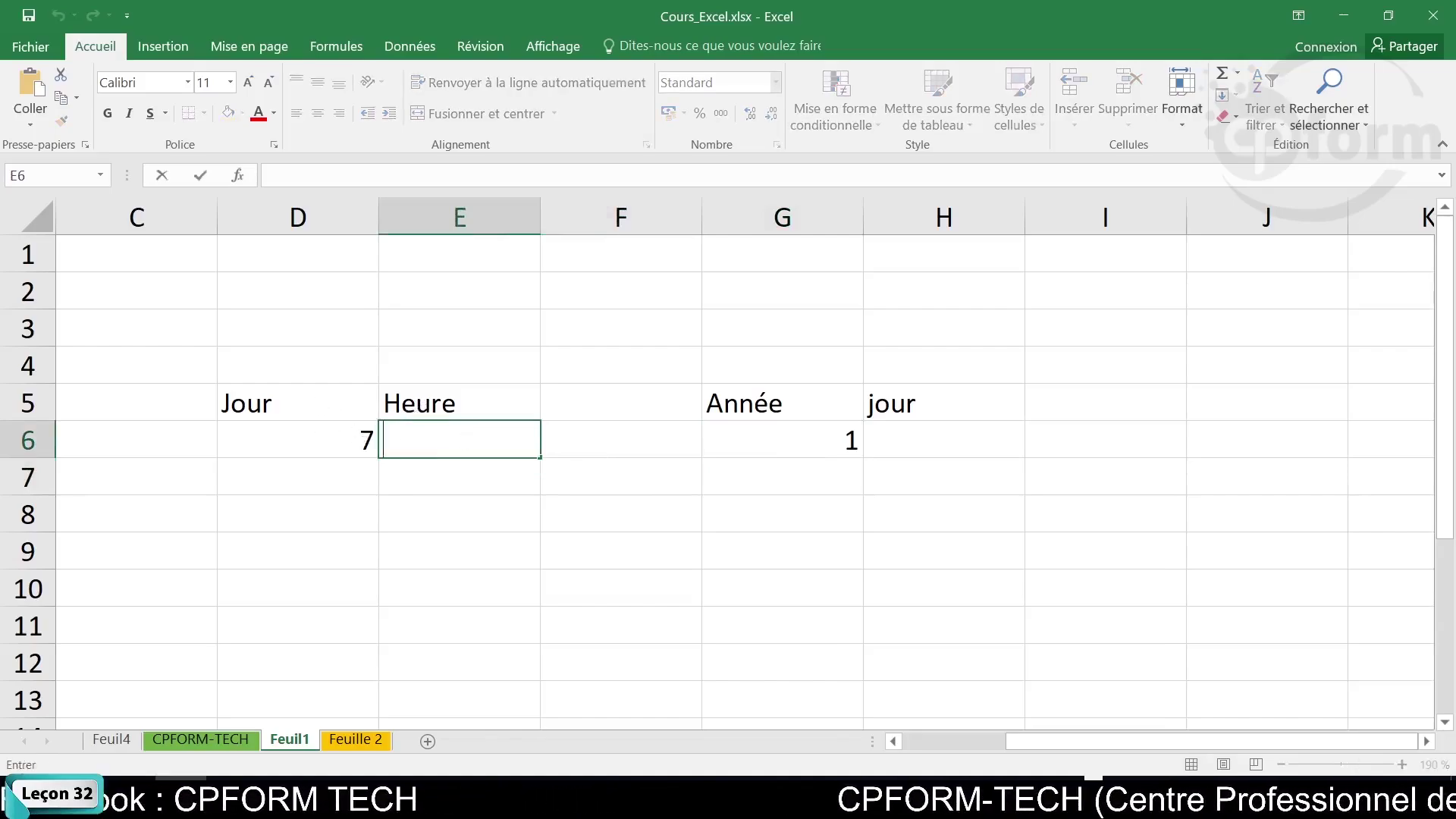
type("=")
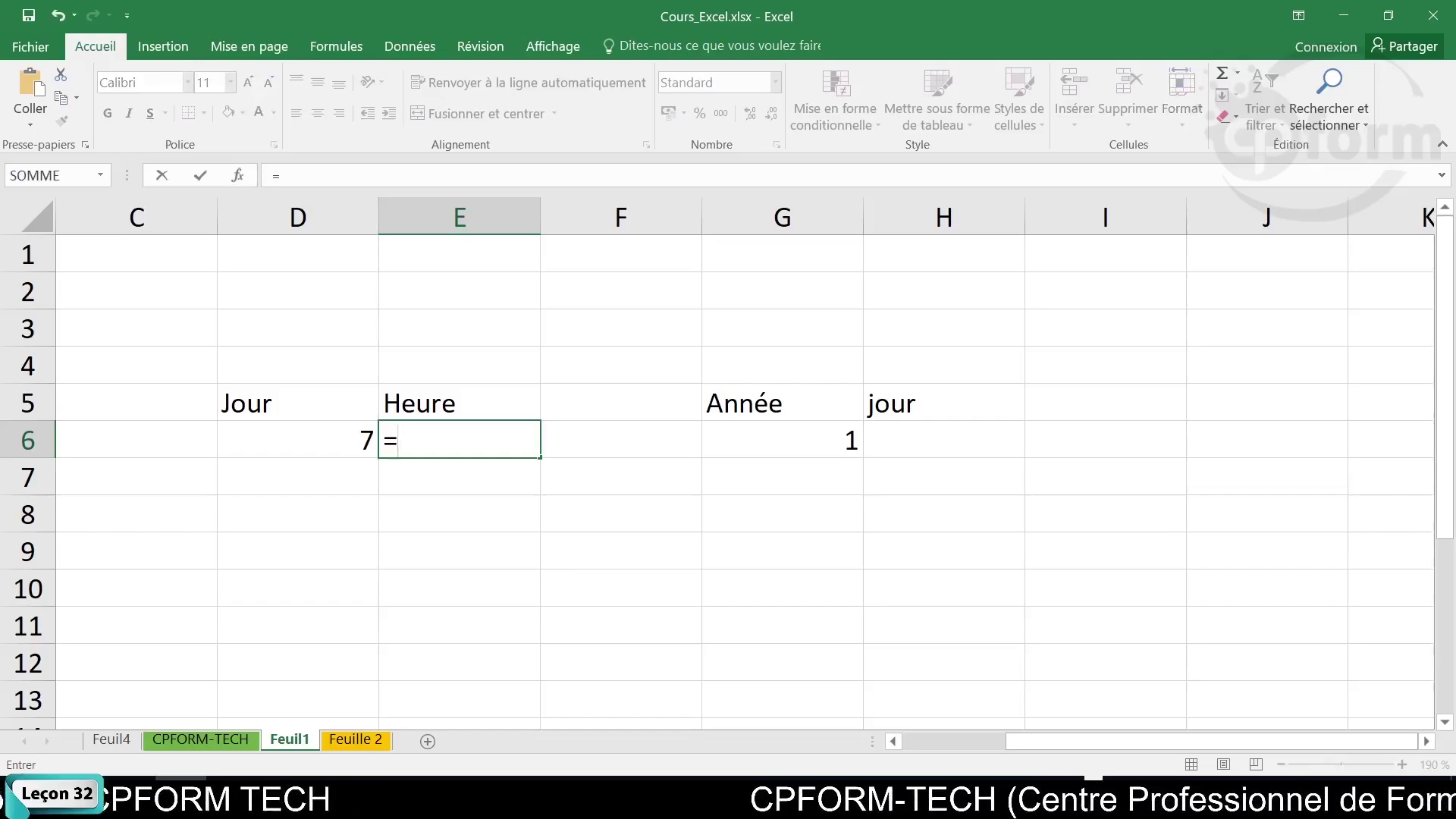
type("CON")
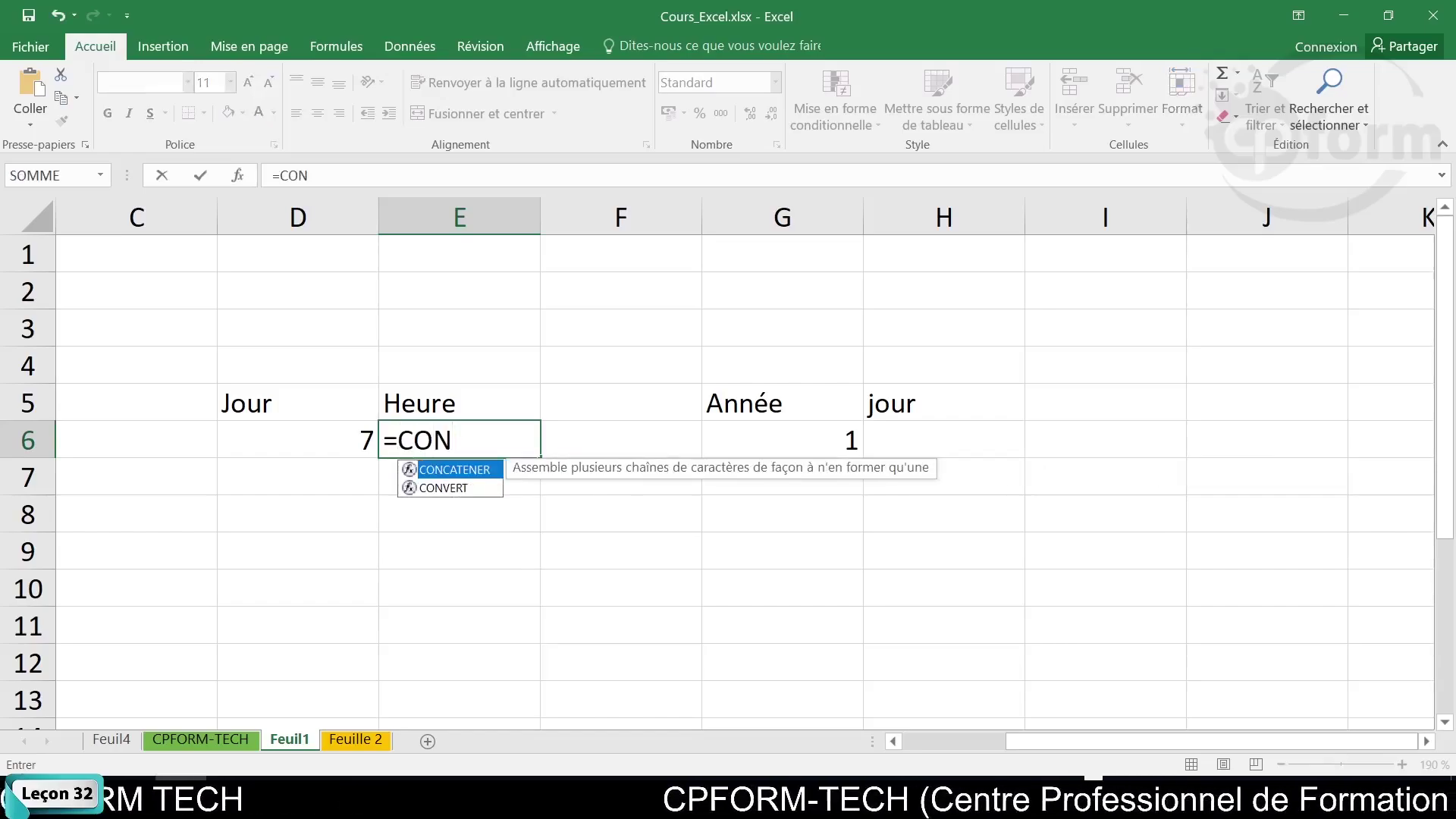
double_click(445, 489)
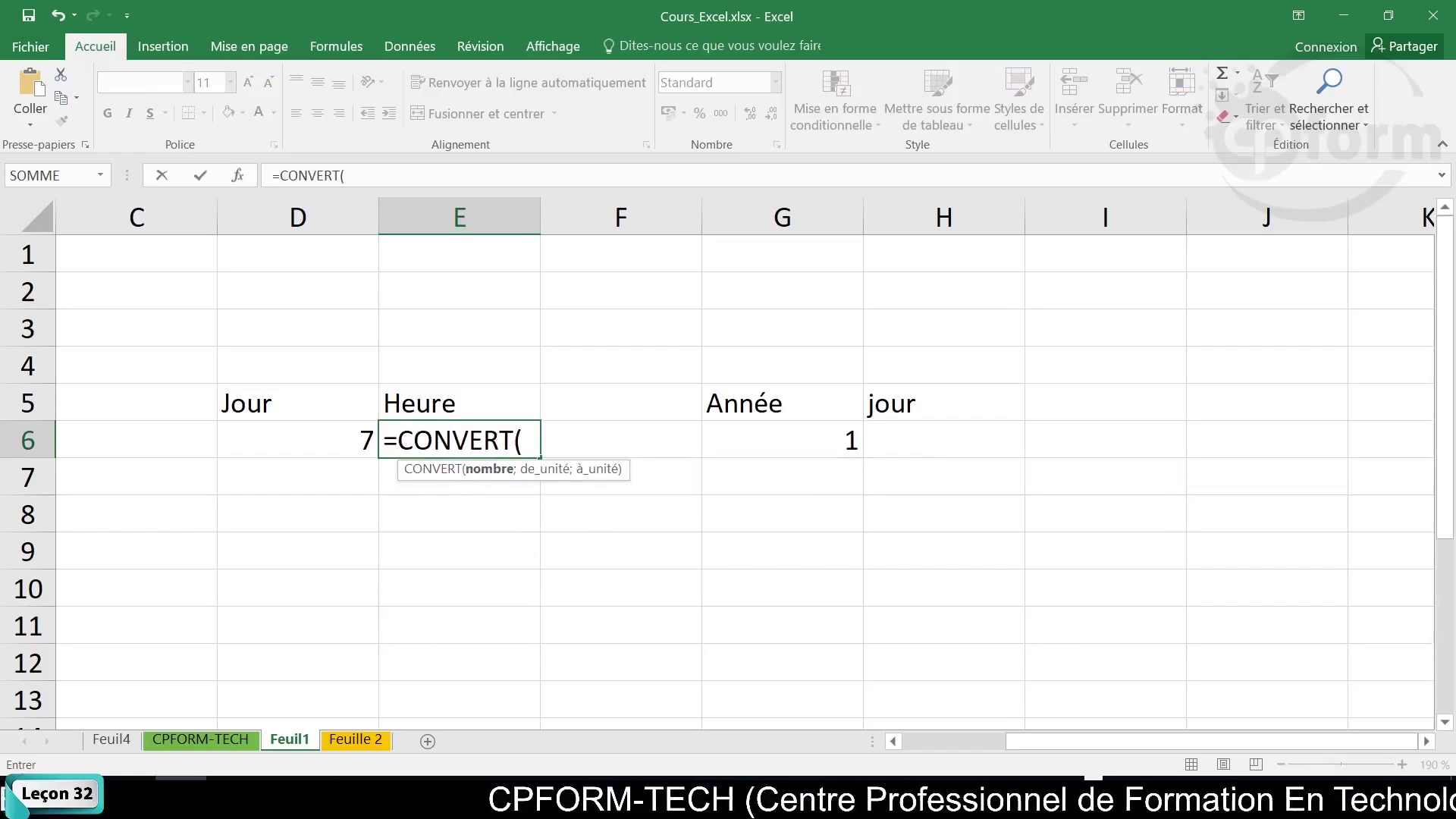
left_click(344, 438)
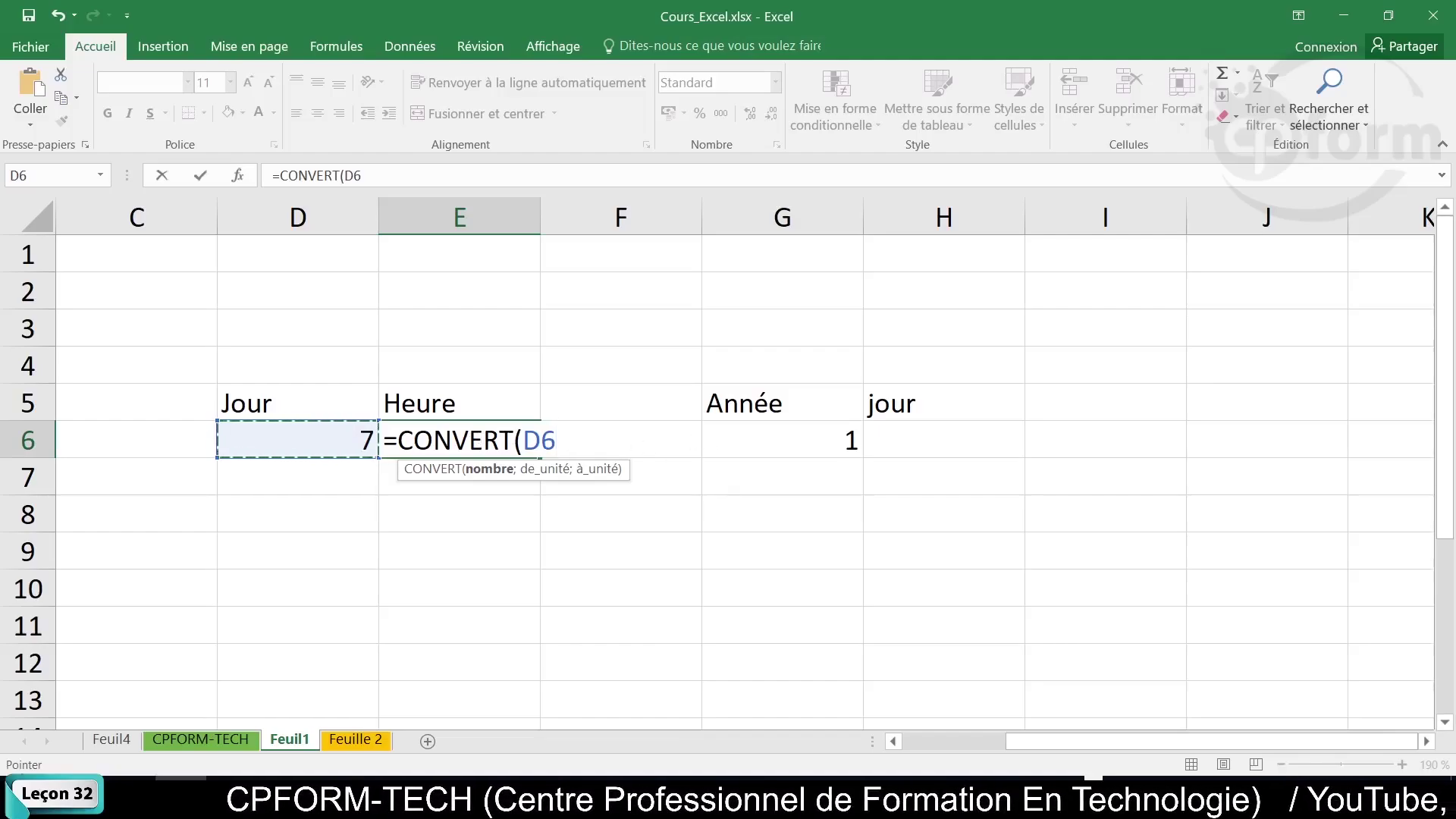
Complete the formula in E6 with "day" as the source unit and "hr" as the target unit.
type(";")
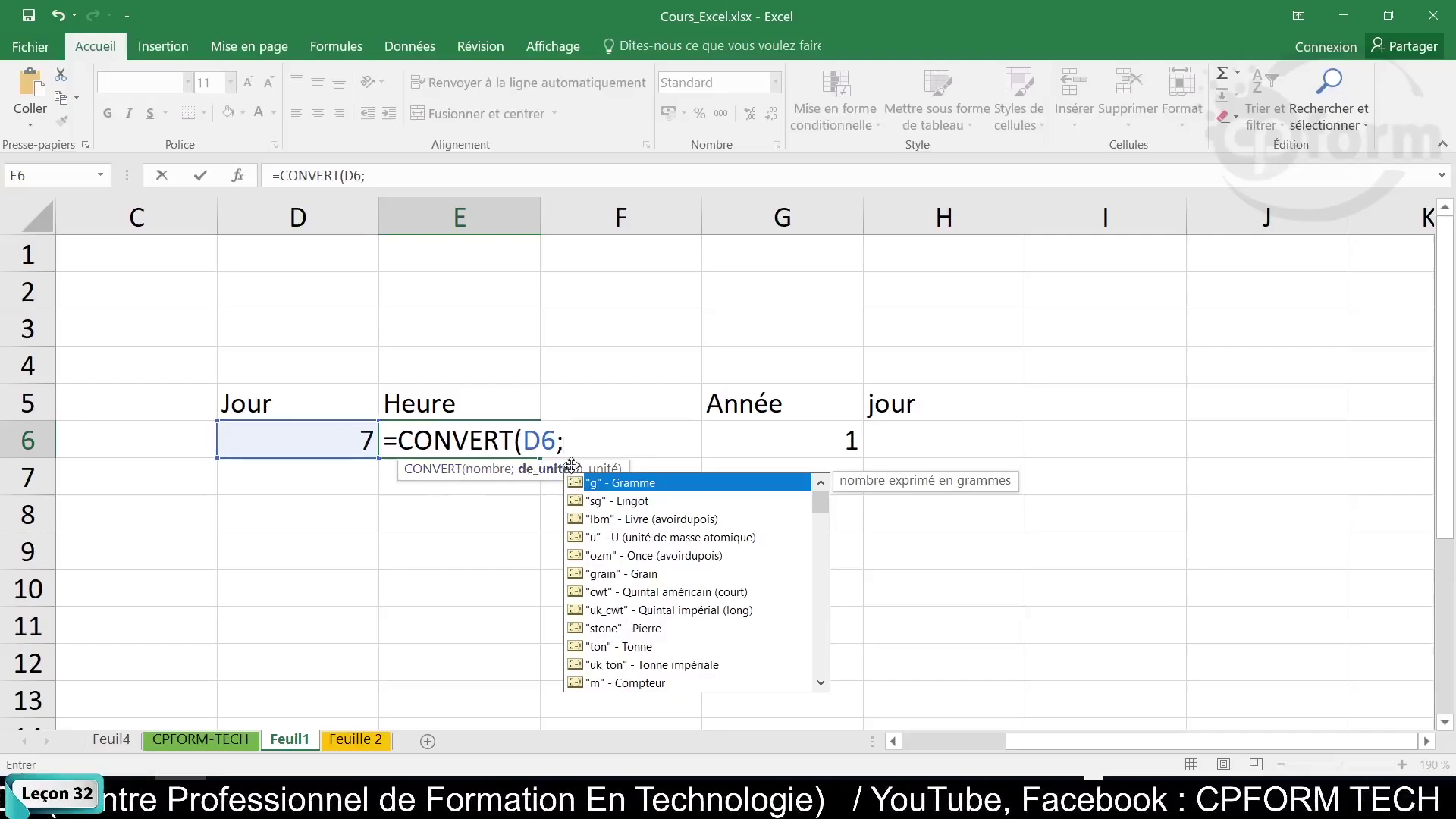
scroll(707, 584, "down", 4)
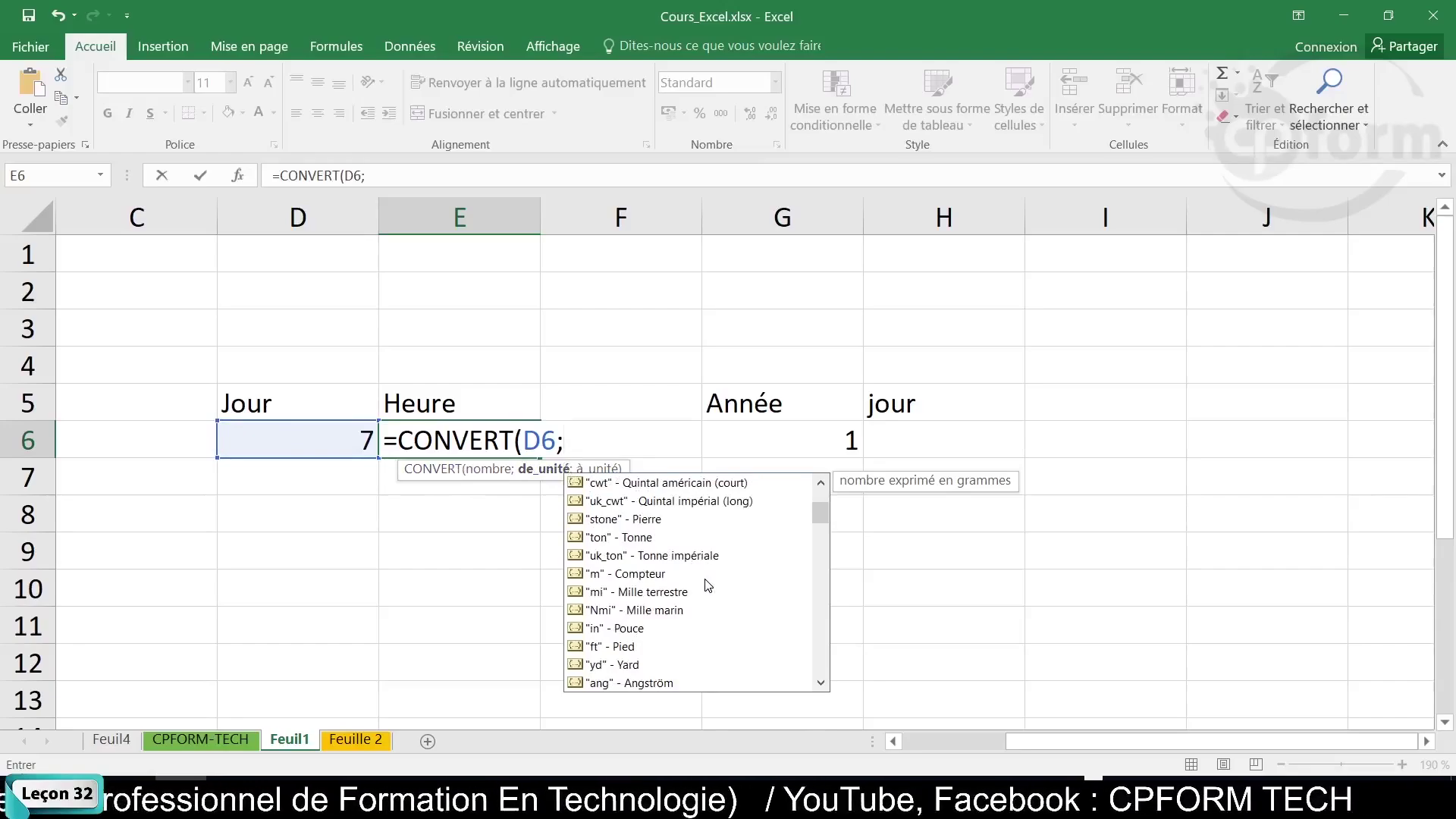
scroll(706, 584, "down", 2)
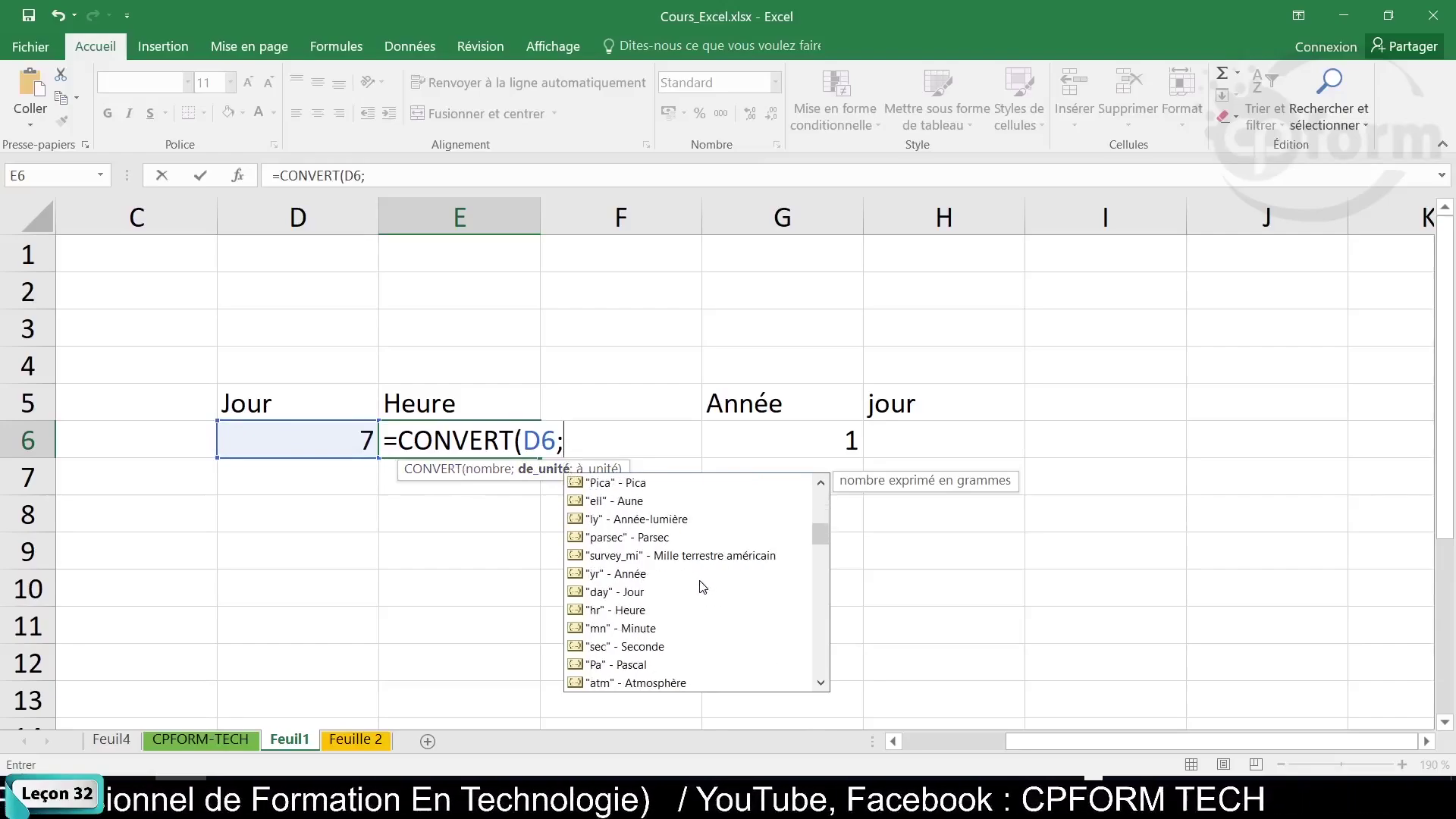
scroll(703, 586, "down", 1)
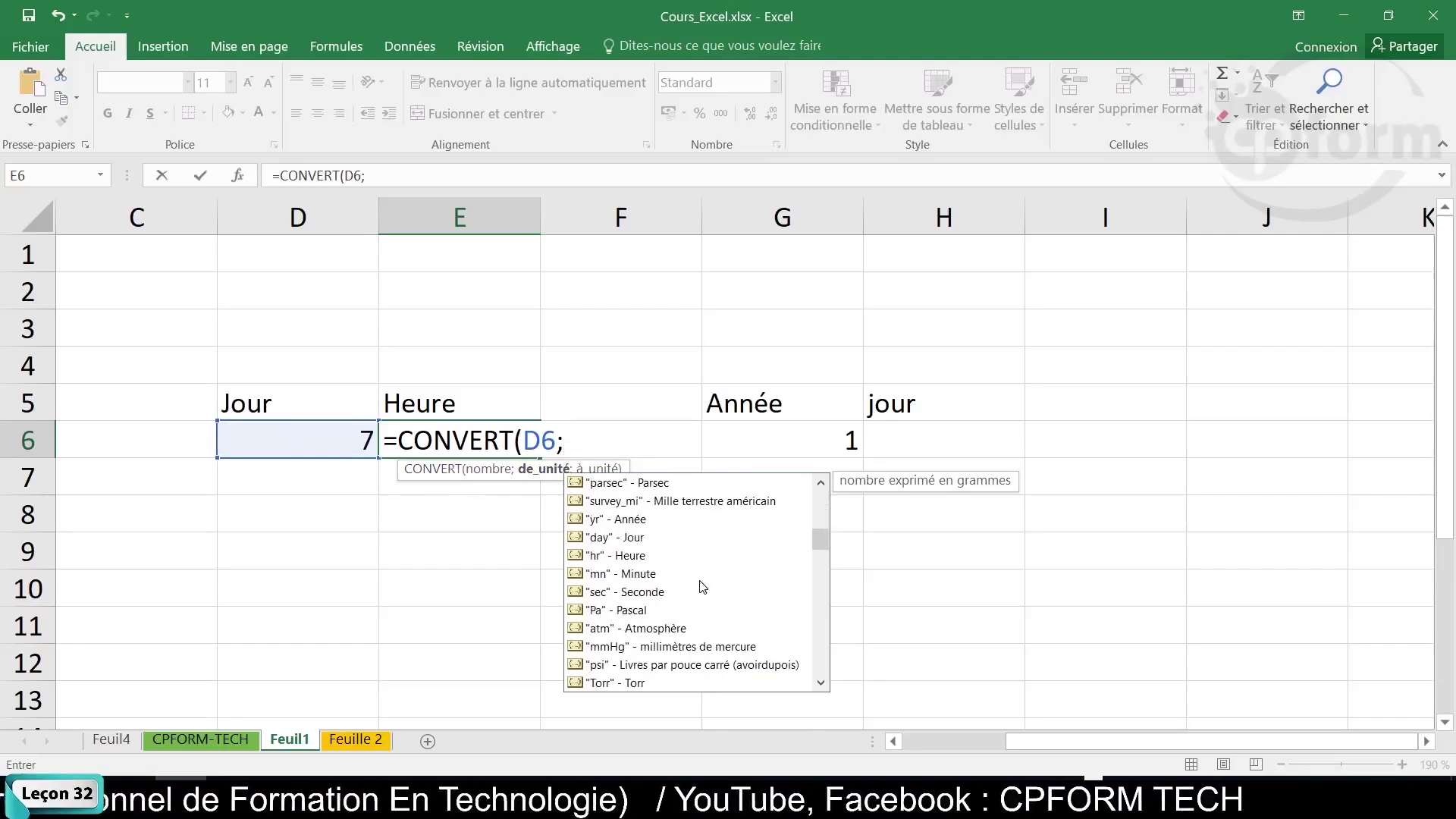
left_click(634, 539)
double_click(634, 538)
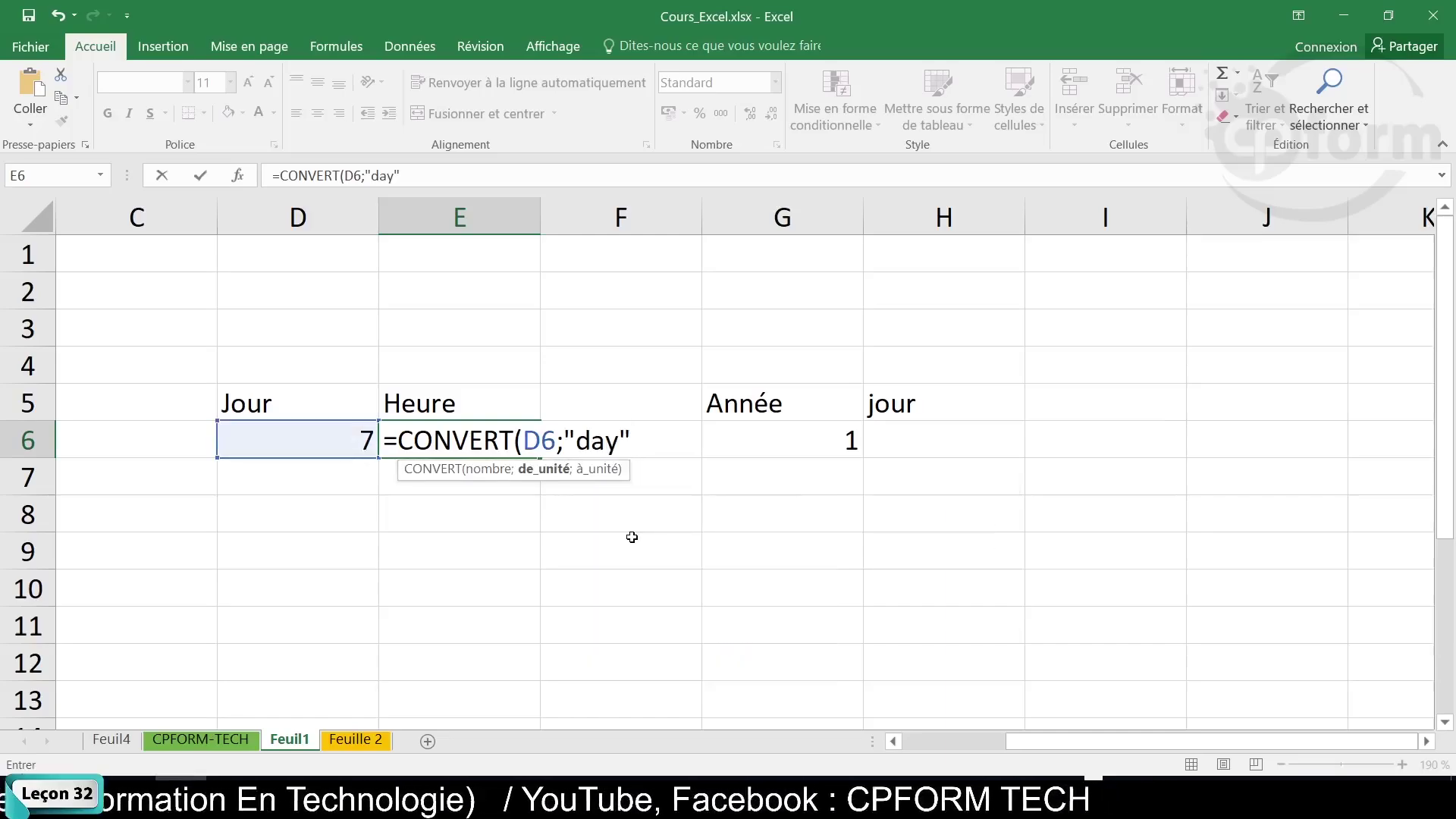
type(";")
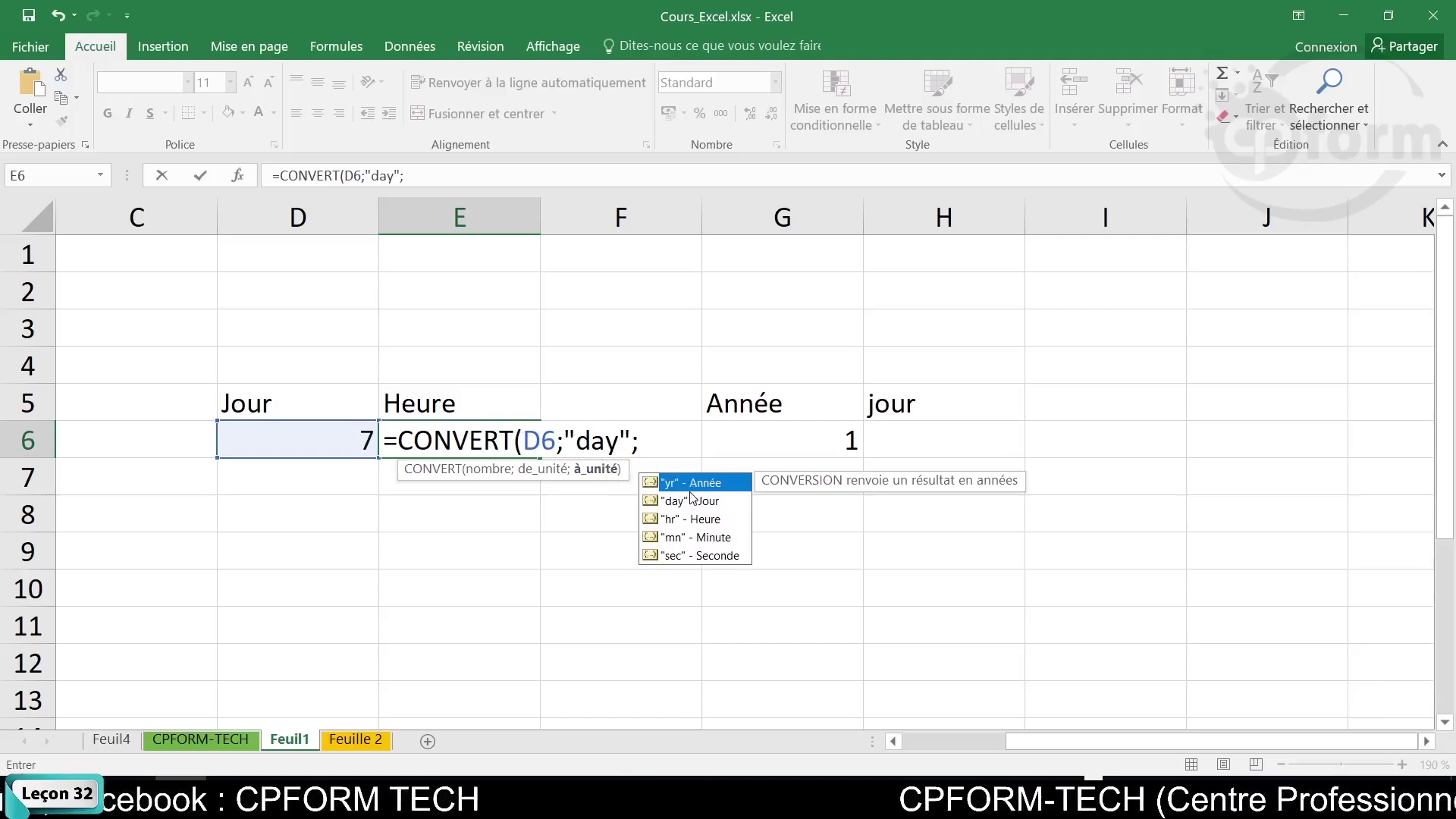
left_click(697, 519)
double_click(697, 518)
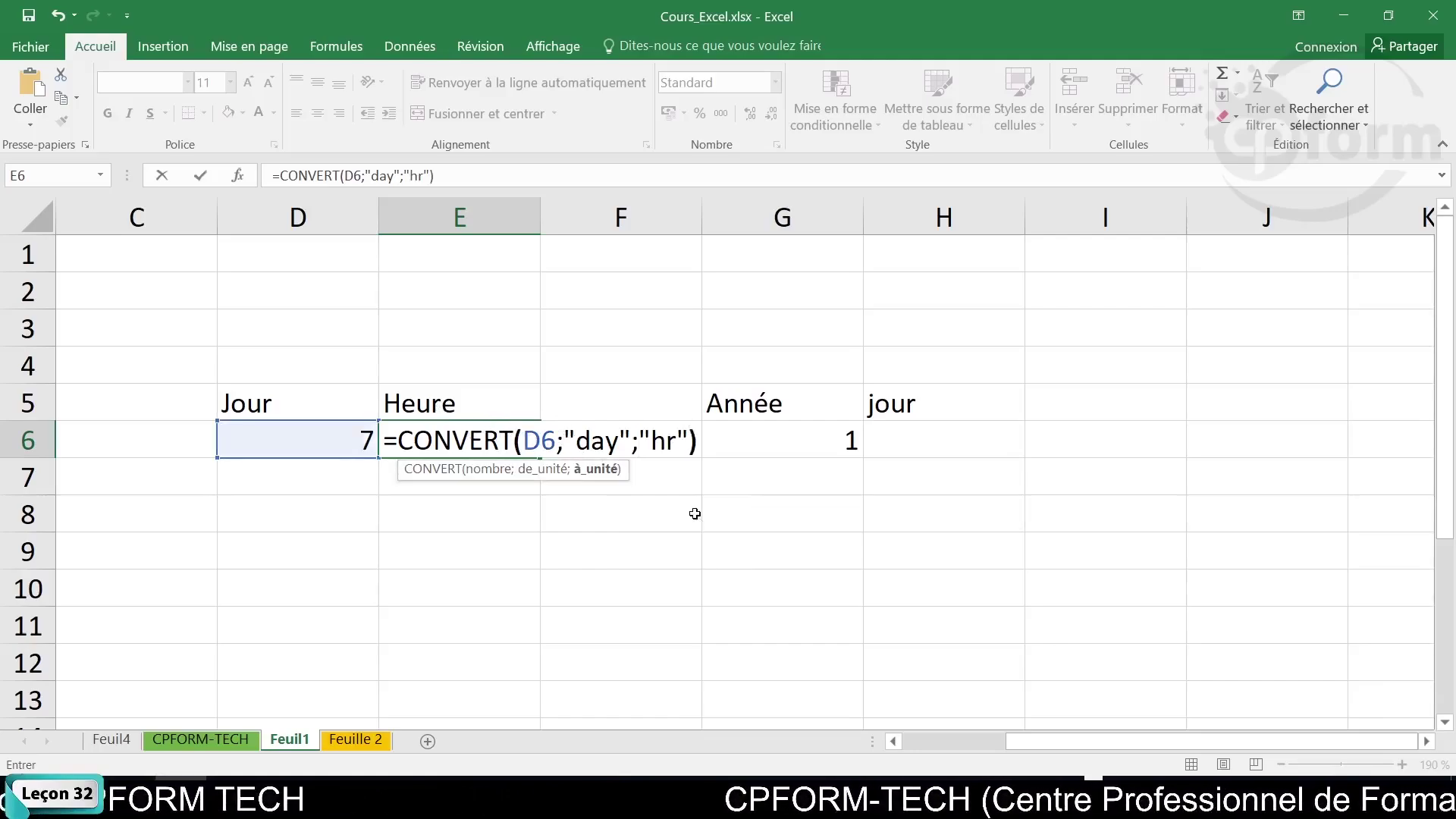
key("Return")
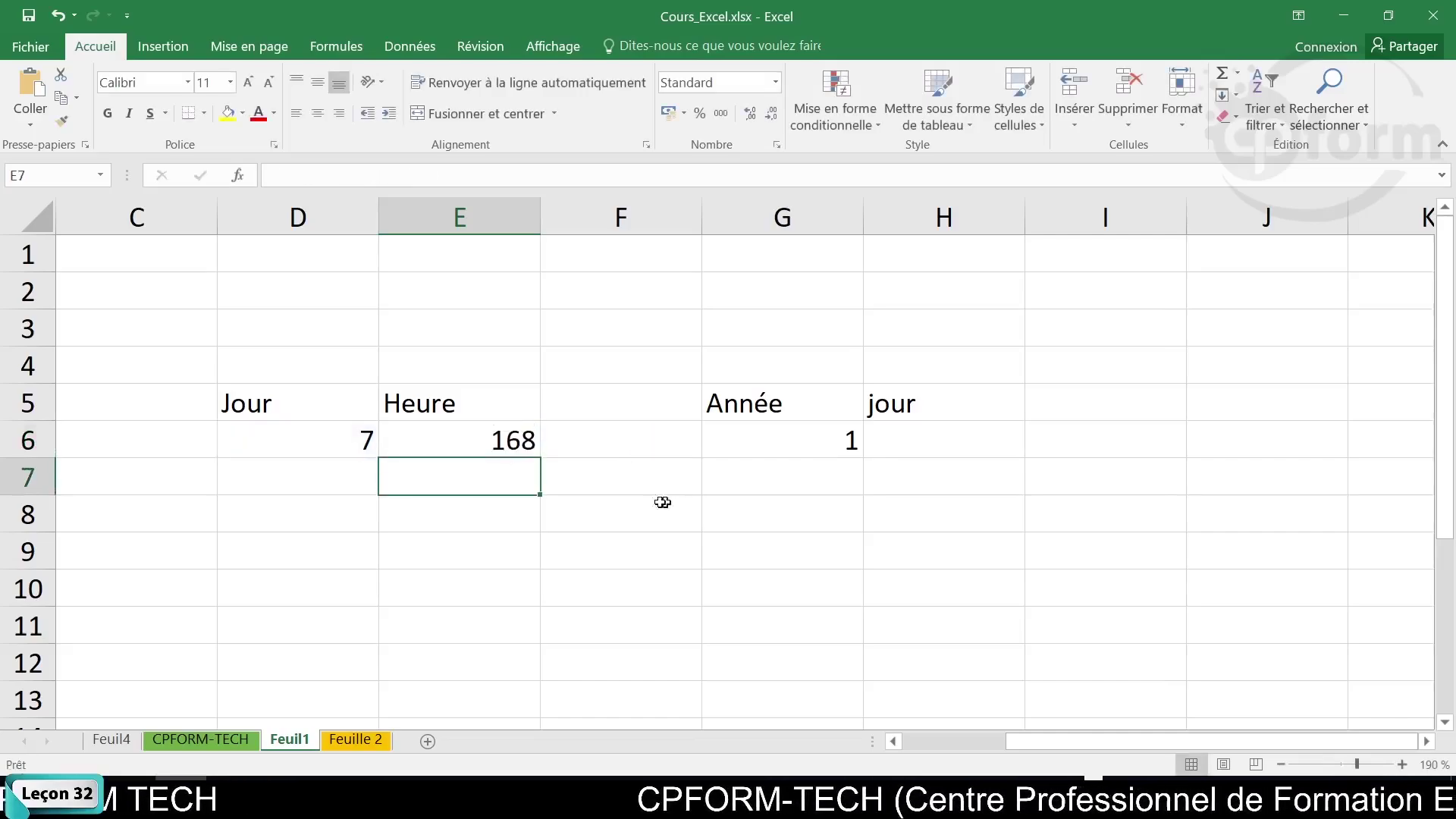
Change the number of days in D6 to 1.
double_click(372, 442)
key("BackSpace")
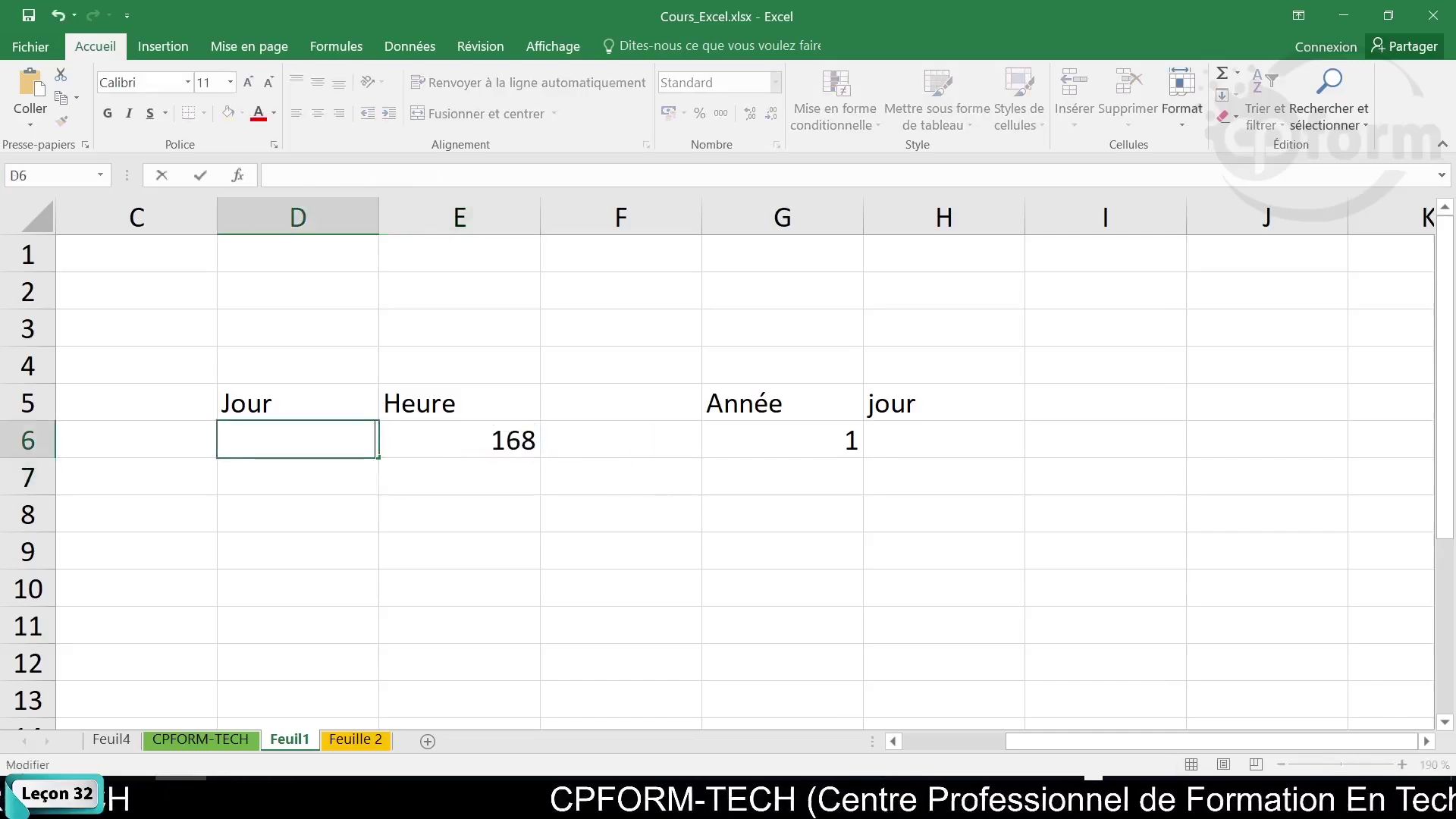
key("Return")
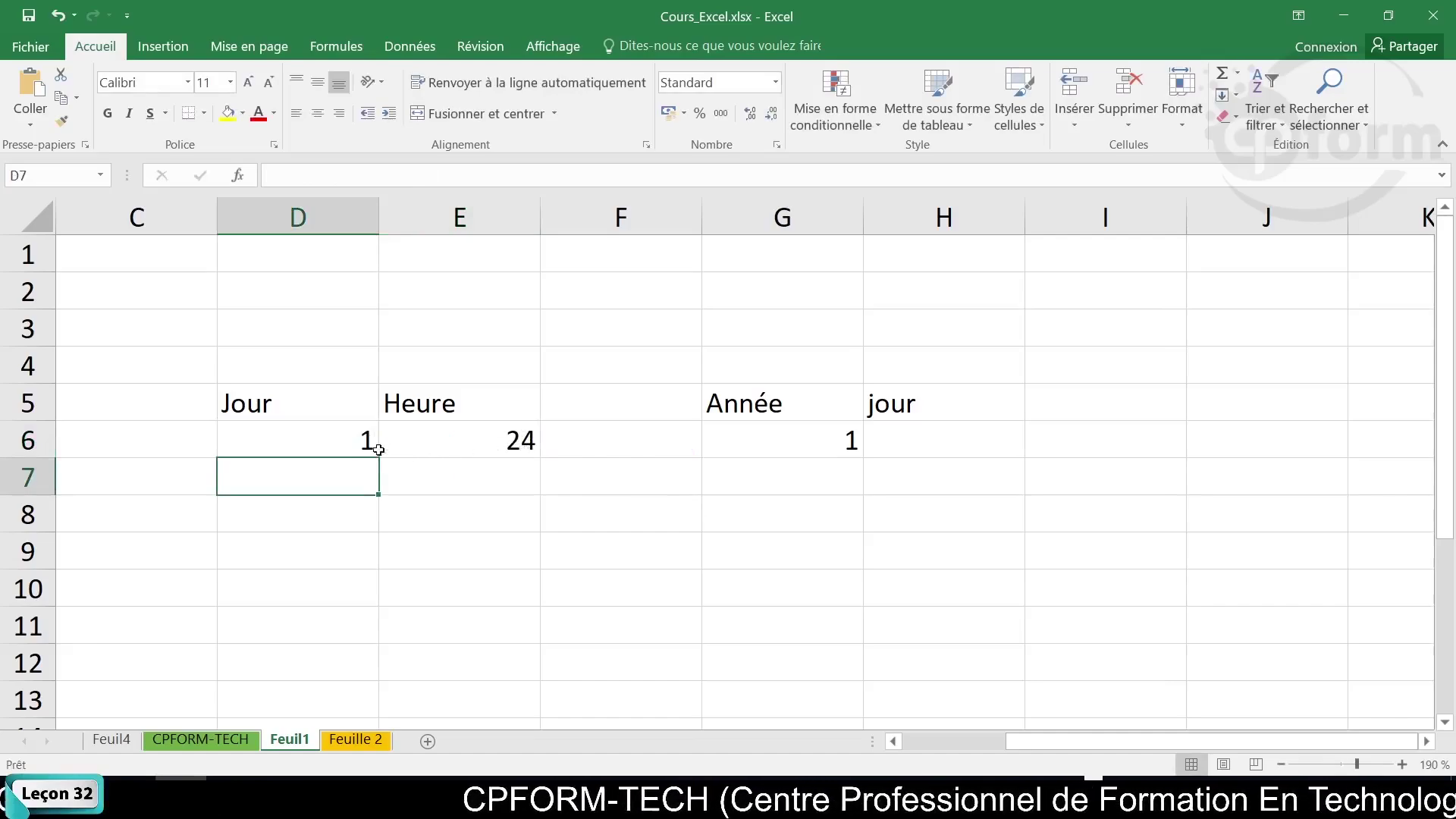
Change the number of days in D6 to 2.
double_click(362, 444)
key("BackSpace")
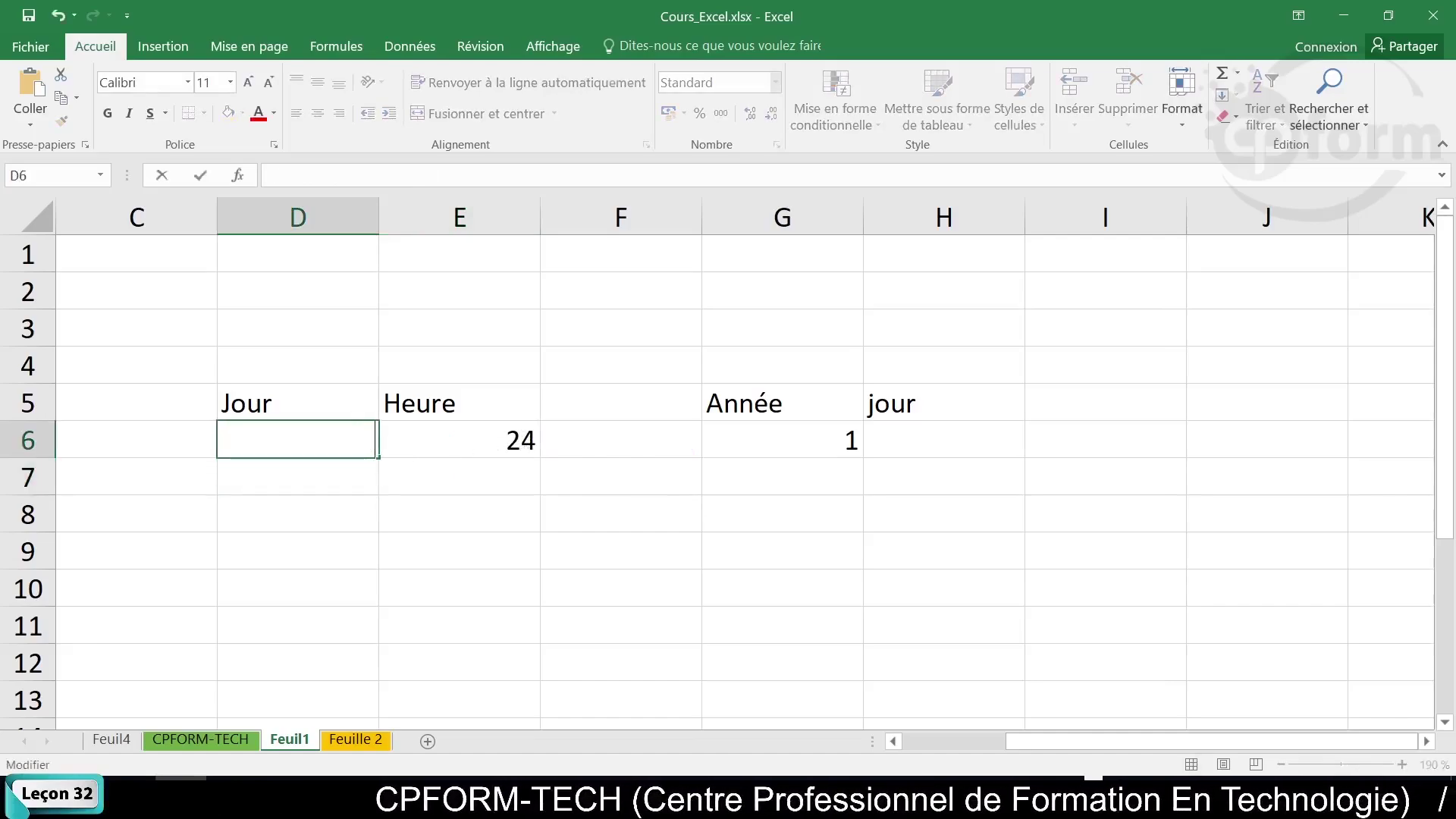
type("2")
key("Return")
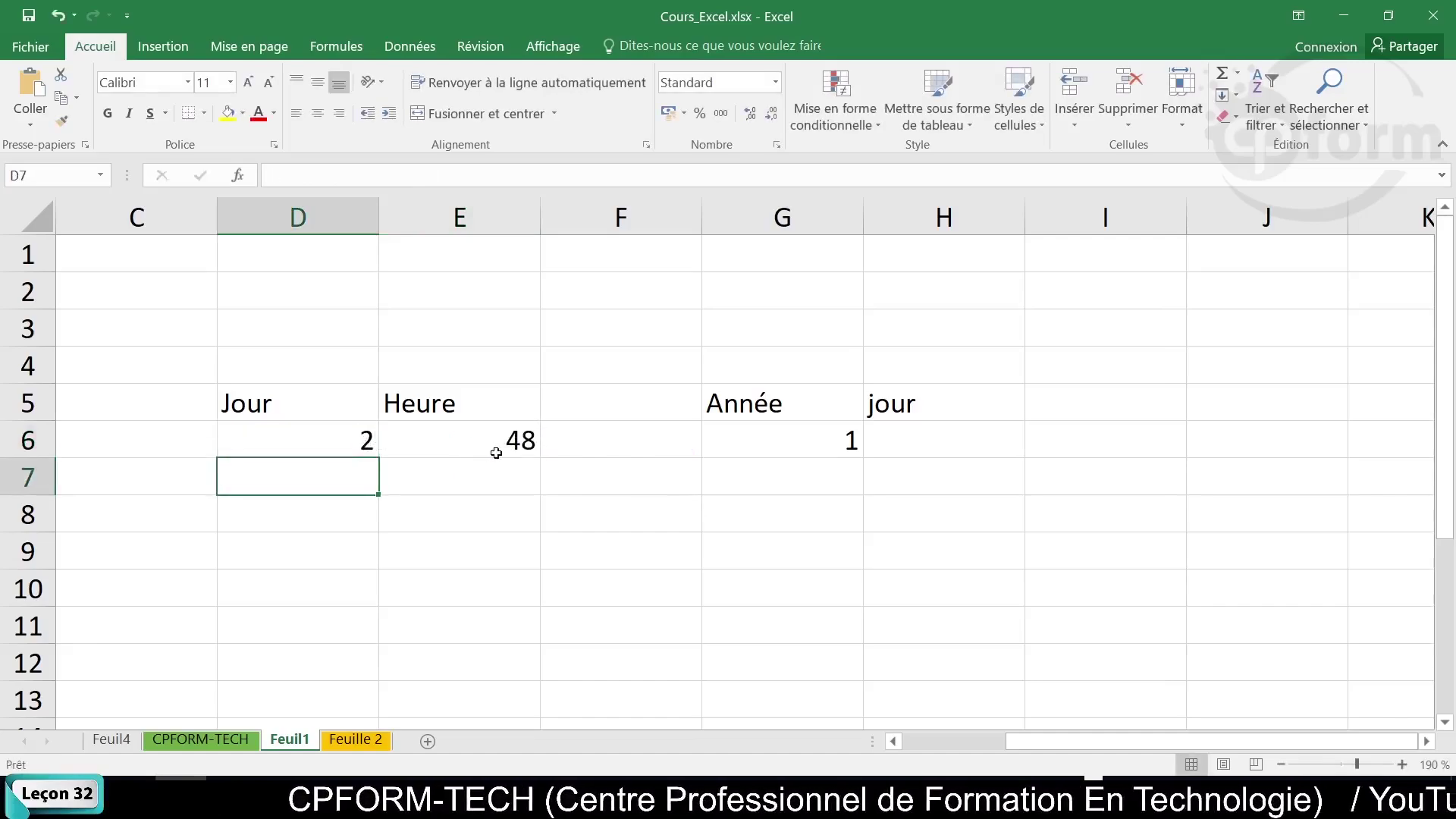
Change the number of days in D6 to 3.
left_click(368, 442)
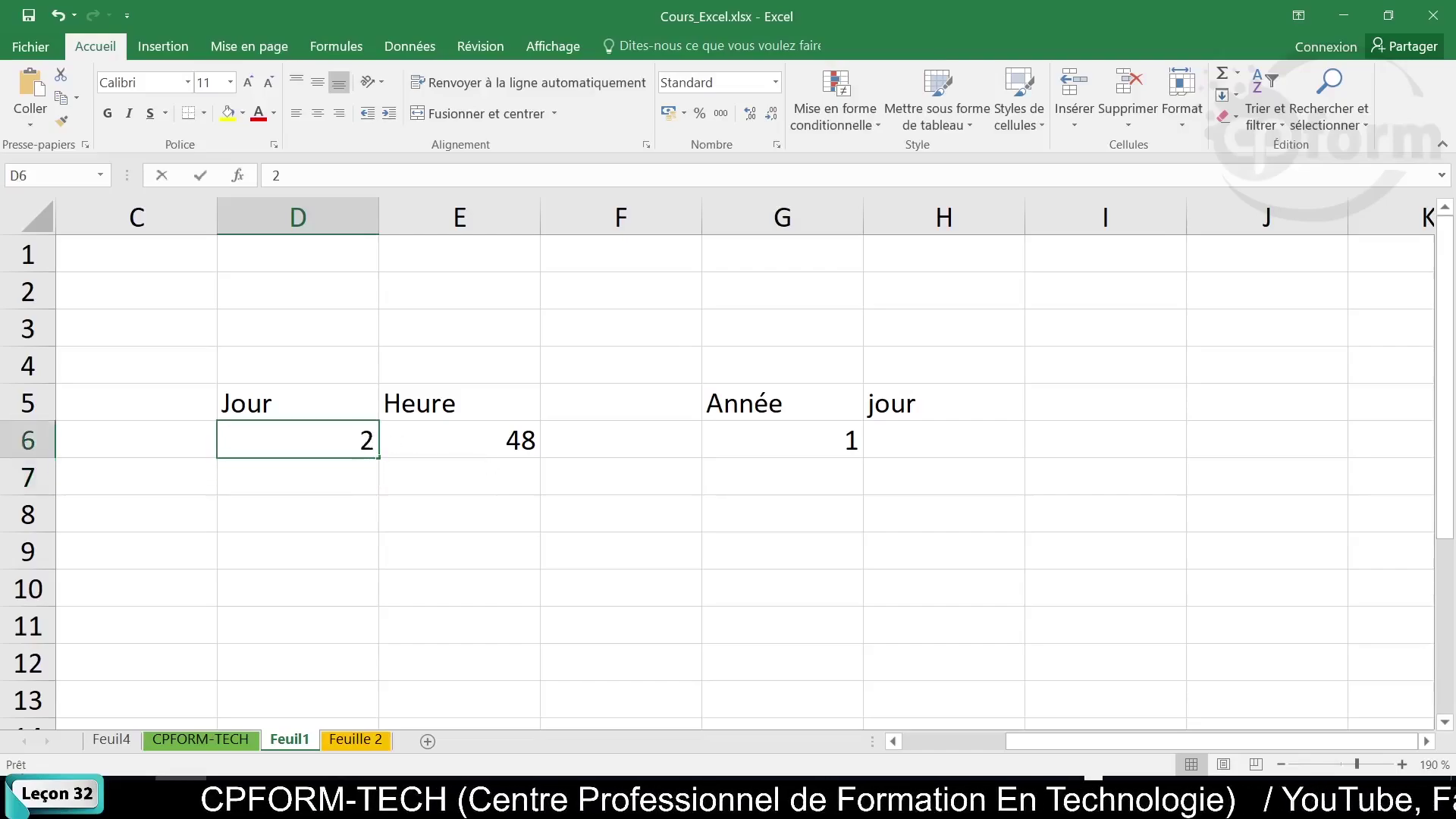
key("BackSpace")
type("3")
key("Return")
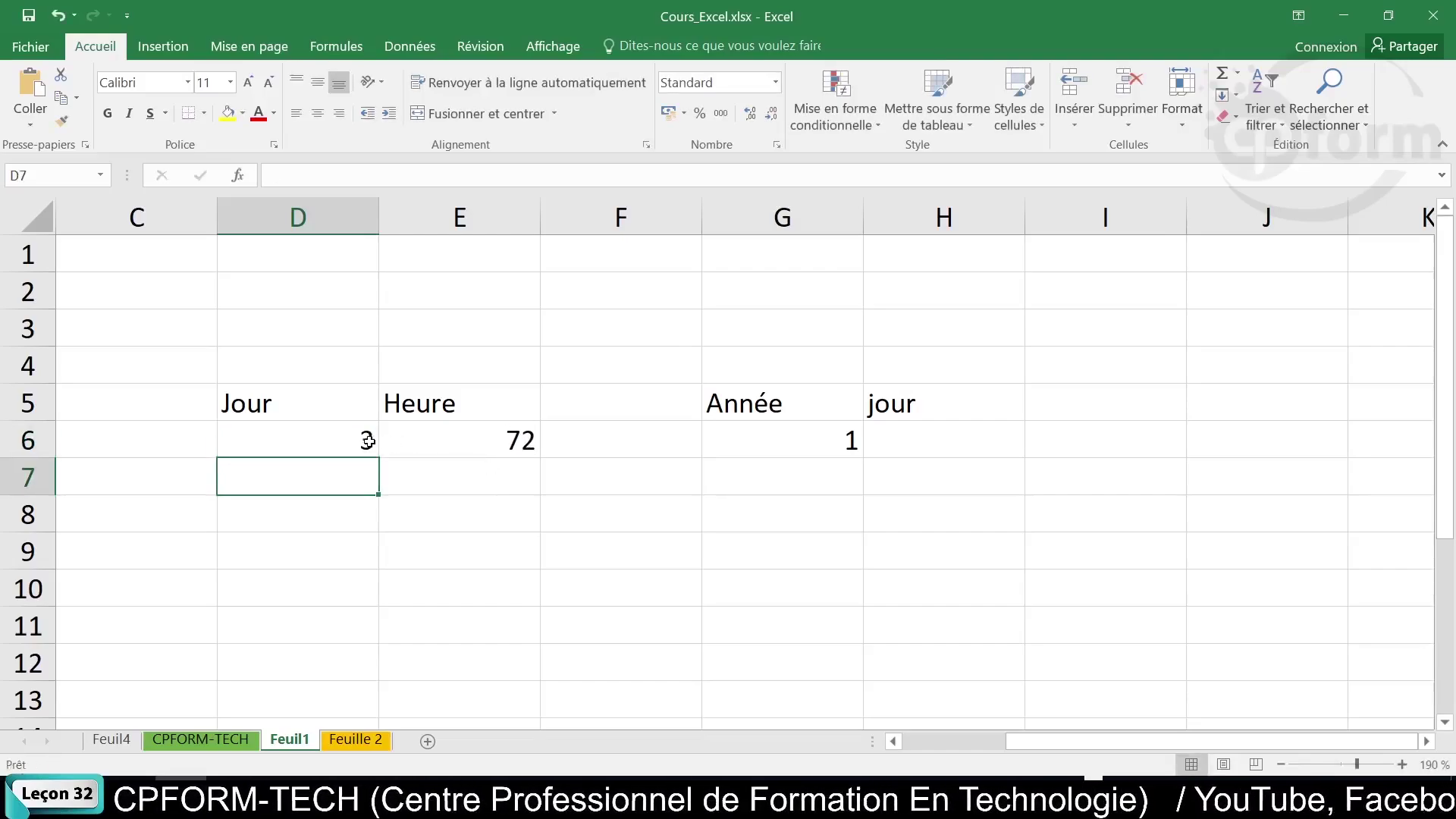
Start a CONVERT formula in H6 under jour, using the year count in G6 as the number to convert.
left_click(783, 427)
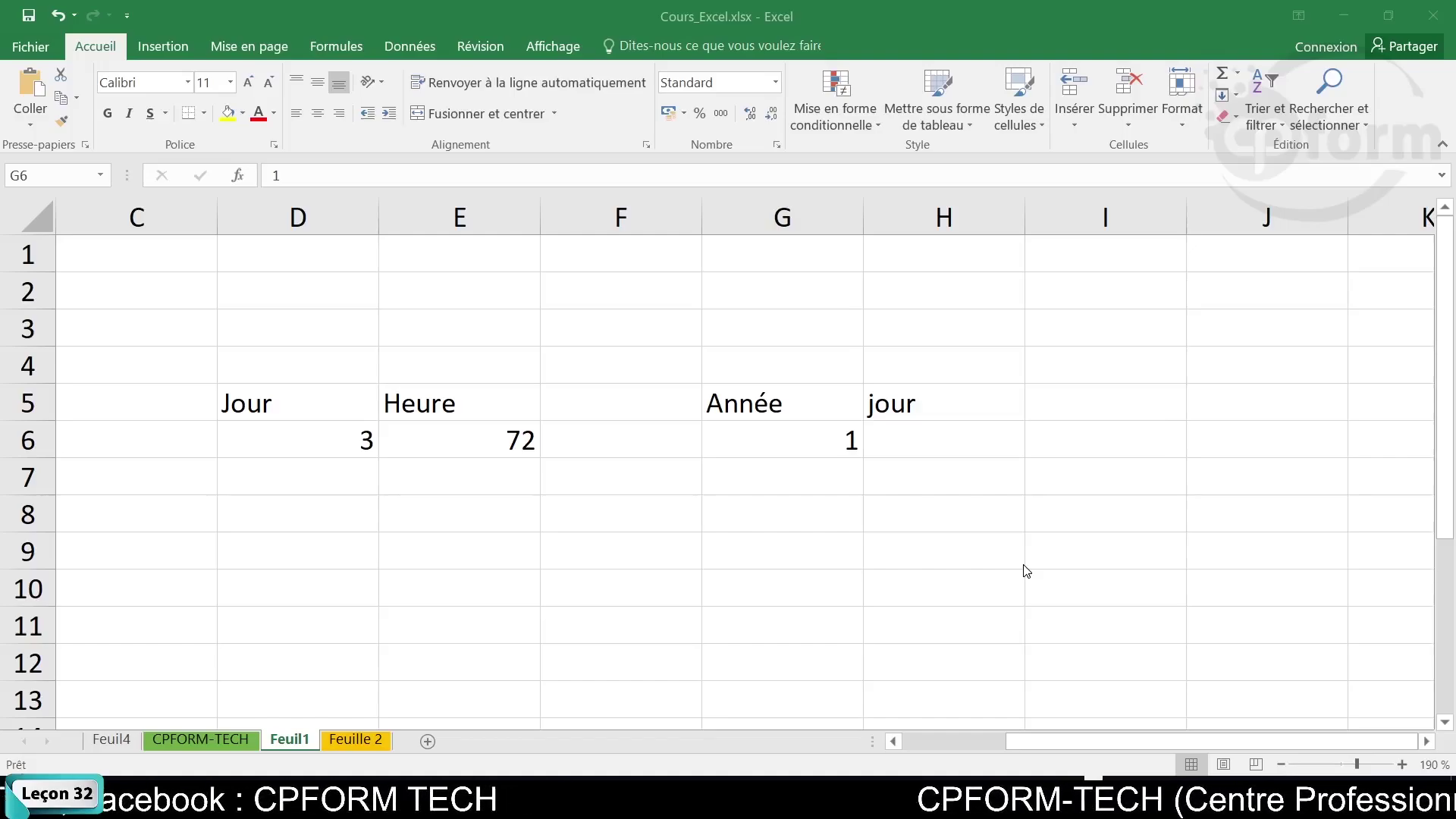
left_click(822, 438)
left_click(899, 440)
type("=")
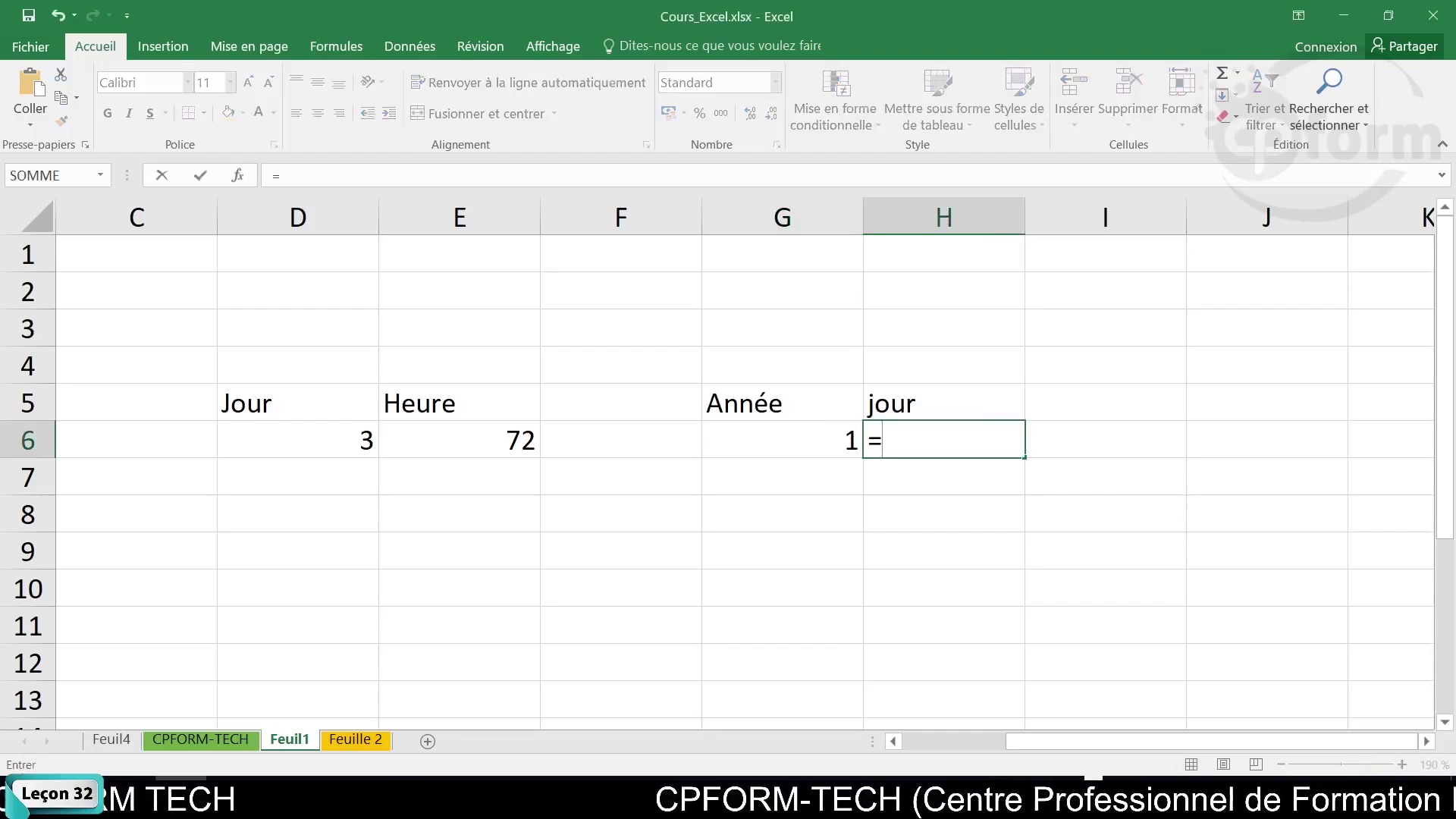
type("CON")
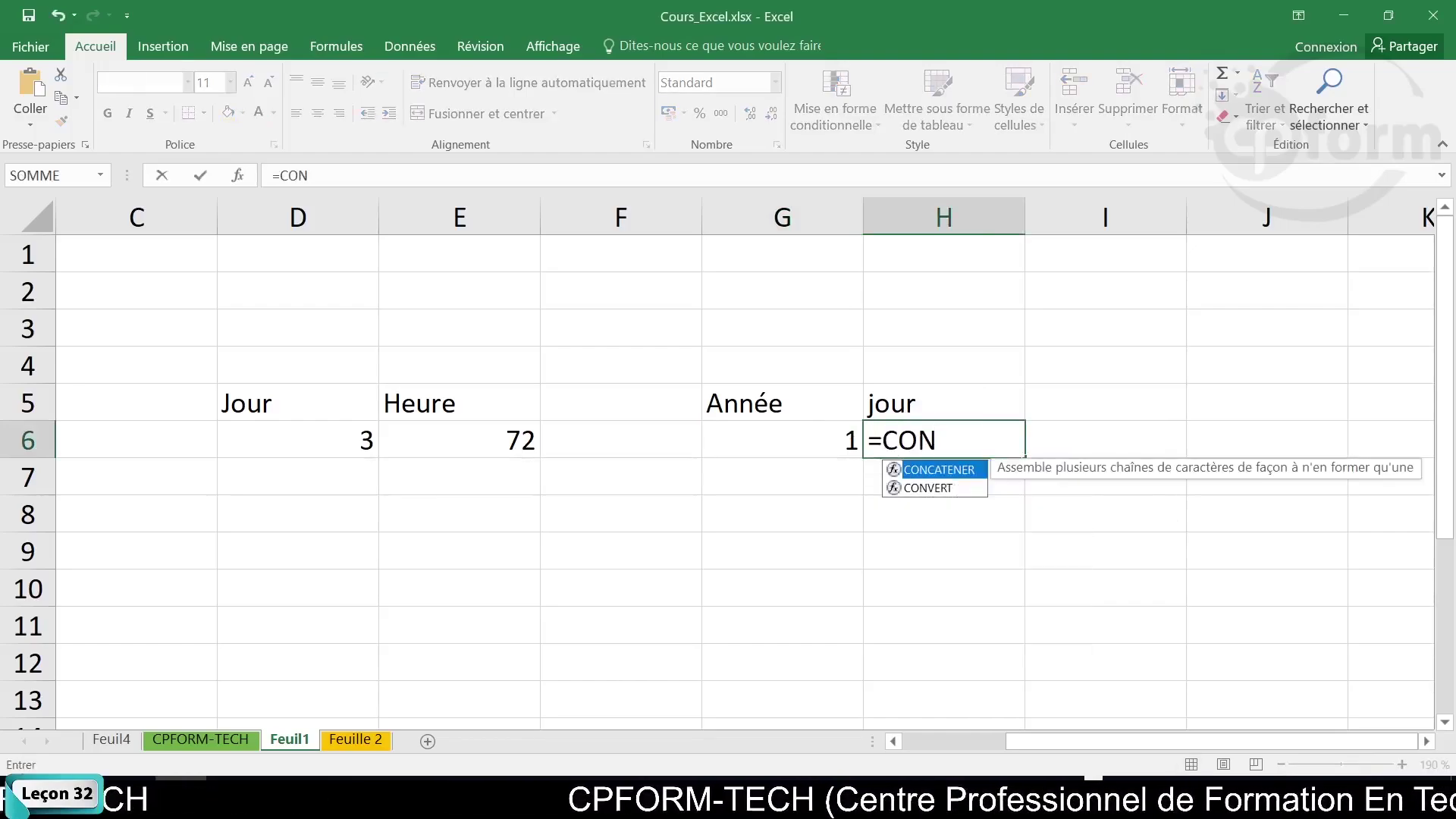
key("Down")
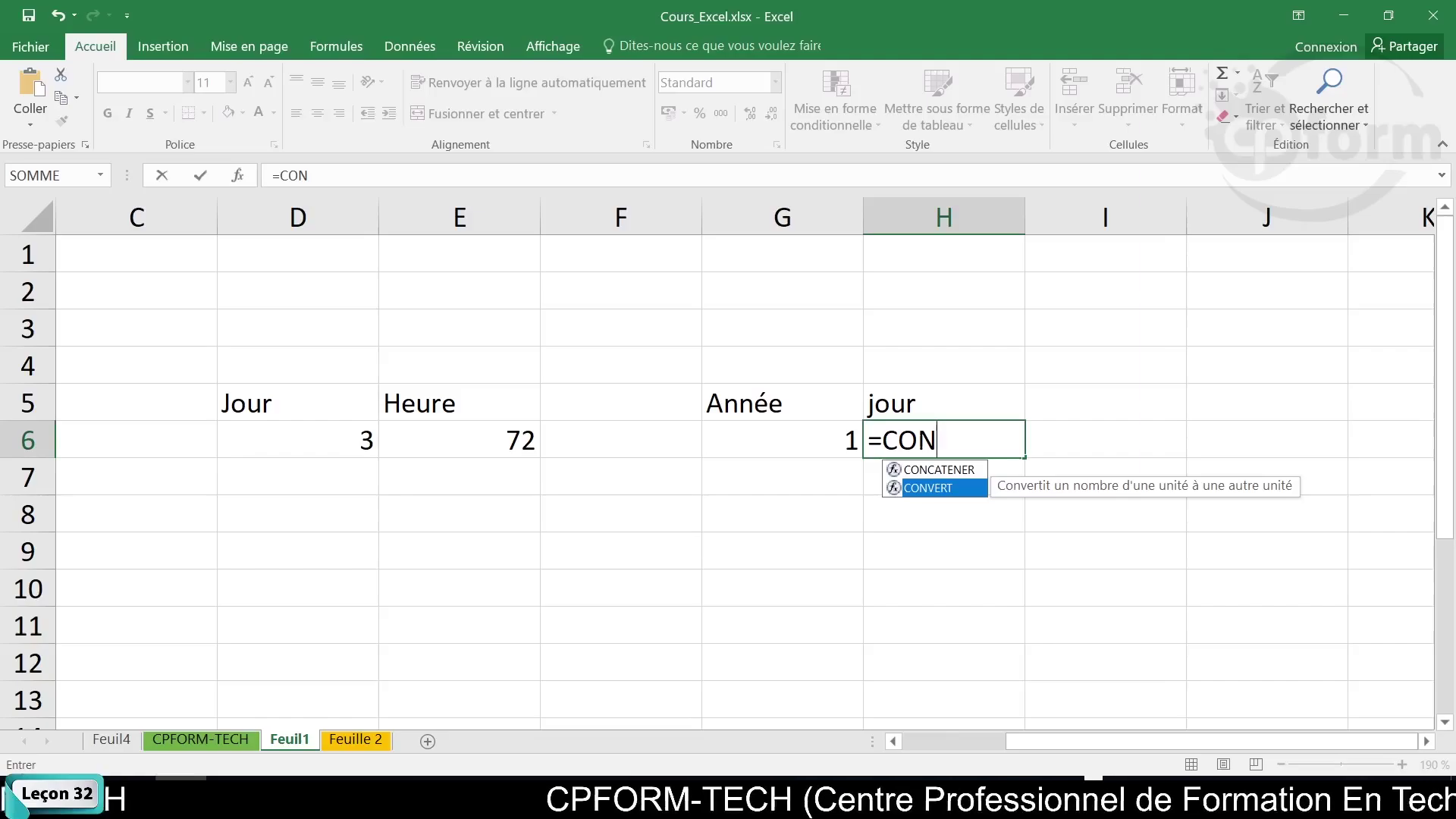
double_click(925, 488)
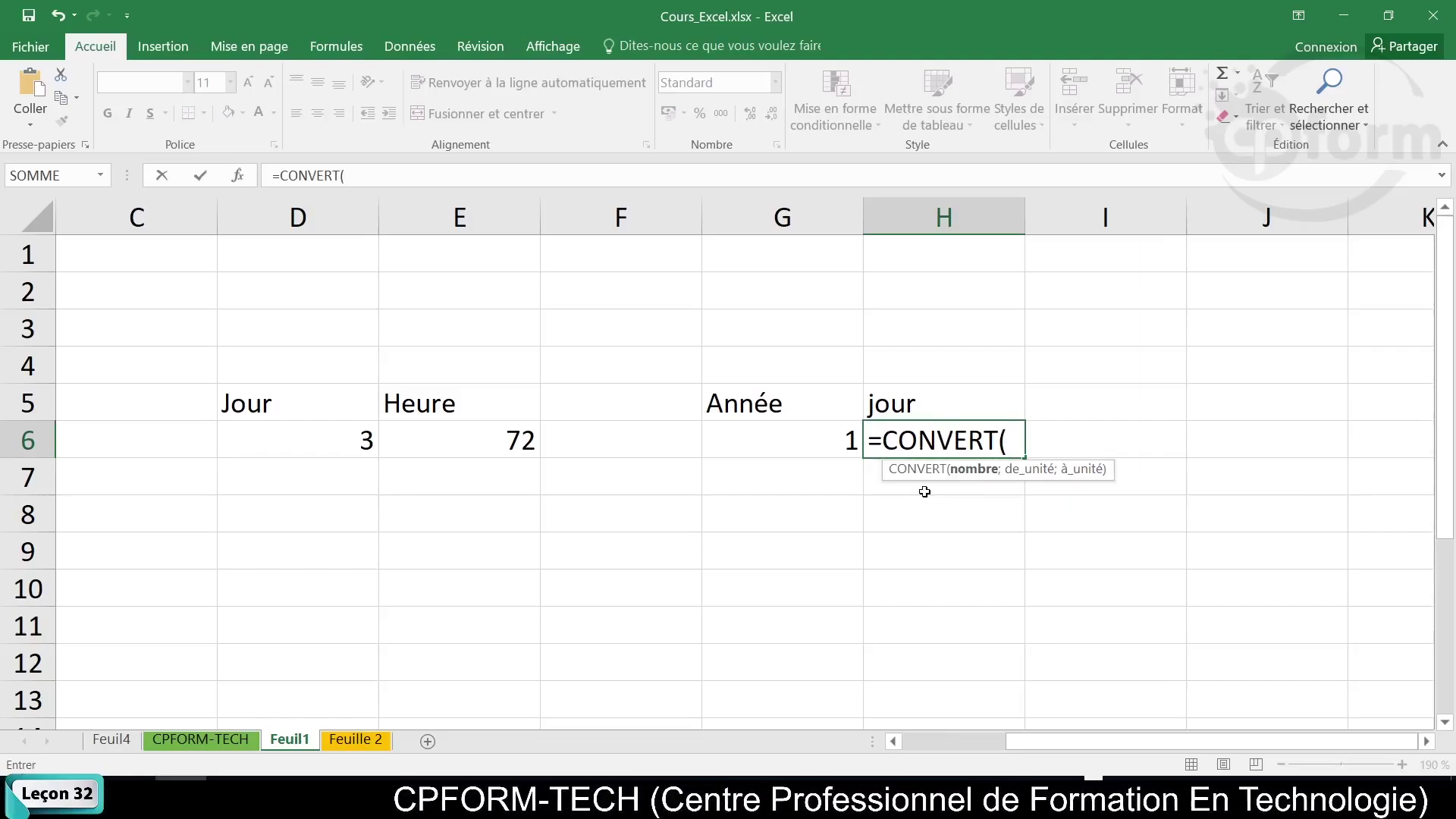
left_click(796, 448)
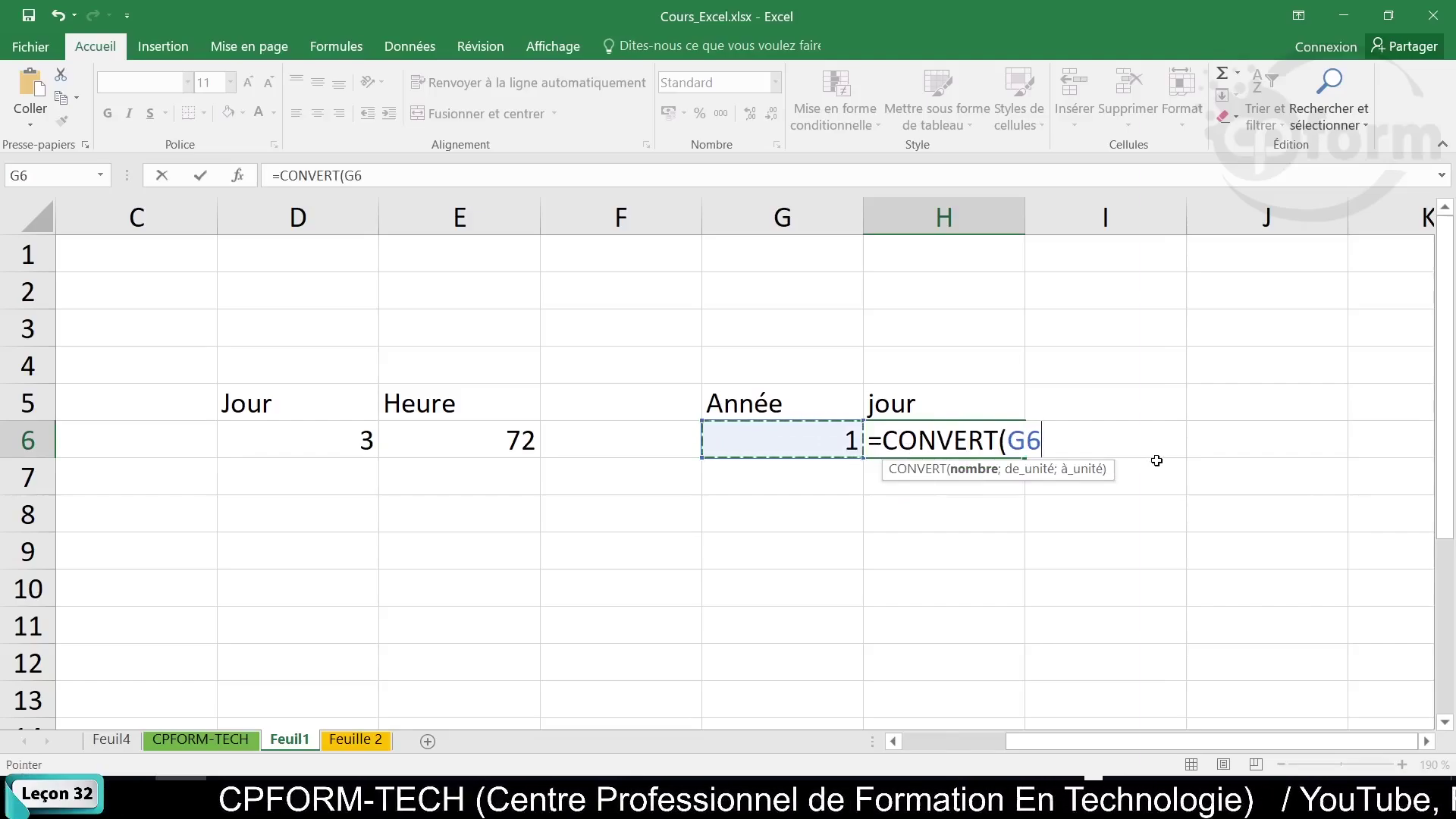
Complete the formula in H6 with "yr" as the source unit and "day" as the target unit.
type(";")
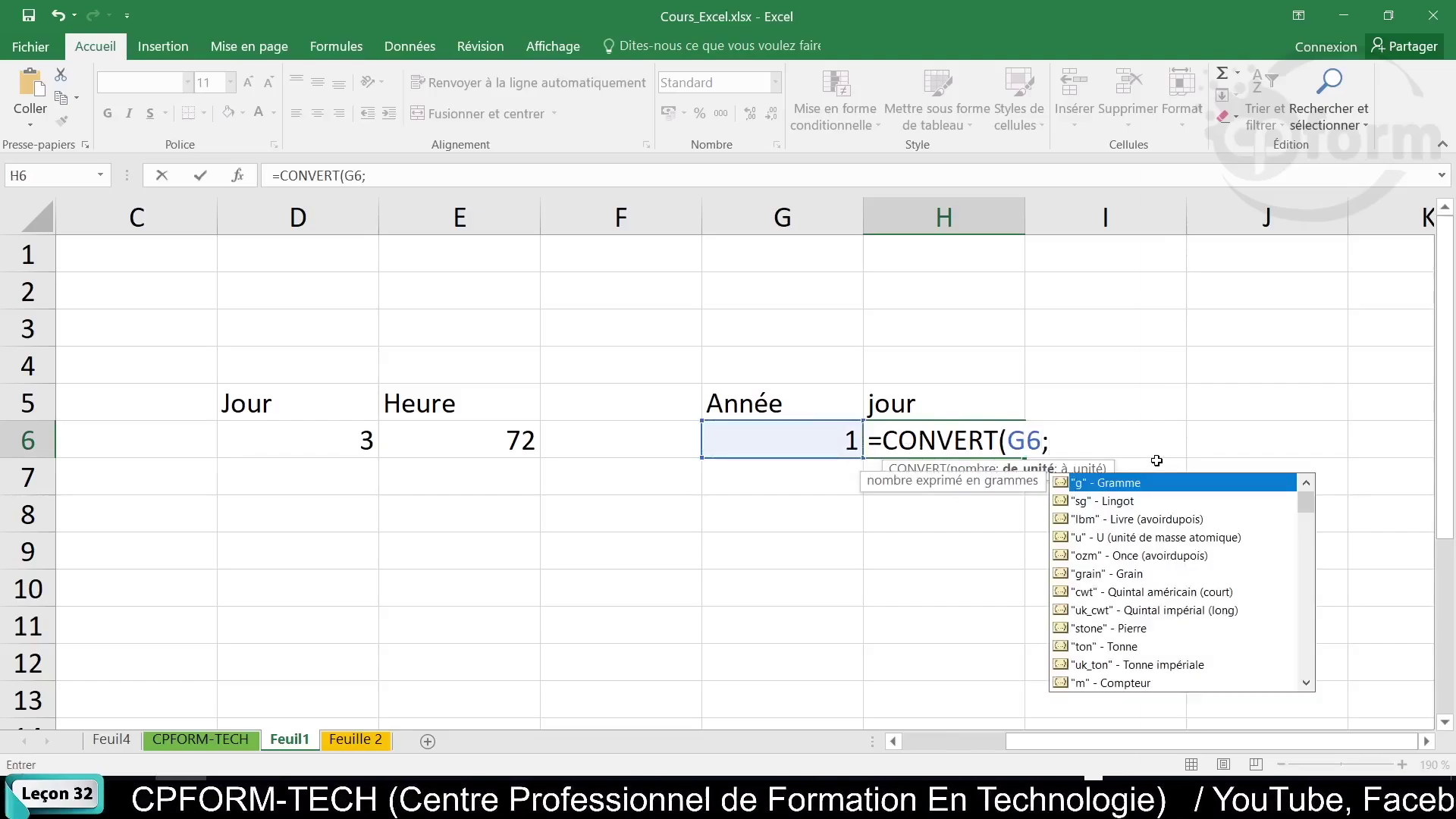
key("alt")
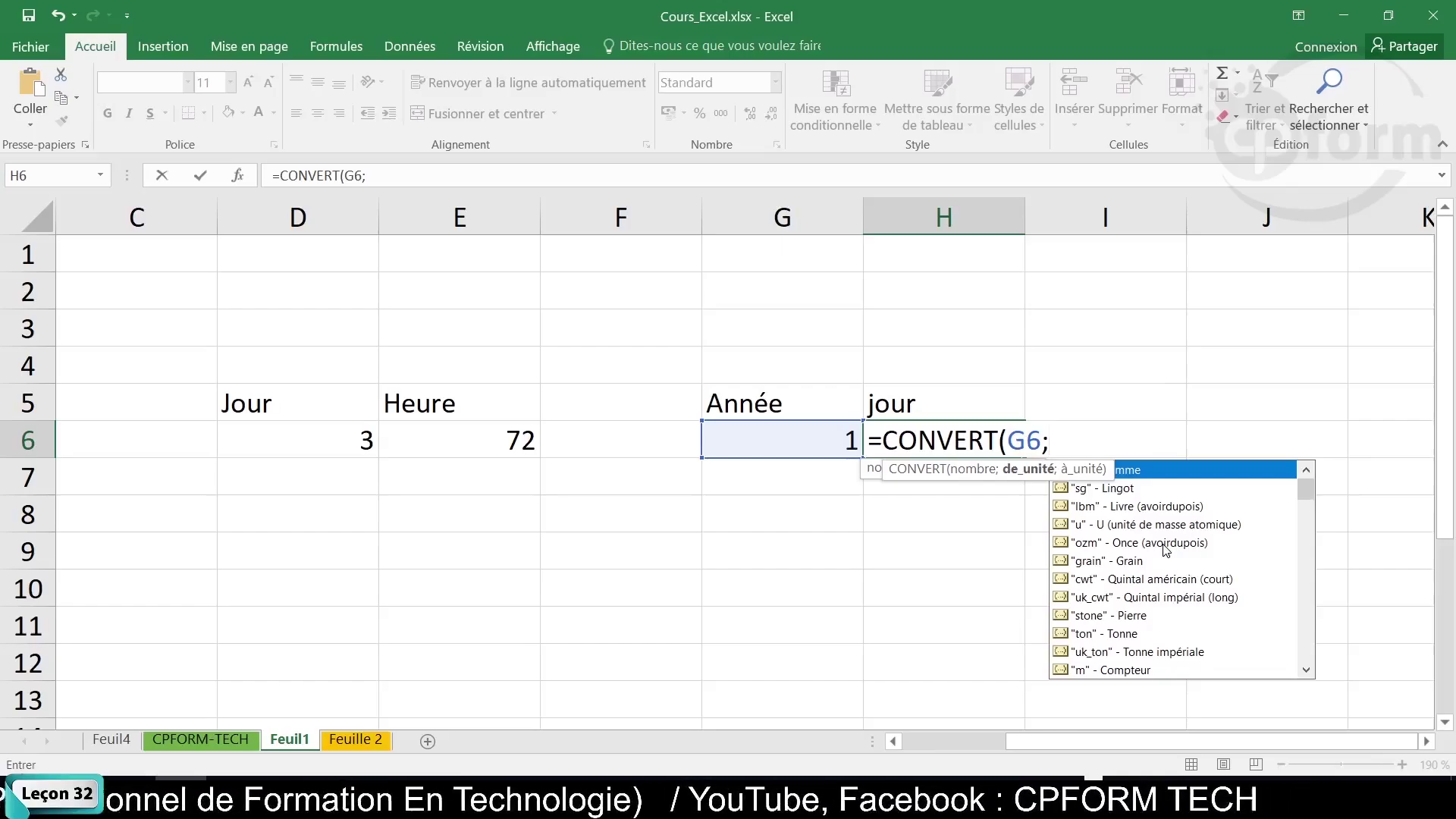
scroll(1168, 553, "down", 3)
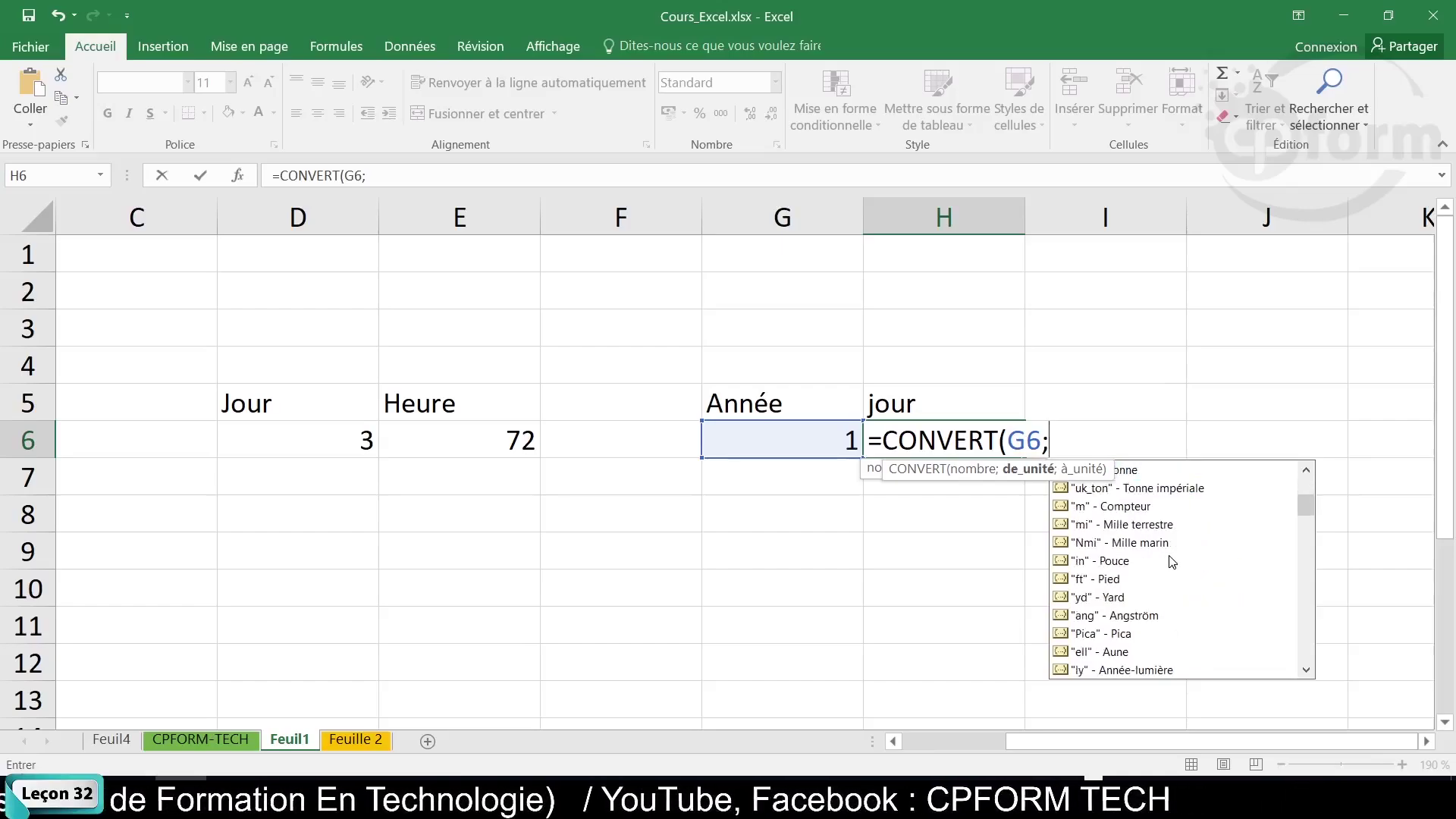
scroll(1169, 563, "down", 3)
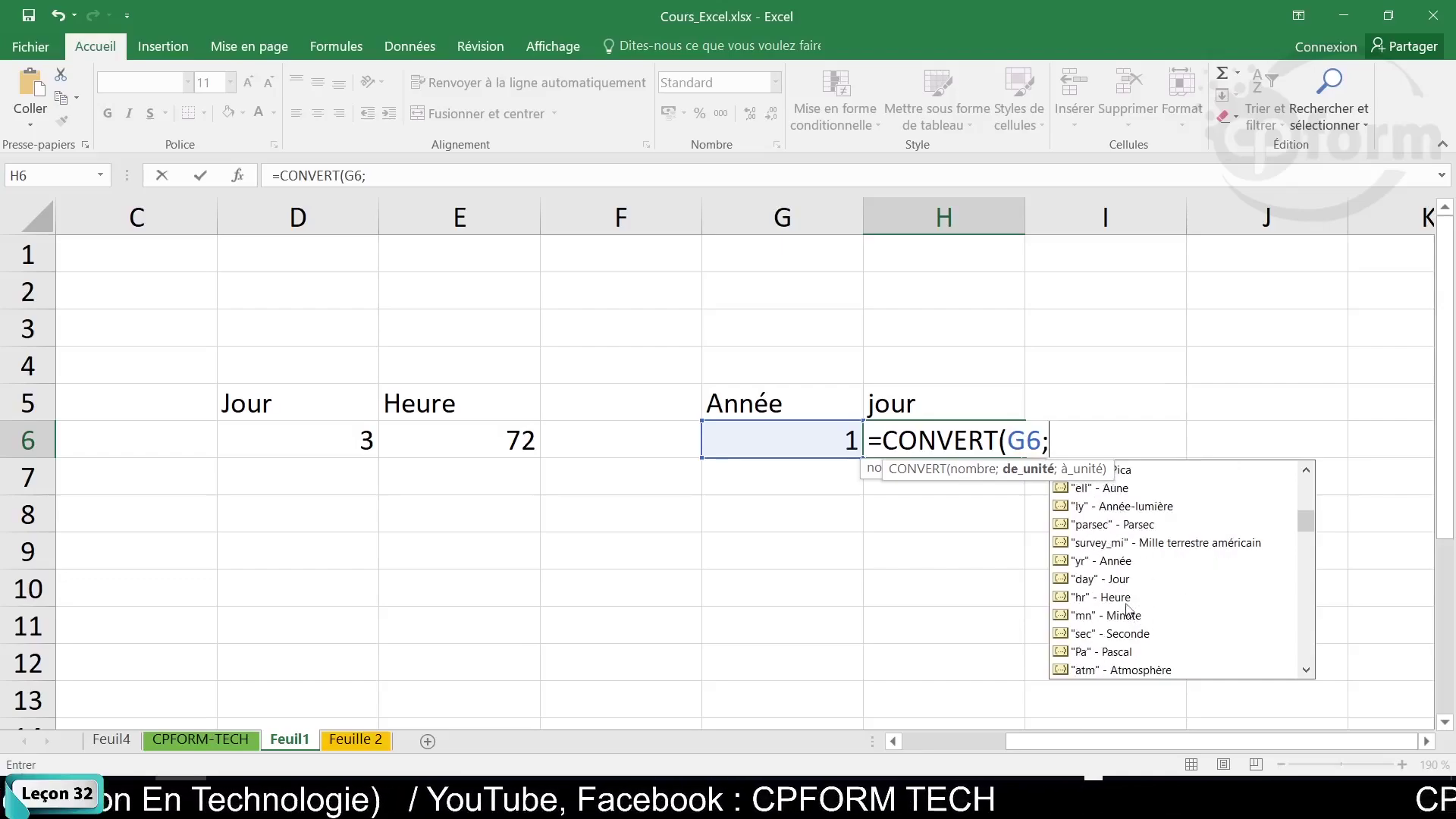
left_click(1115, 563)
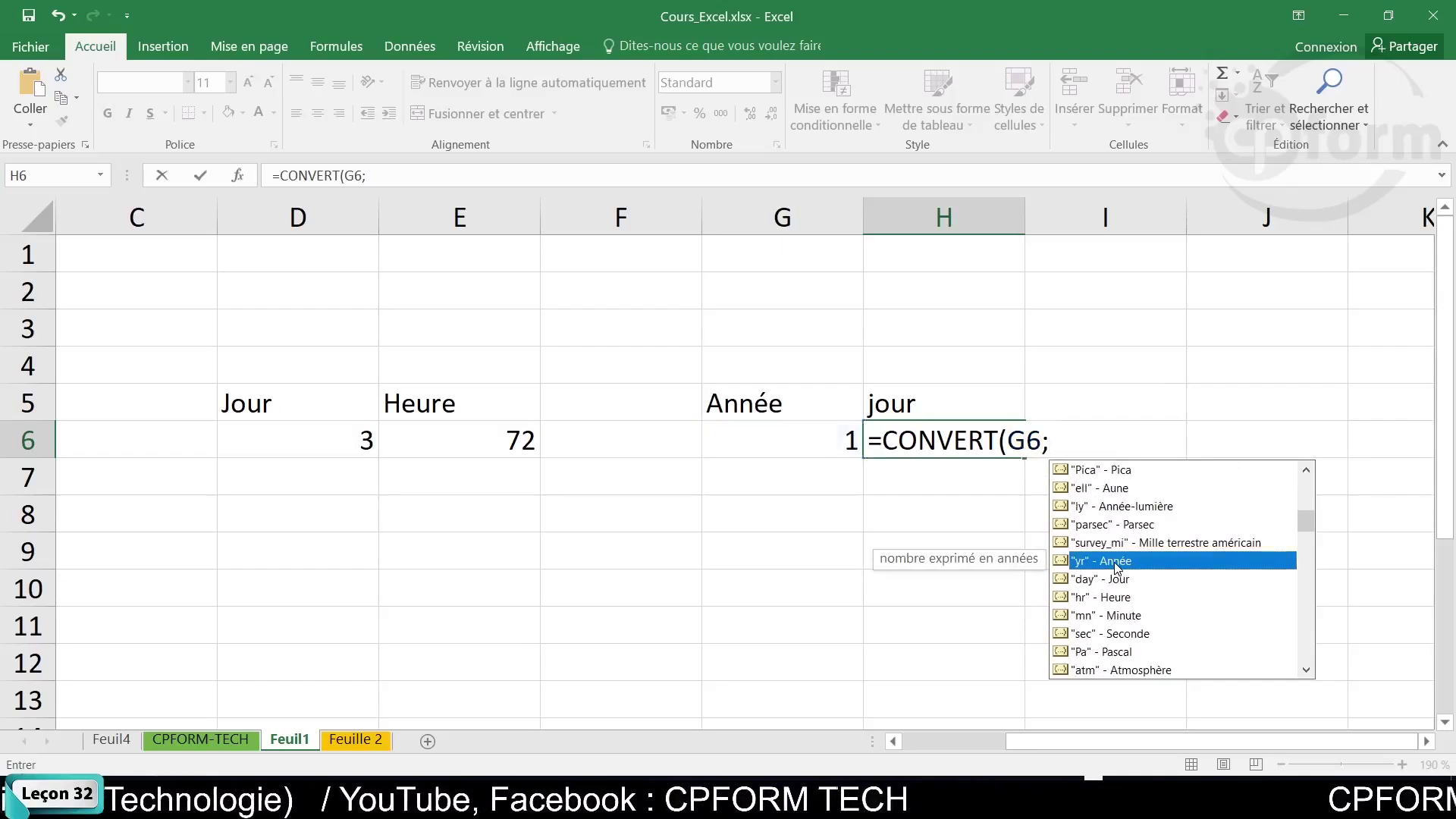
double_click(1115, 564)
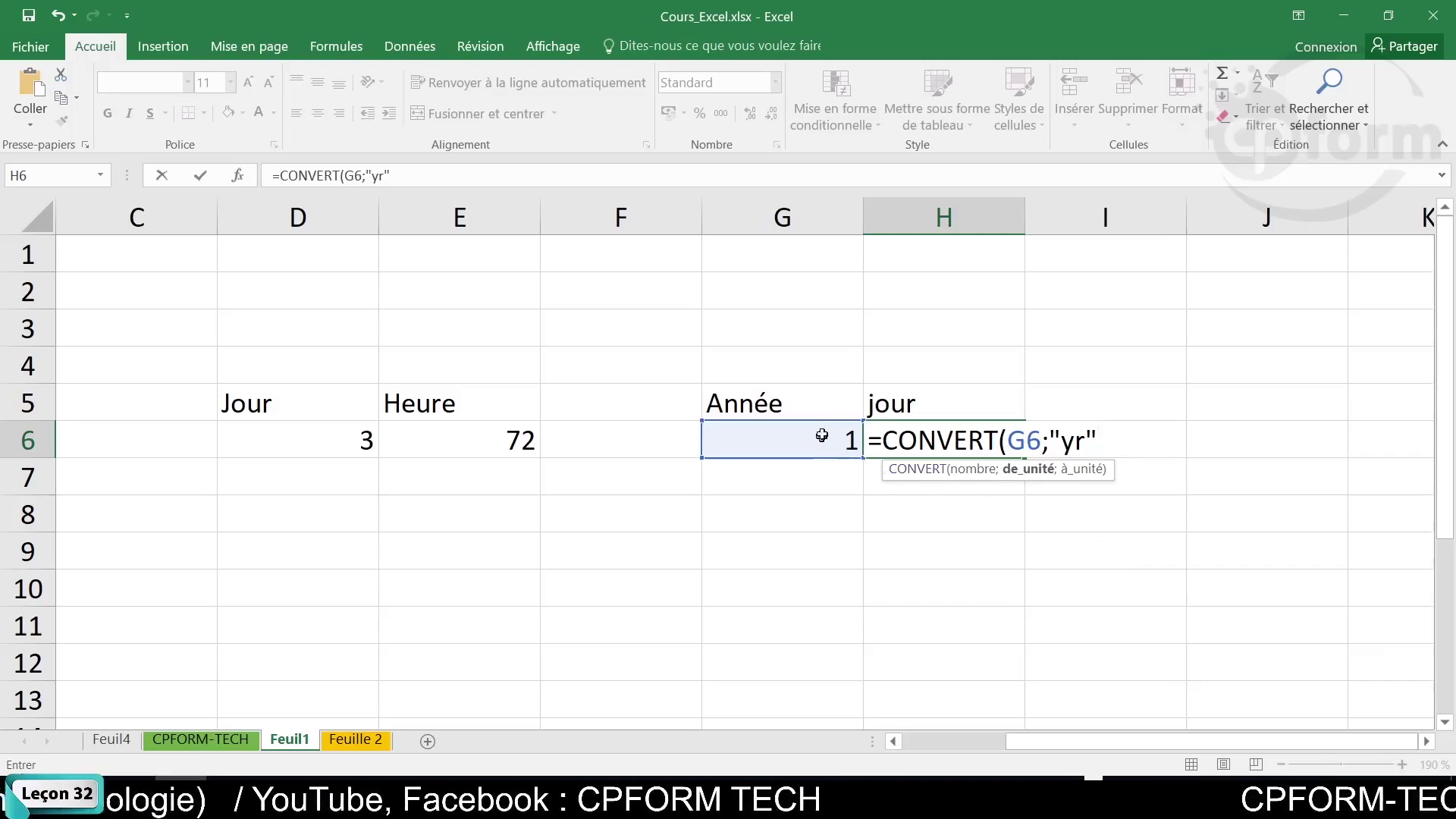
type(";")
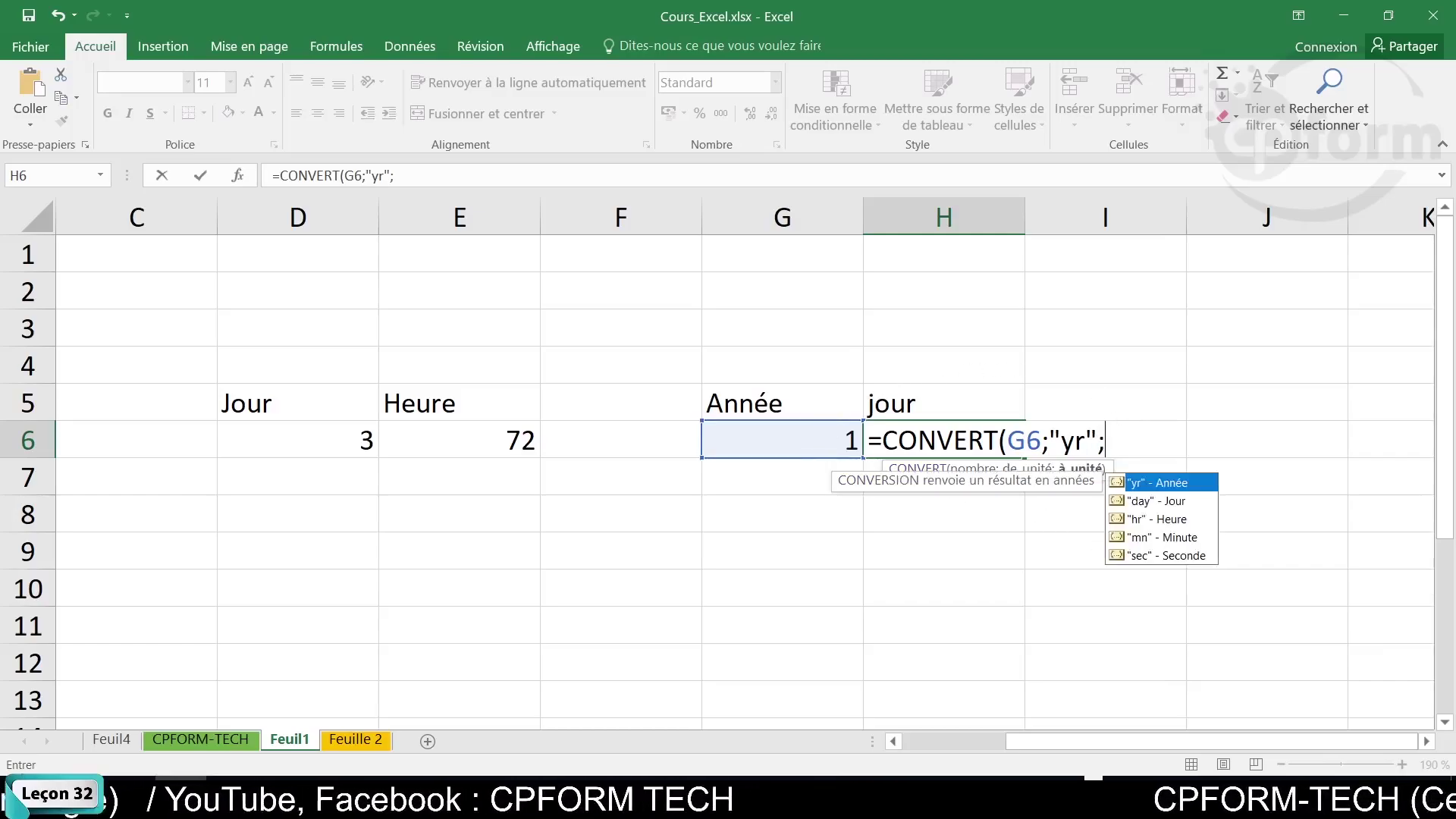
left_click(1173, 505)
double_click(1156, 504)
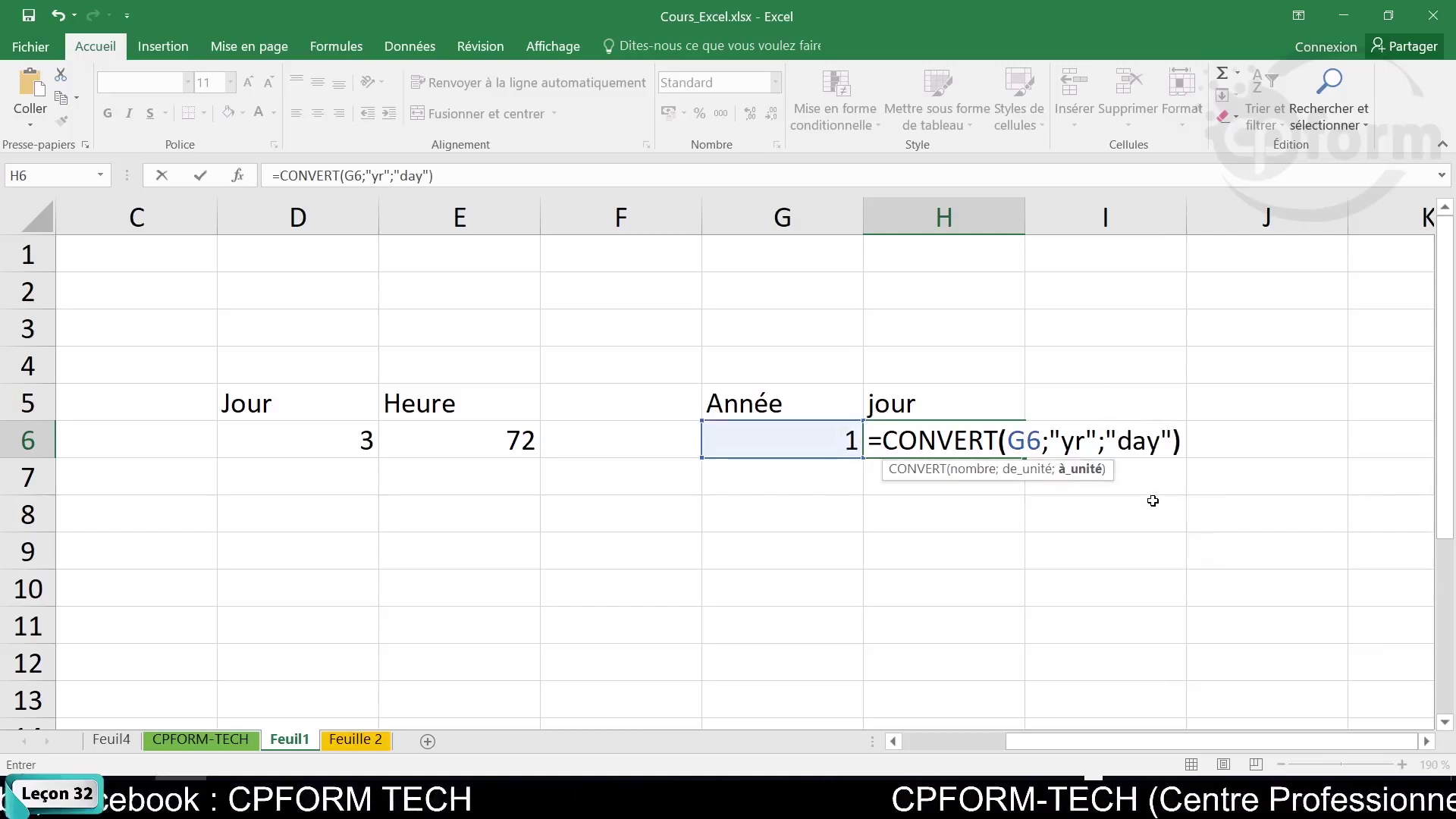
key("Return")
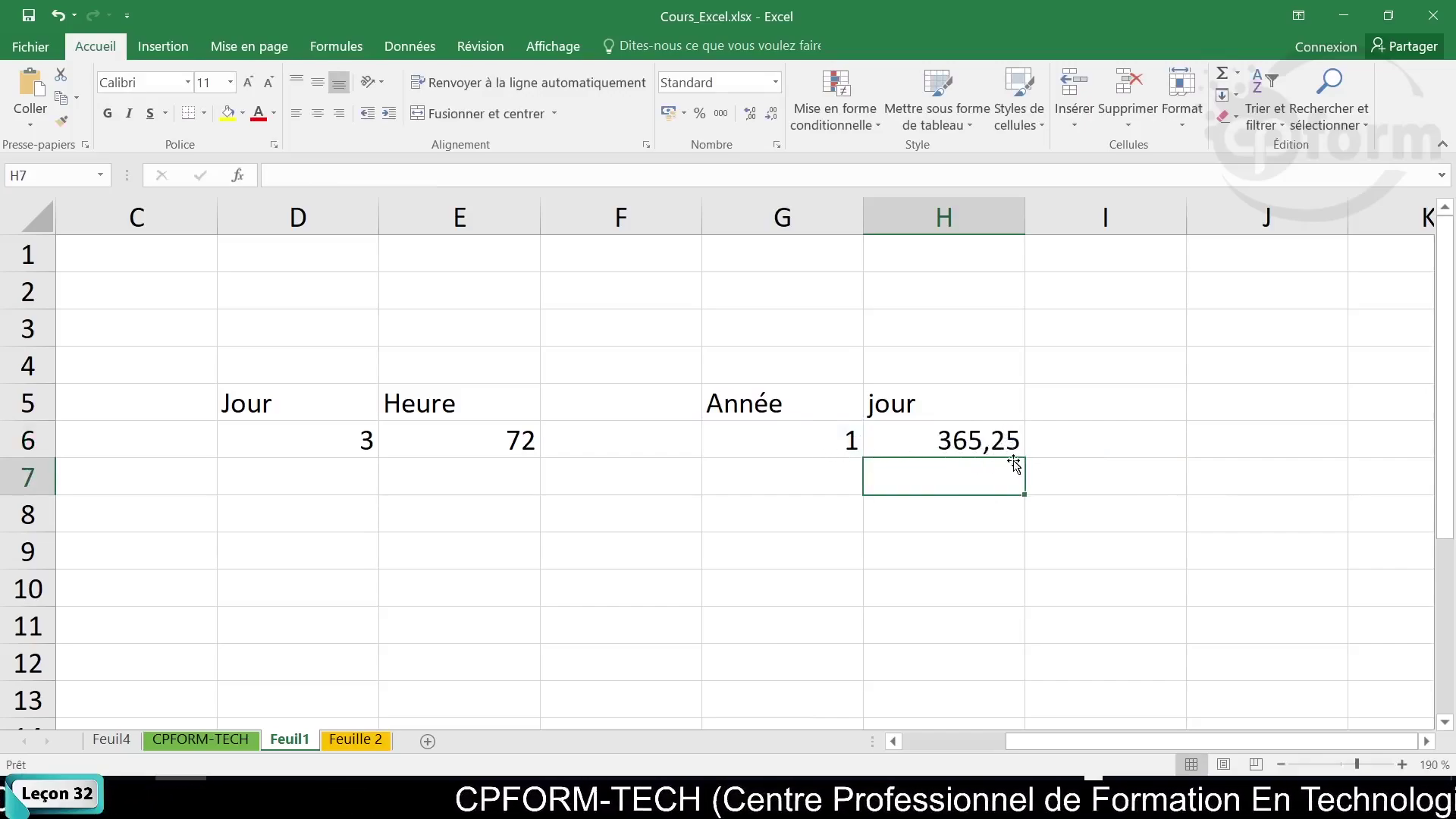
Examine the year-to-day conversion formula in H6 and leave the cell without editing it.
left_click(947, 439)
double_click(937, 439)
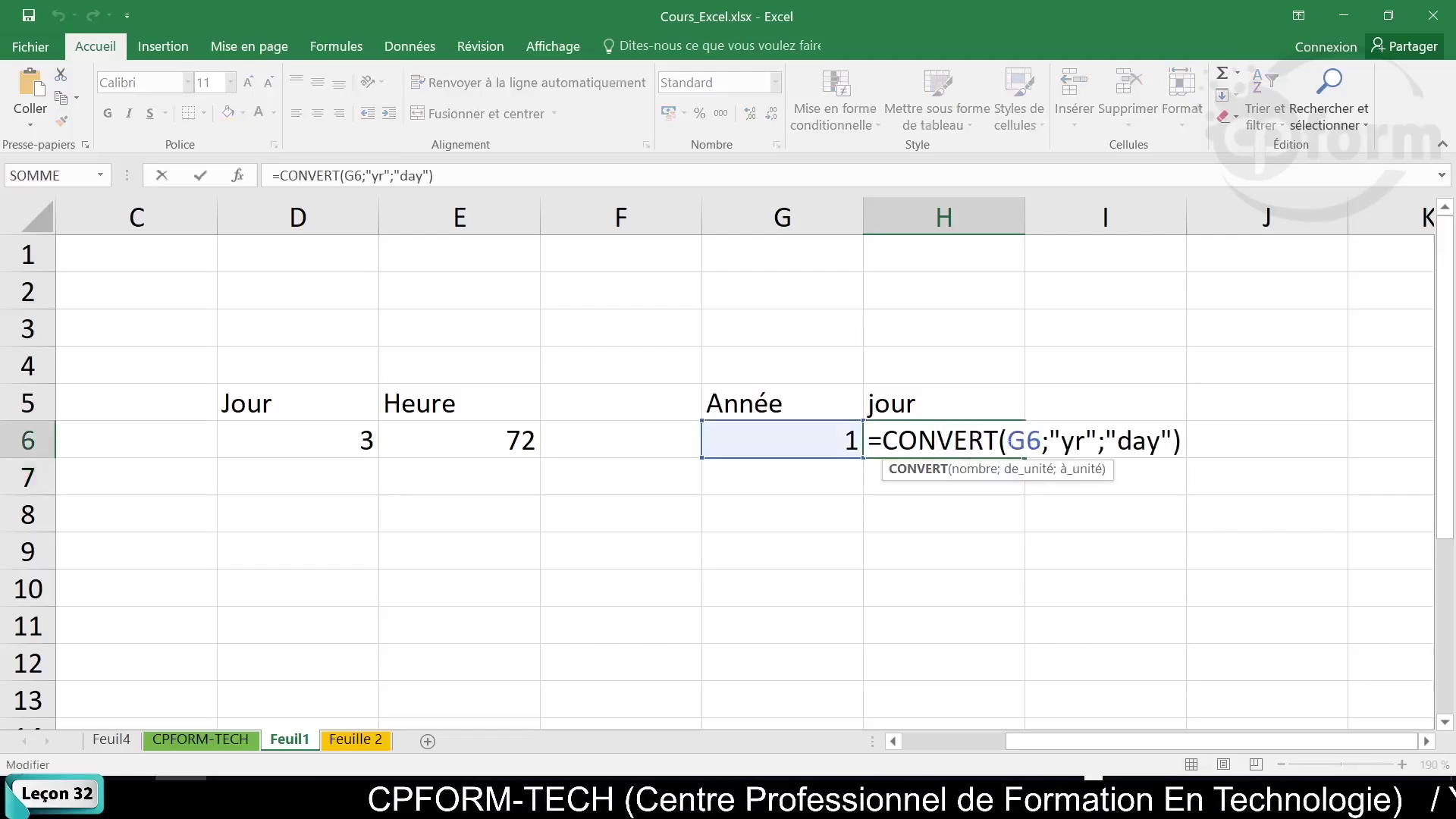
left_click(1099, 491)
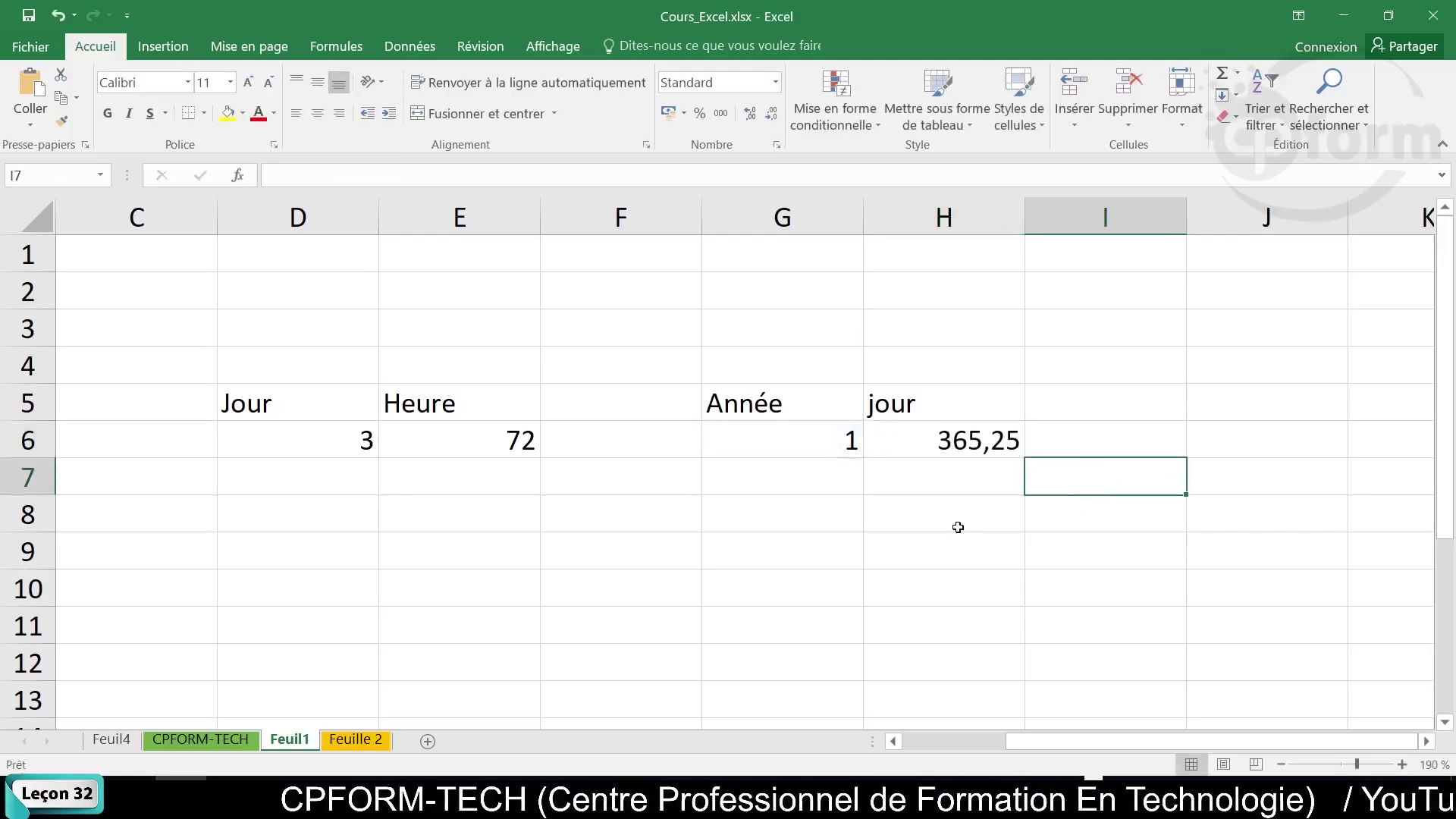
left_click(1095, 762)
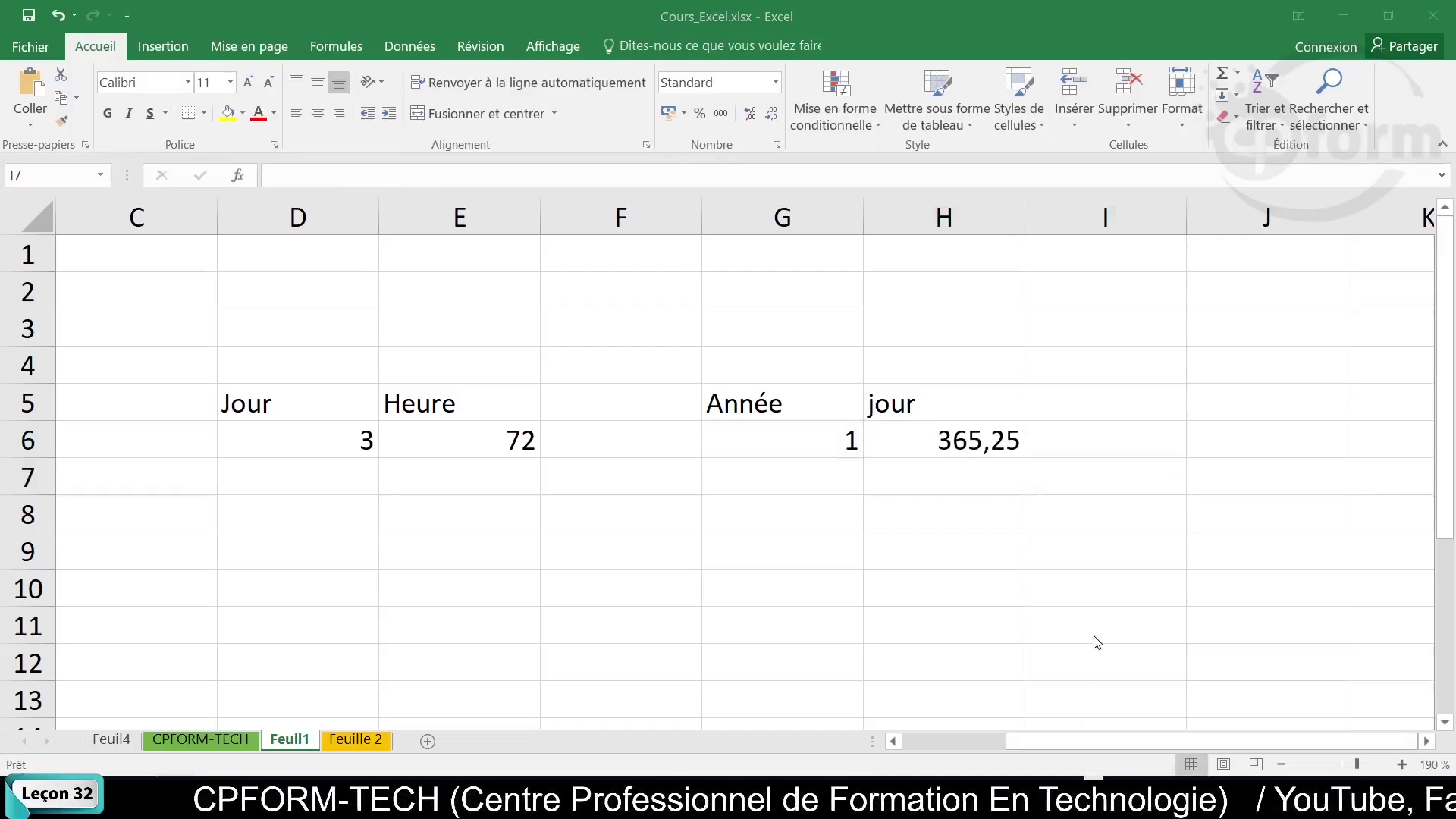